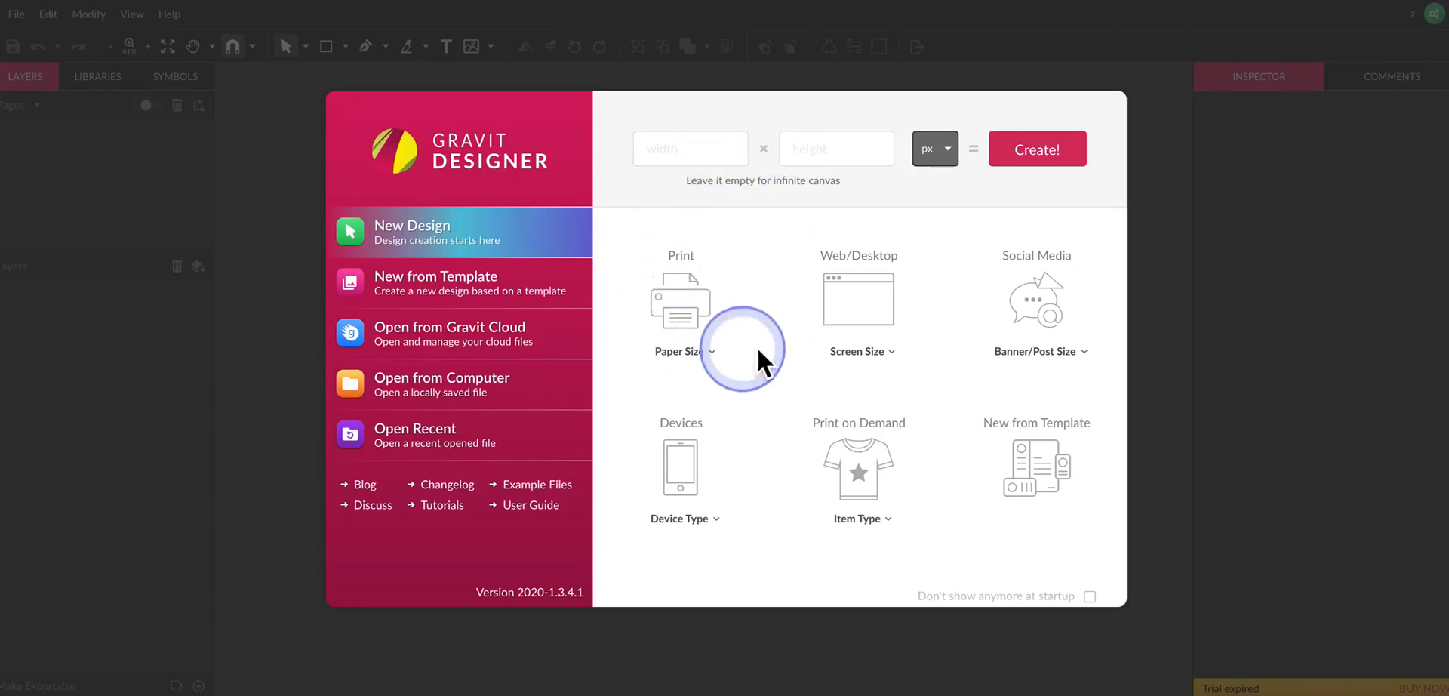
Create a new blank design 800 px wide and 800 px high.
{"action": "left_click", "coordinate": [867, 313]}
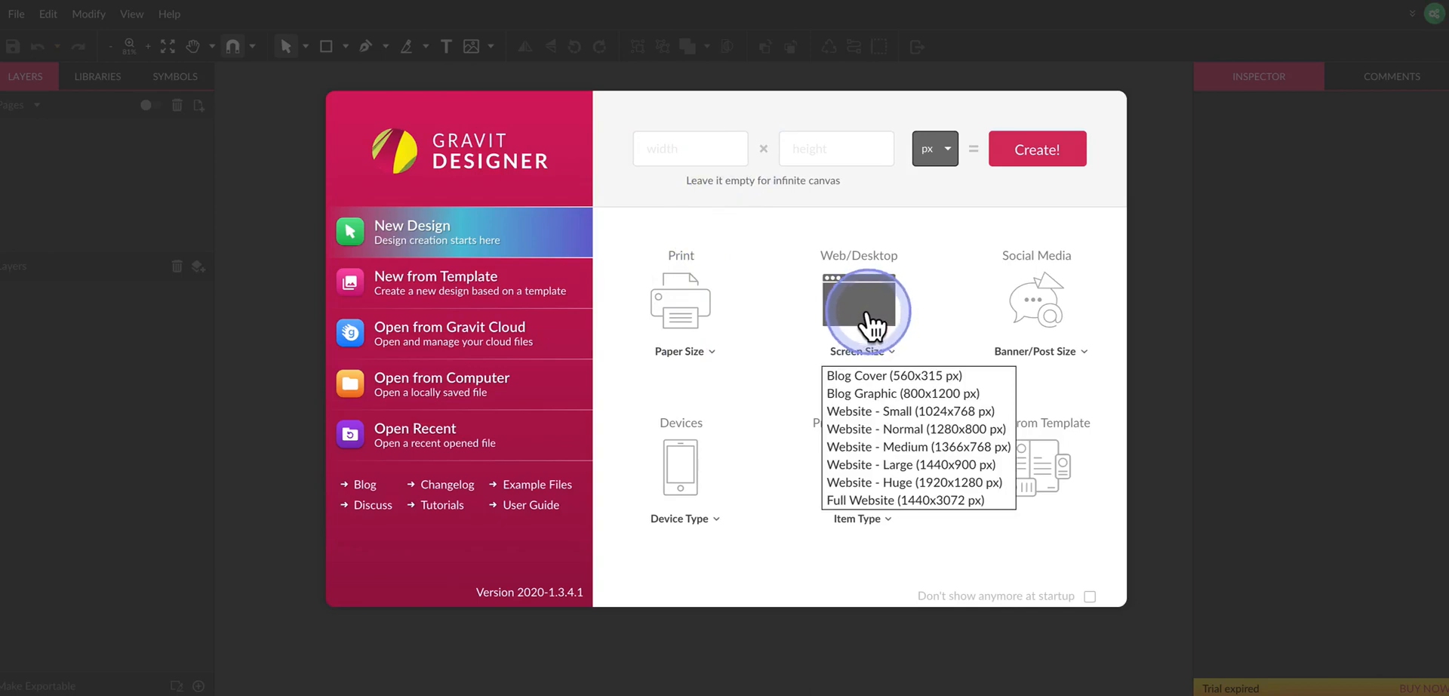
{"action": "left_click", "coordinate": [702, 155]}
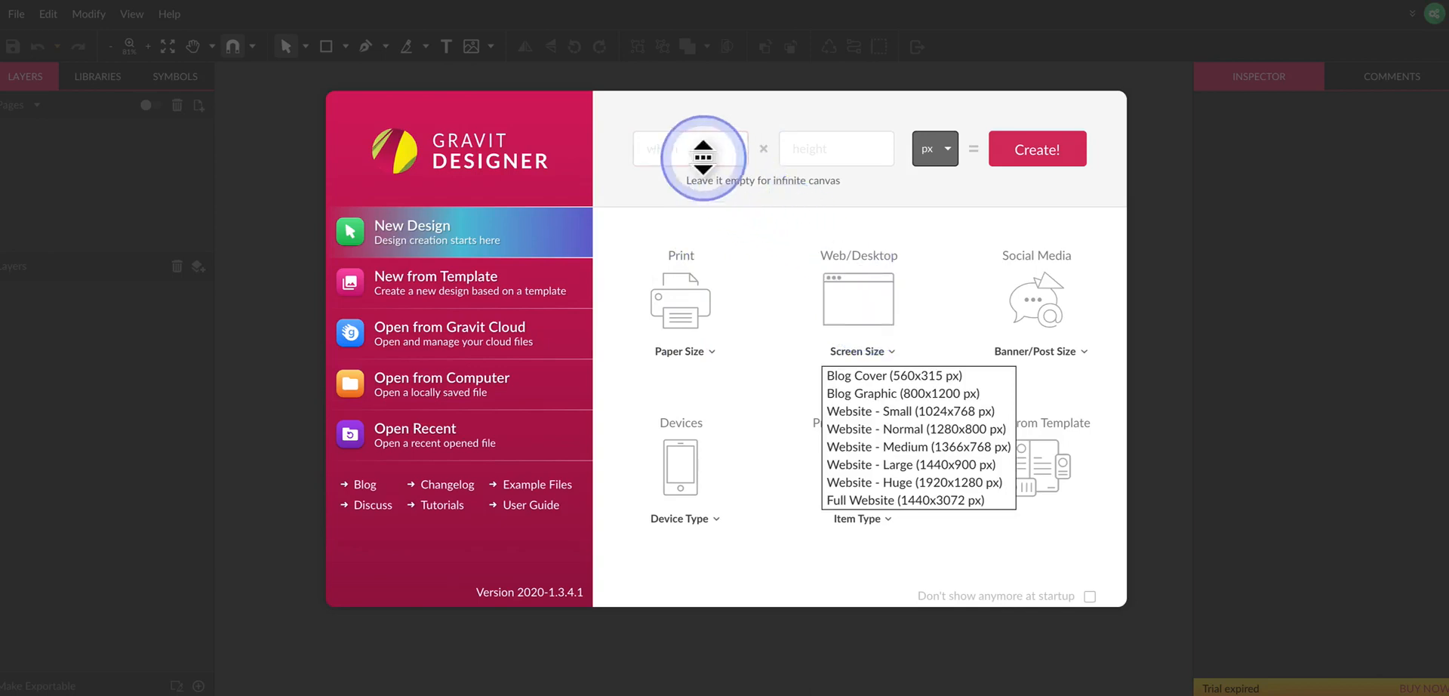
{"action": "left_click", "coordinate": [699, 101]}
{"action": "left_click", "coordinate": [714, 161]}
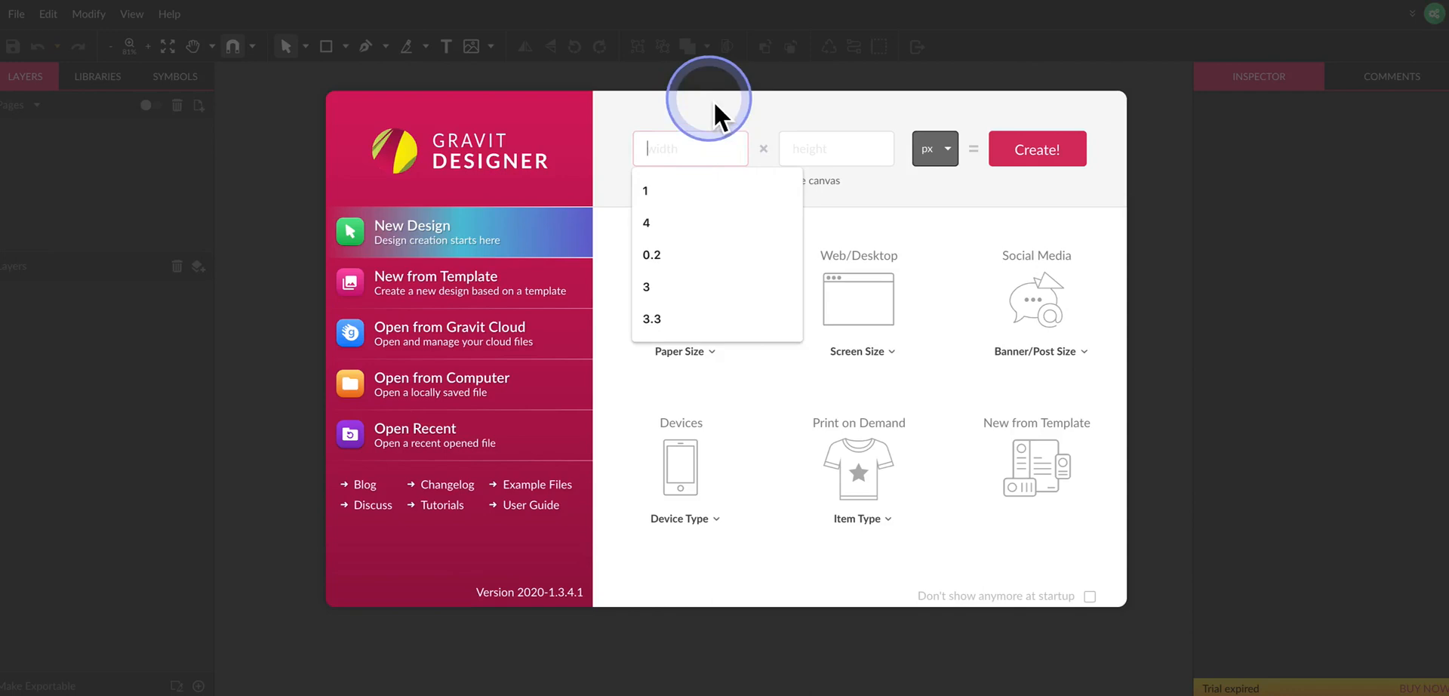
{"action": "type", "text": "800"}
{"action": "key", "text": "Tab"}
{"action": "type", "text": "80"}
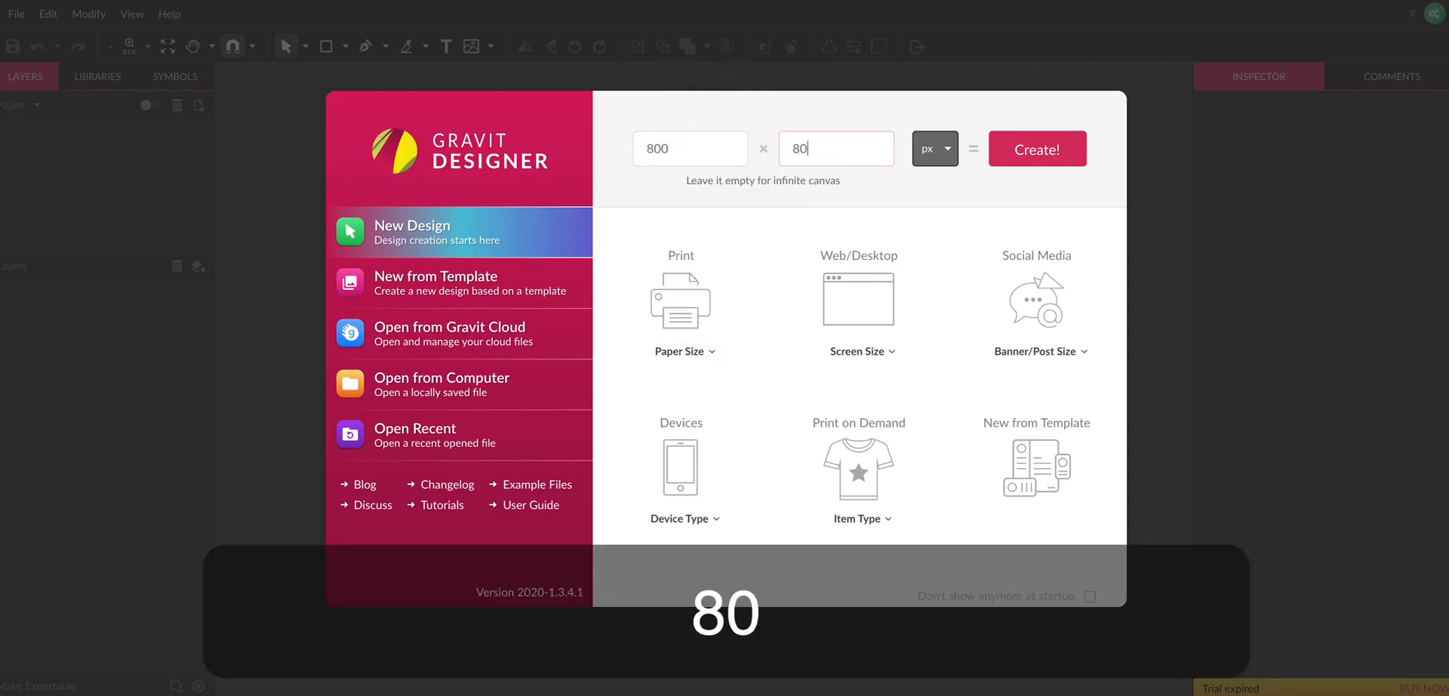
{"action": "type", "text": "0"}
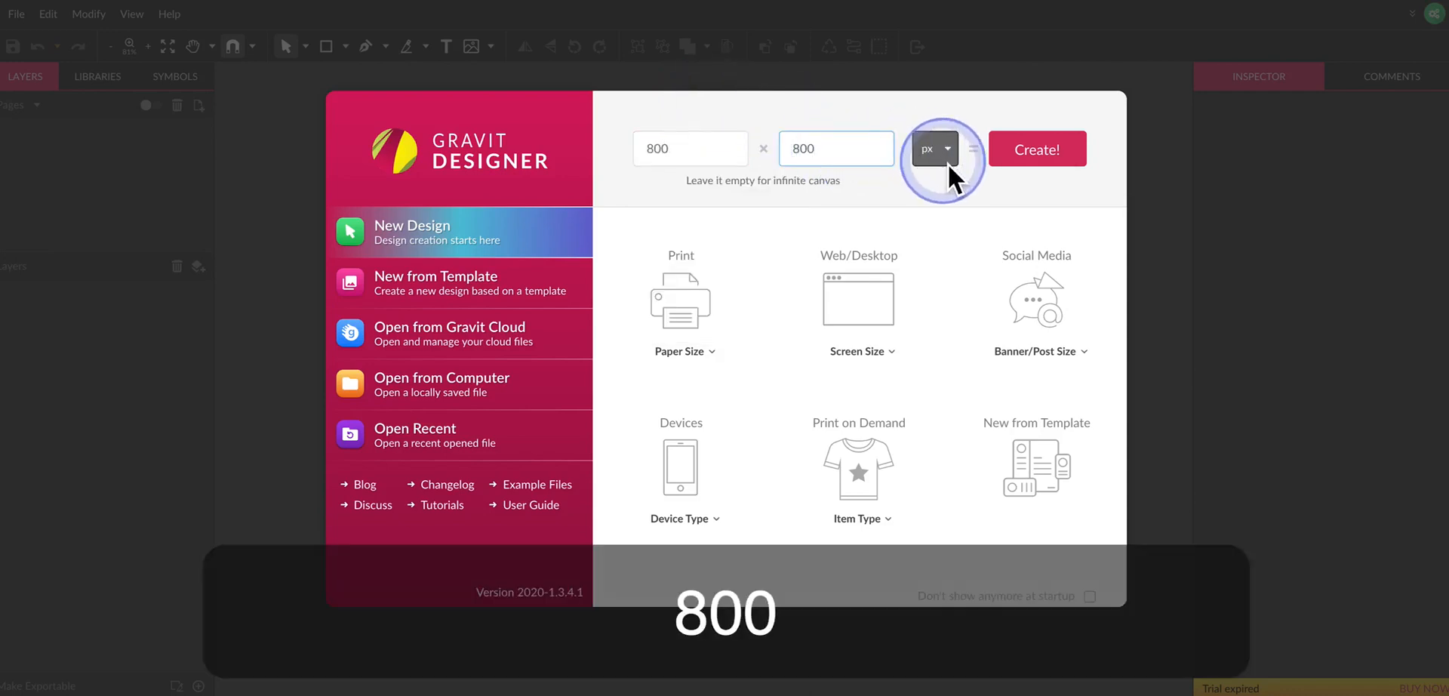
{"action": "left_click", "coordinate": [1063, 148]}
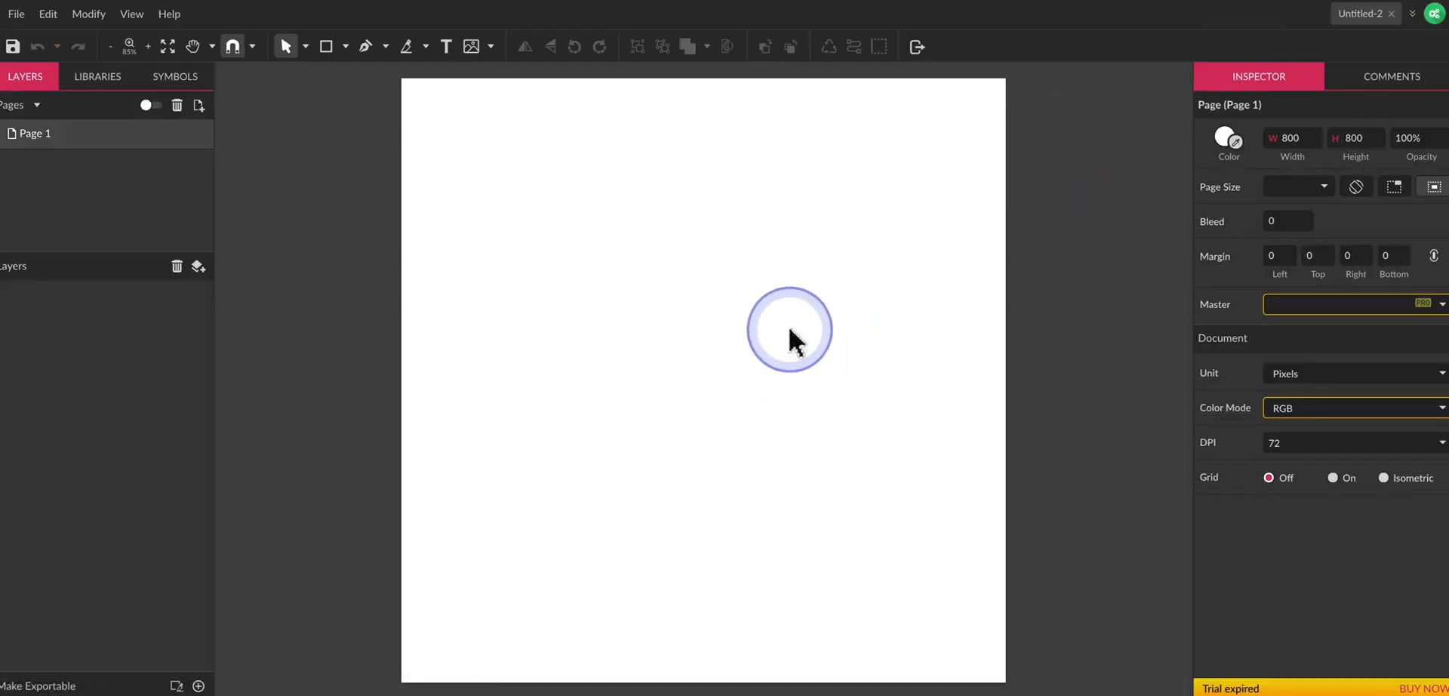
Draw a rectangle about 498 by 455 px and move it to about X 76, Y 56 on the page.
{"action": "left_click", "coordinate": [346, 49]}
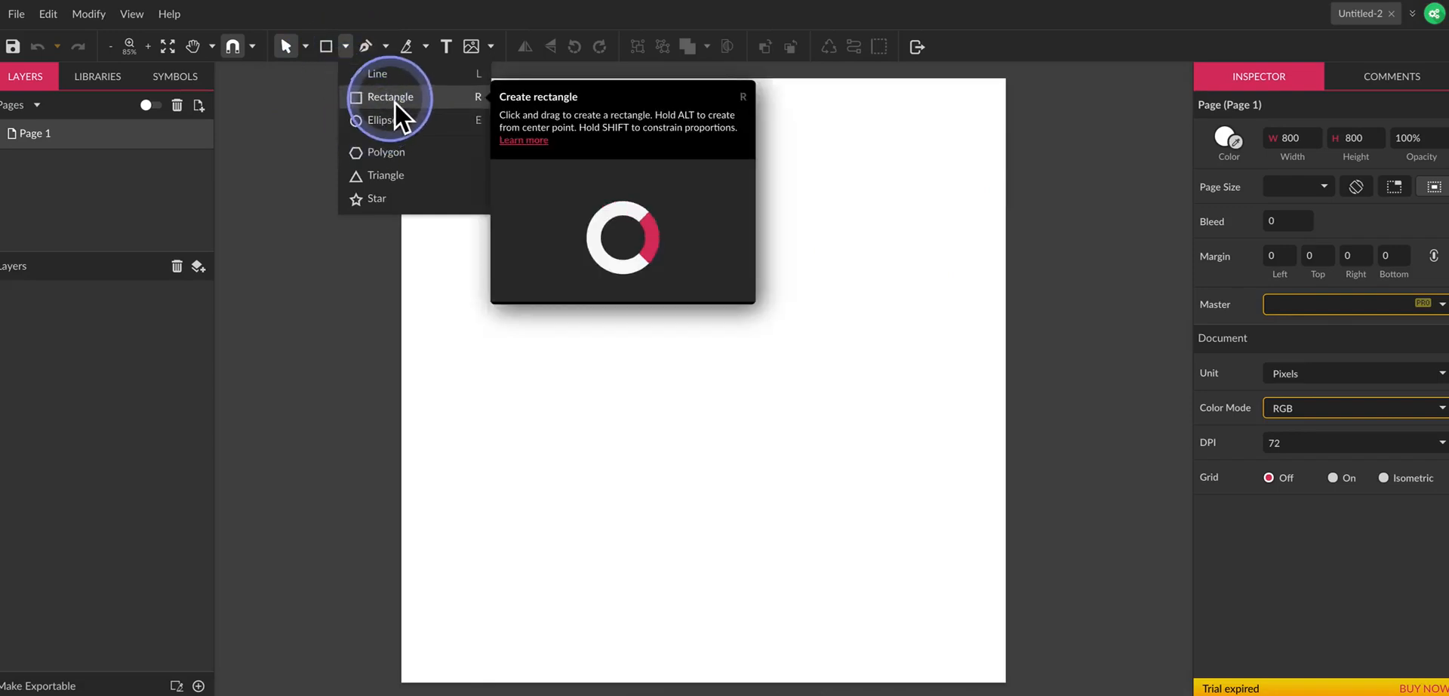
{"action": "left_click", "coordinate": [393, 99]}
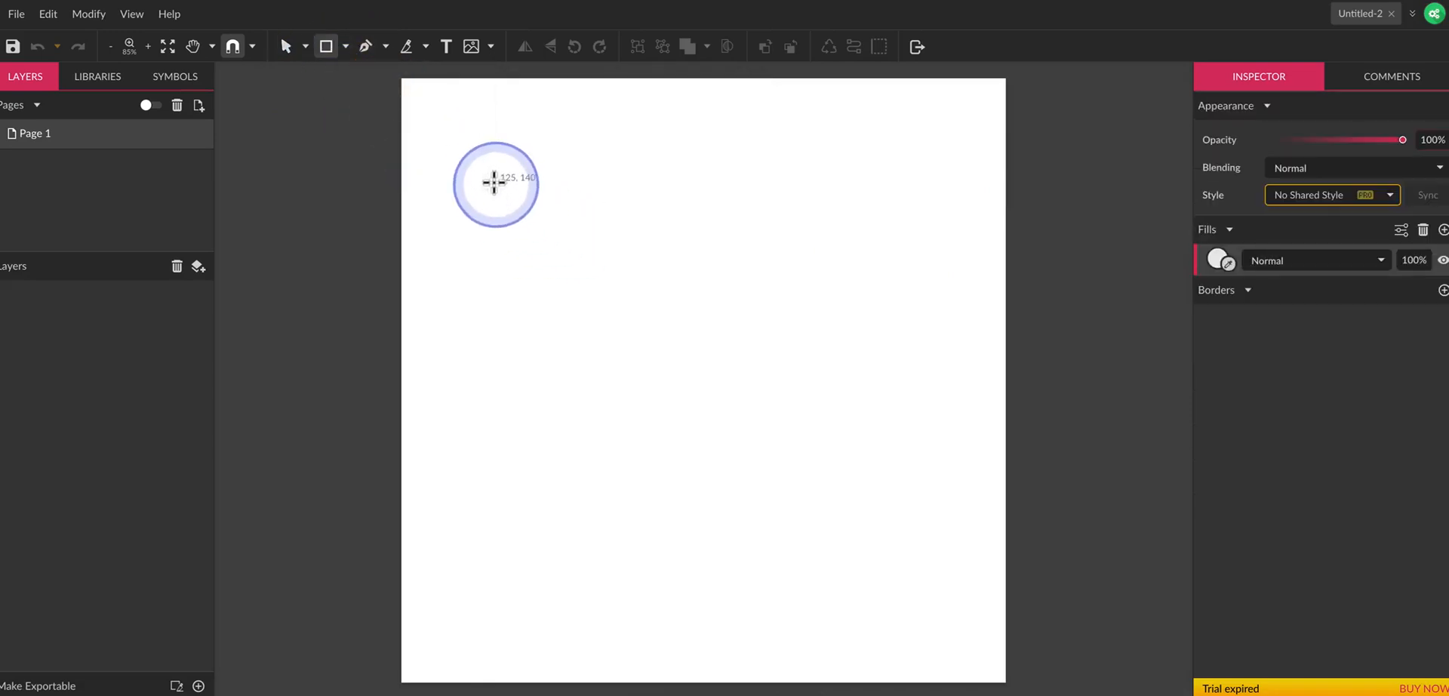
{"action": "left_click_drag", "start_coordinate": [485, 140], "coordinate": [860, 483]}
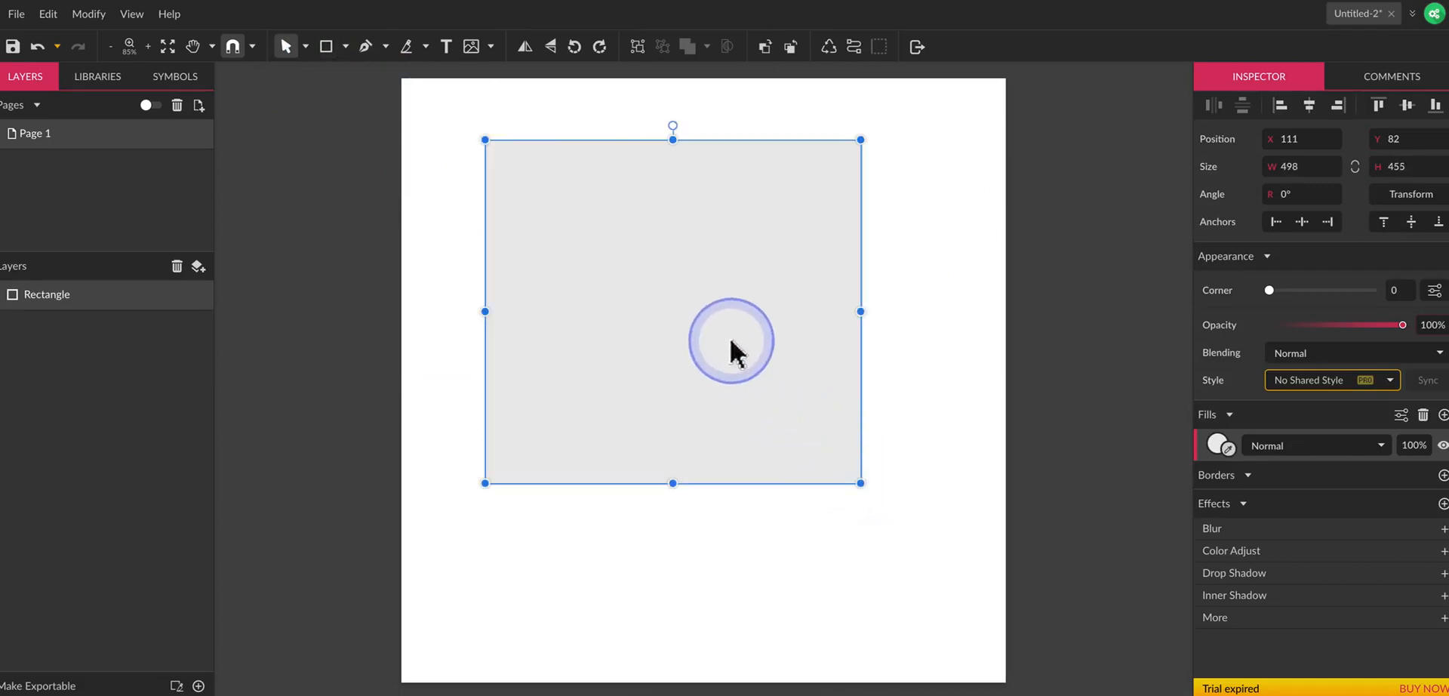
{"action": "left_click_drag", "start_coordinate": [732, 319], "coordinate": [705, 299]}
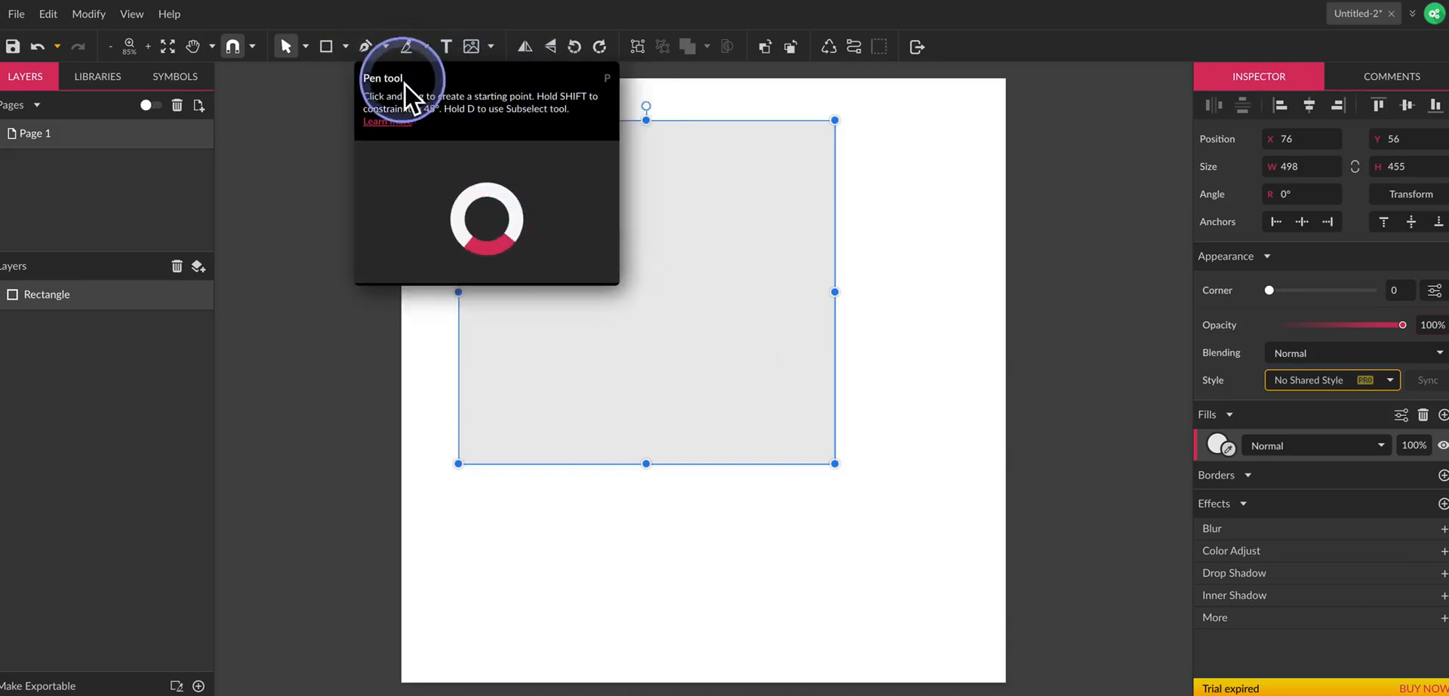
Draw a six-point polygon about 418 by 481 px and move it to about X 357, Y 292 in the page's lower-right area.
{"action": "left_click", "coordinate": [346, 47]}
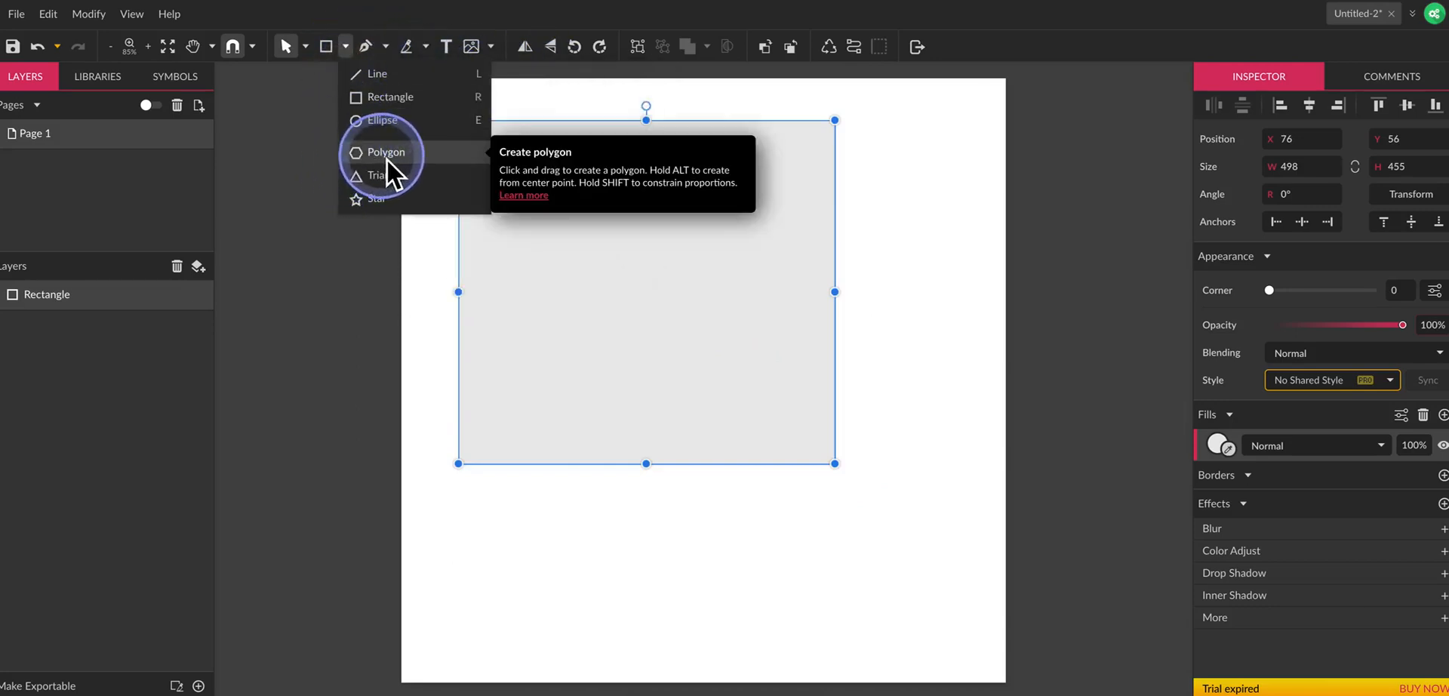
{"action": "left_click", "coordinate": [386, 160]}
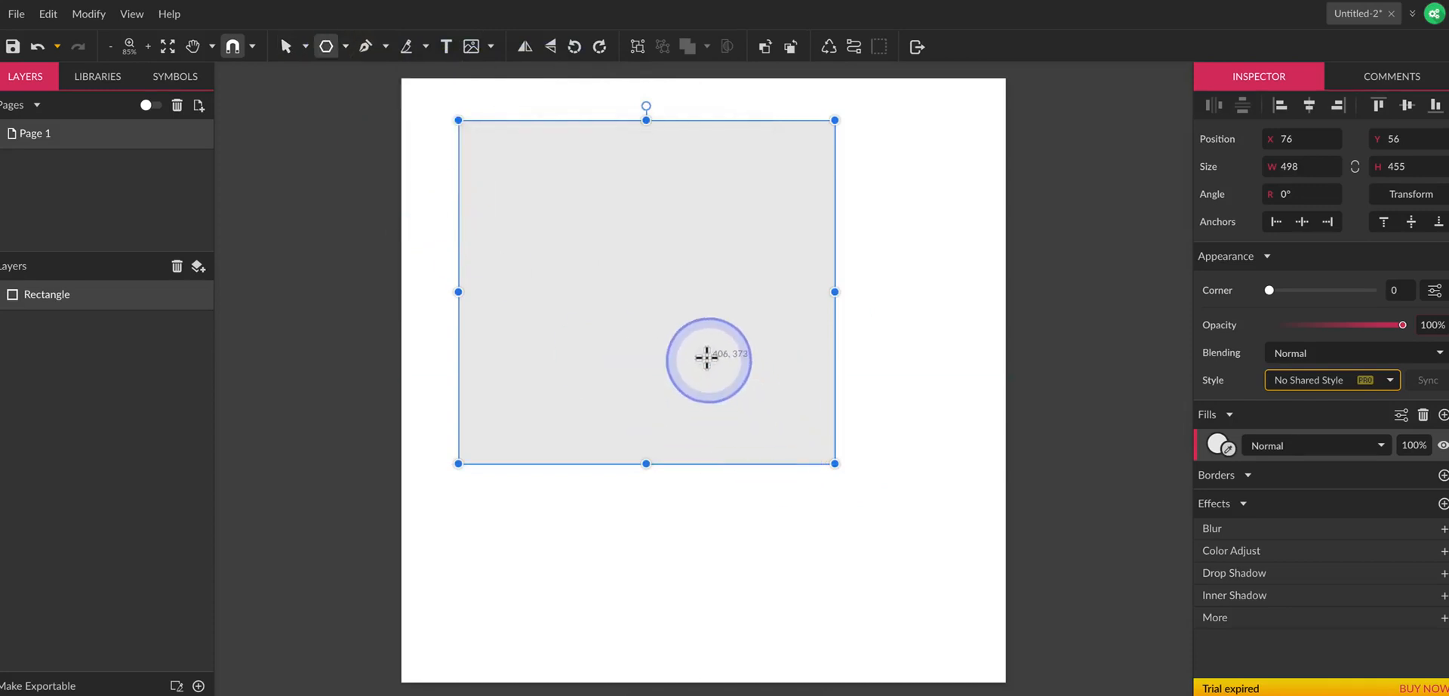
{"action": "left_click_drag", "start_coordinate": [705, 353], "coordinate": [866, 453]}
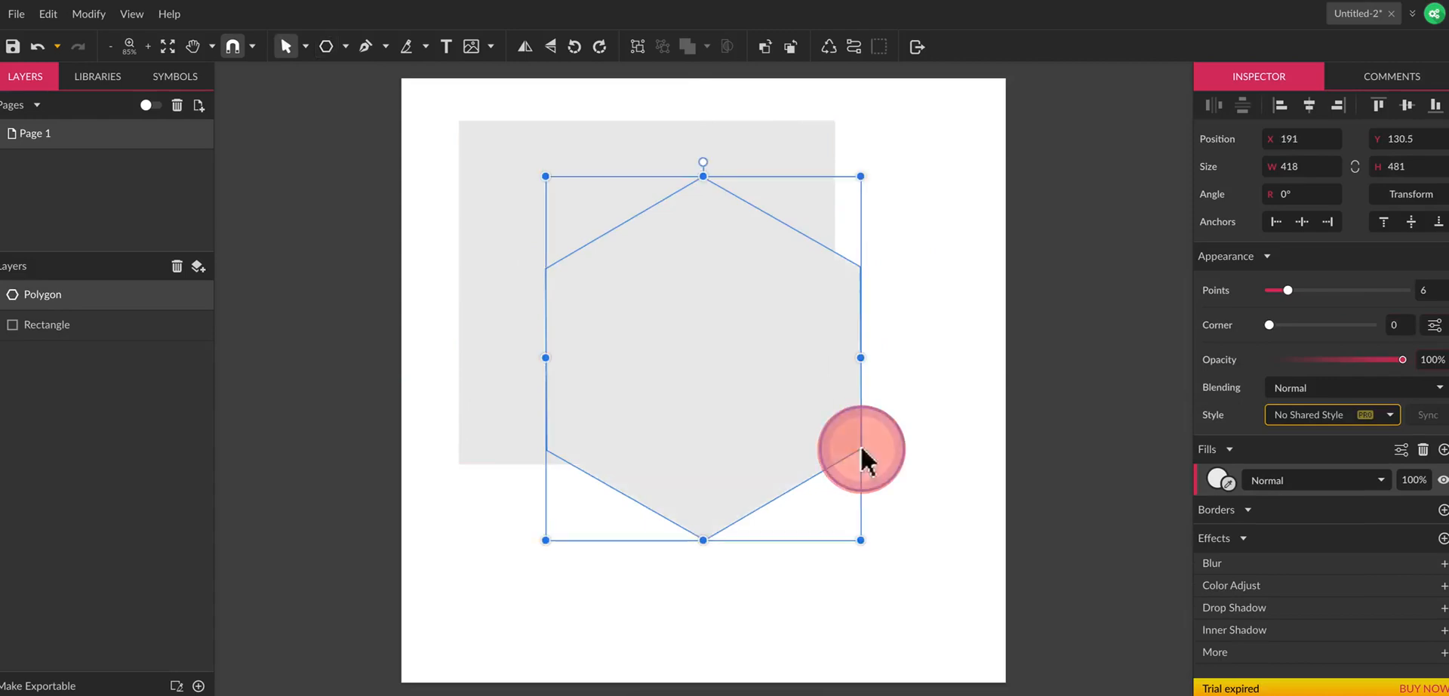
{"action": "left_click", "coordinate": [744, 375]}
{"action": "left_click_drag", "start_coordinate": [744, 375], "coordinate": [867, 498]}
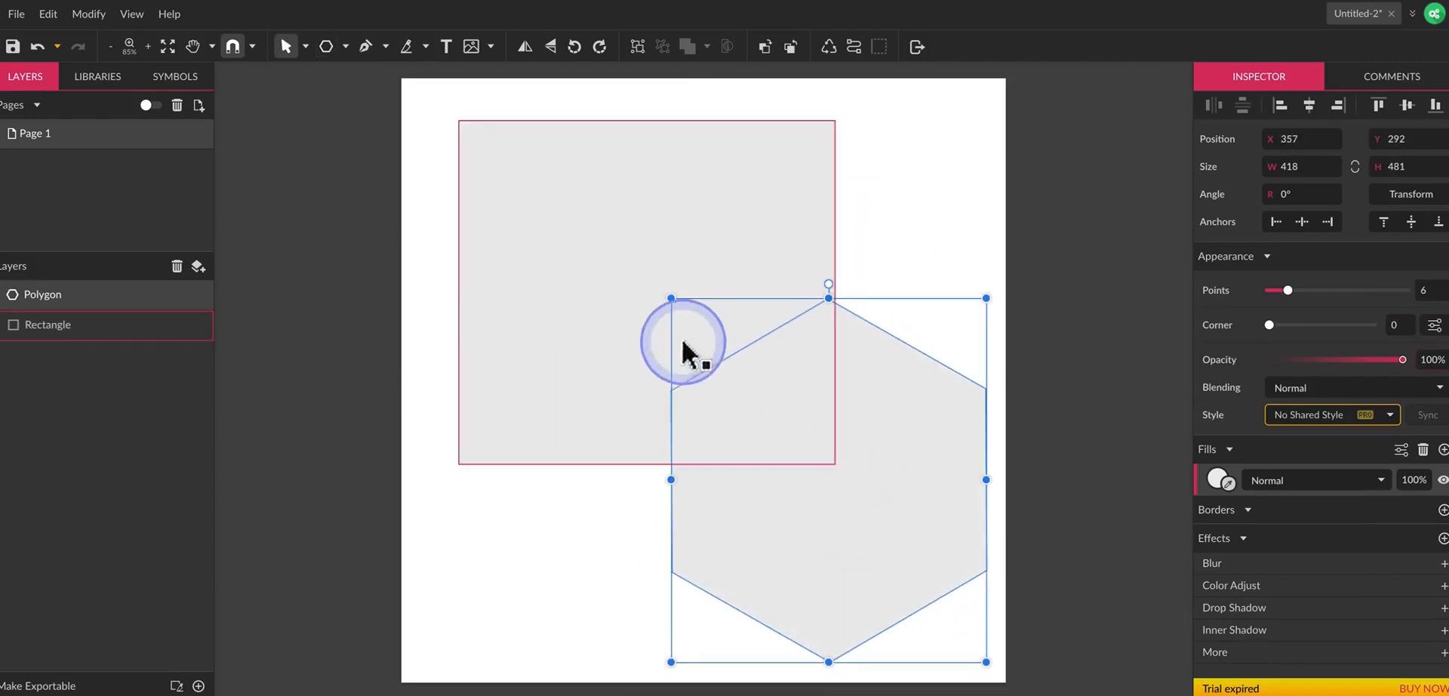
Shrink the hexagon toward the page's lower-right corner and resize the rectangle to about 439 by 401 px, placed at X 28.8, Y 97.
{"action": "left_click_drag", "start_coordinate": [672, 298], "coordinate": [790, 423]}
{"action": "left_click", "coordinate": [780, 450]}
{"action": "left_click_drag", "start_coordinate": [733, 369], "coordinate": [695, 419]}
{"action": "left_click", "coordinate": [857, 500]}
{"action": "left_click", "coordinate": [685, 351]}
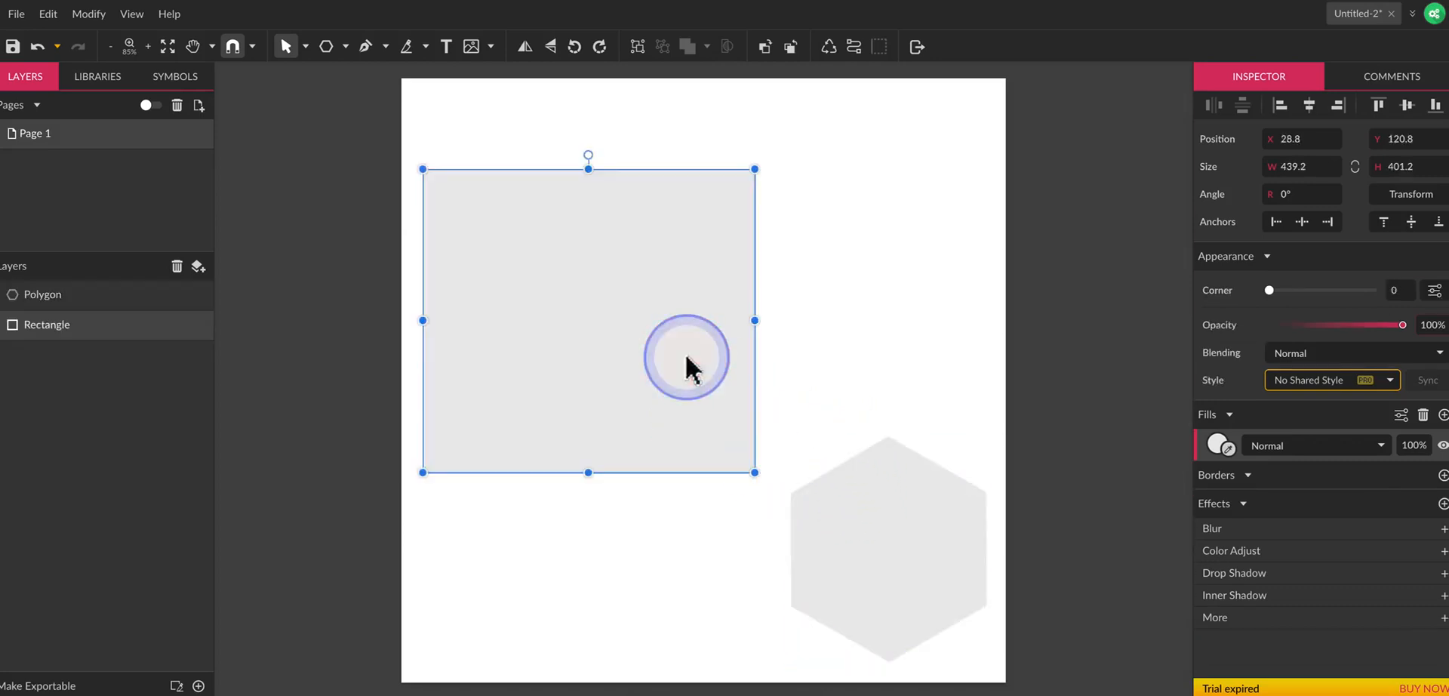
{"action": "left_click_drag", "start_coordinate": [703, 335], "coordinate": [719, 309]}
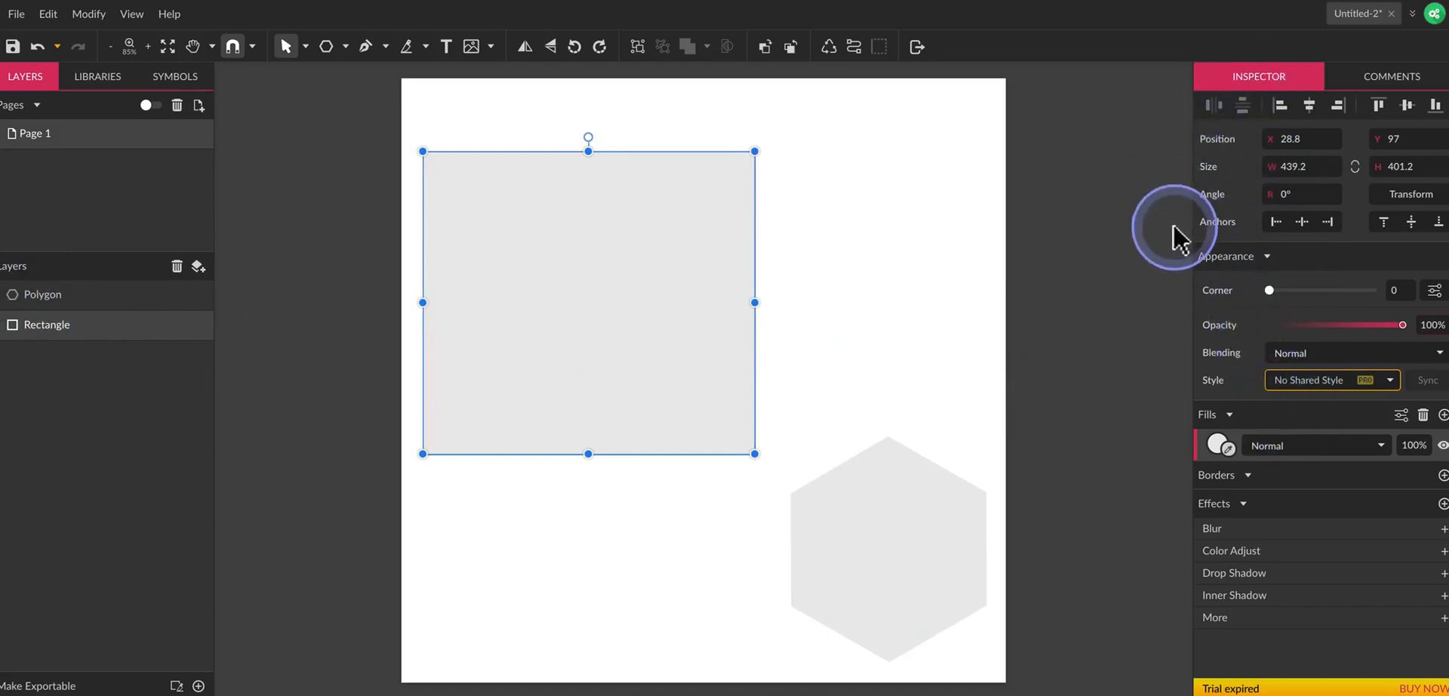
Try dark blue, green and purple fill colours on the rectangle, ending on #7867D0.
{"action": "left_click", "coordinate": [1218, 443]}
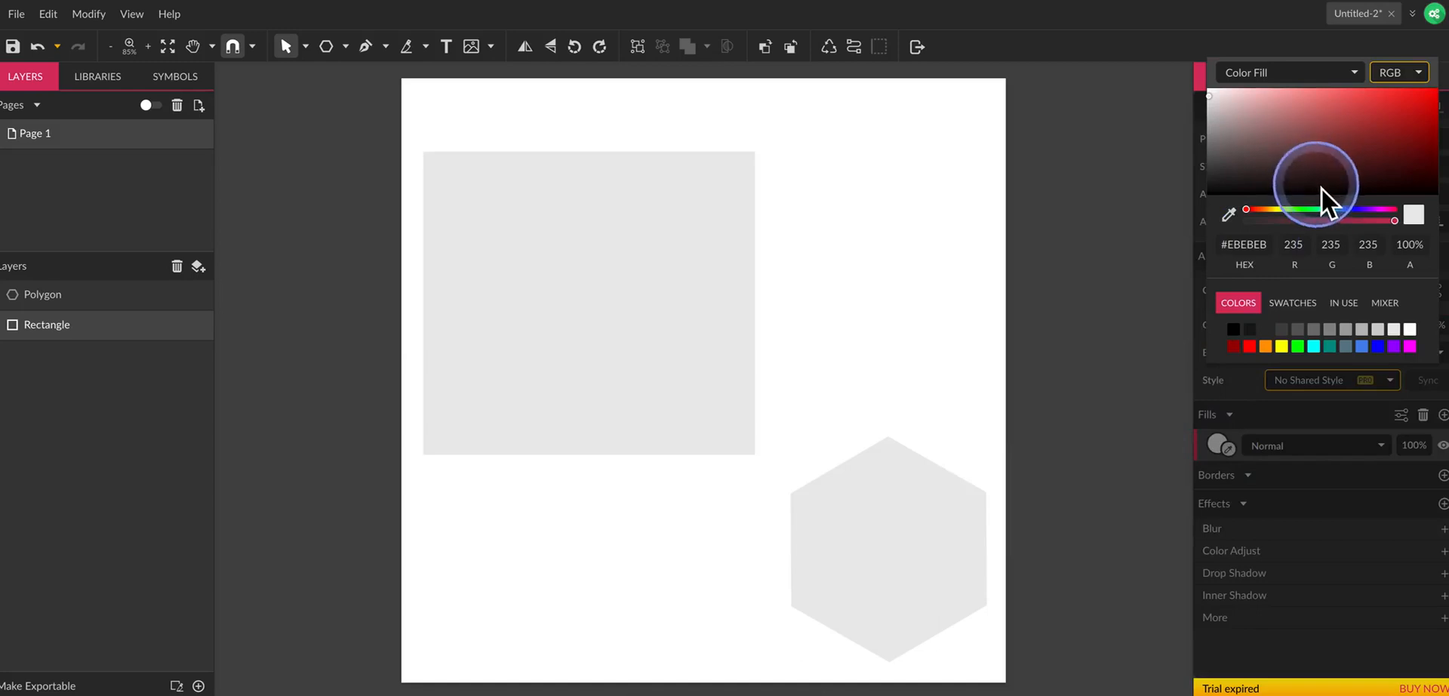
{"action": "left_click", "coordinate": [1325, 147]}
{"action": "left_click", "coordinate": [1349, 211]}
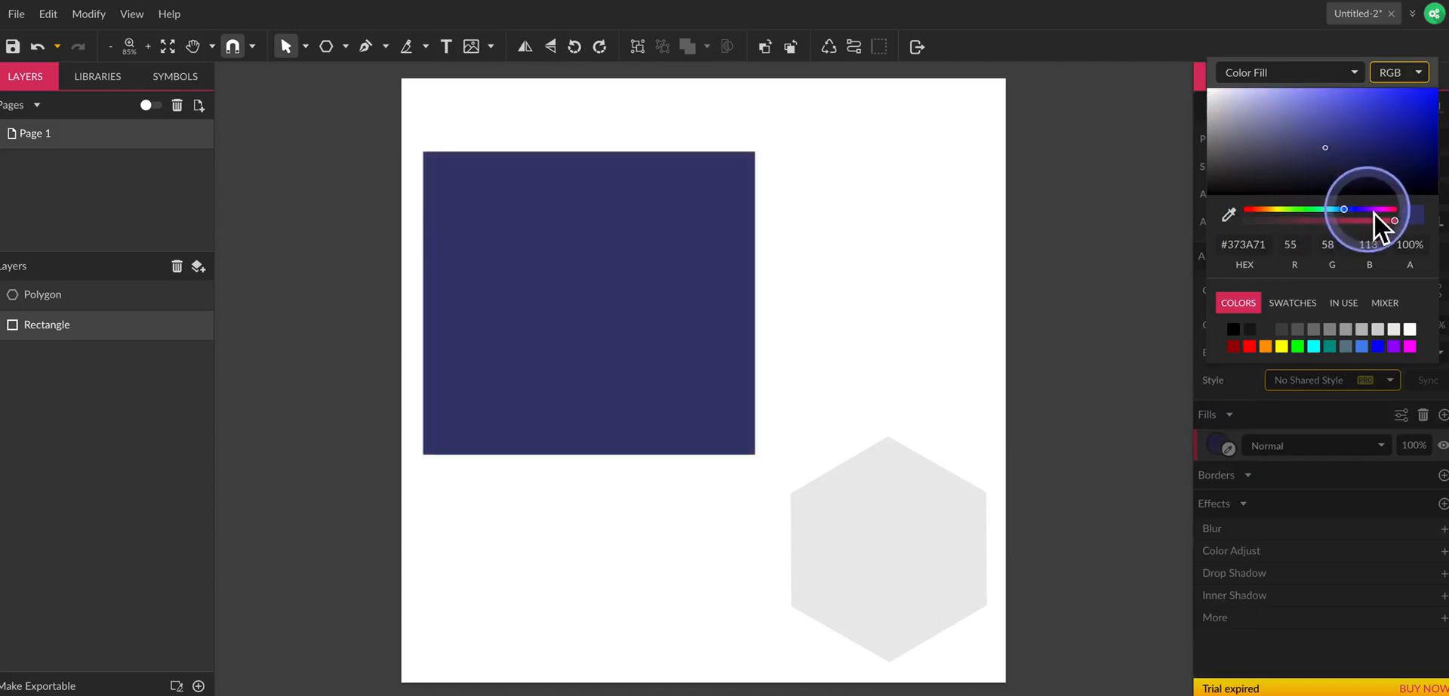
{"action": "left_click", "coordinate": [1303, 214]}
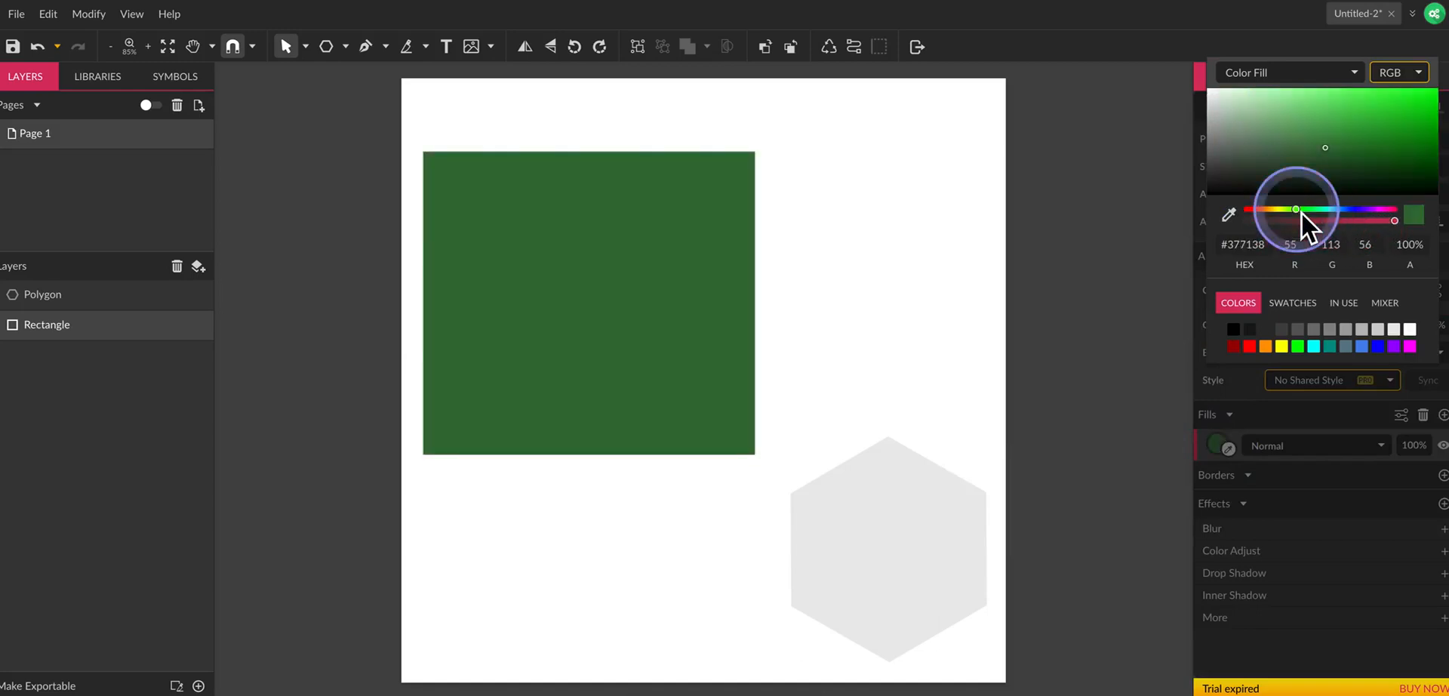
{"action": "left_click", "coordinate": [1347, 118]}
{"action": "left_click", "coordinate": [1350, 212]}
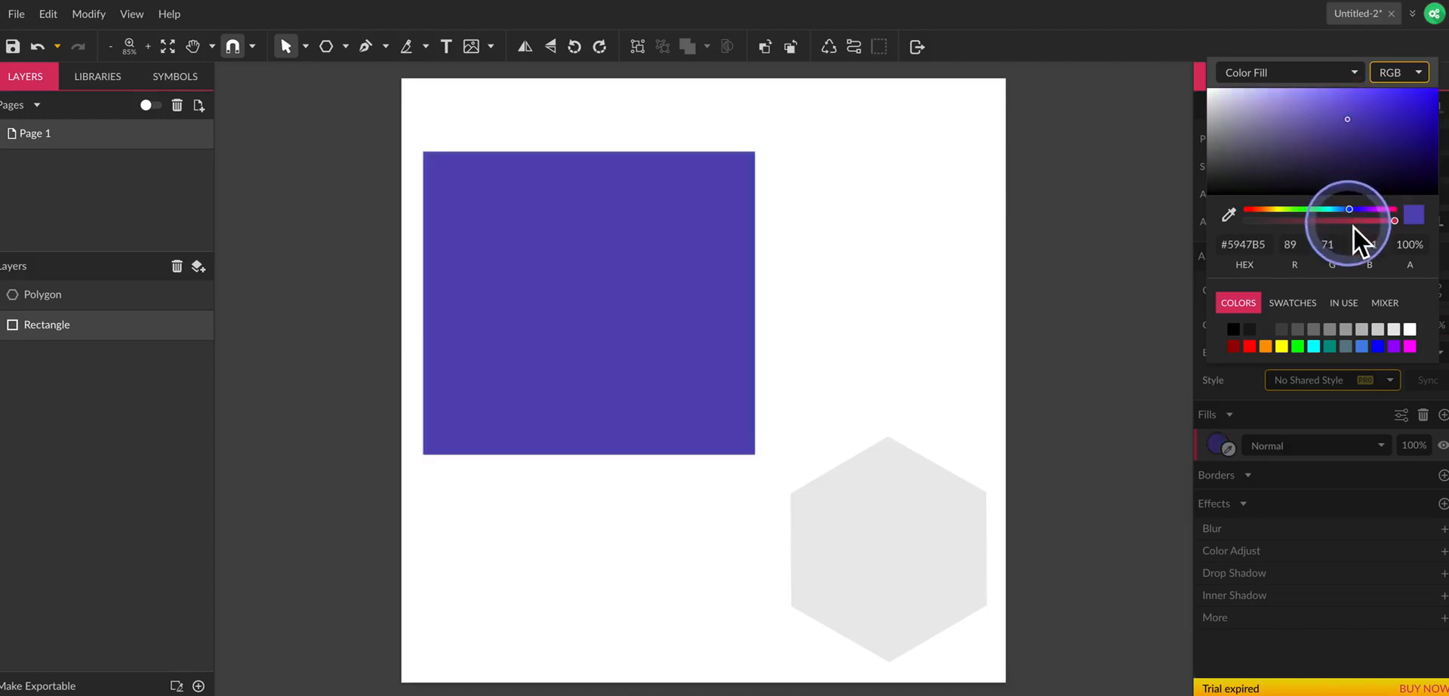
{"action": "left_click", "coordinate": [1330, 115]}
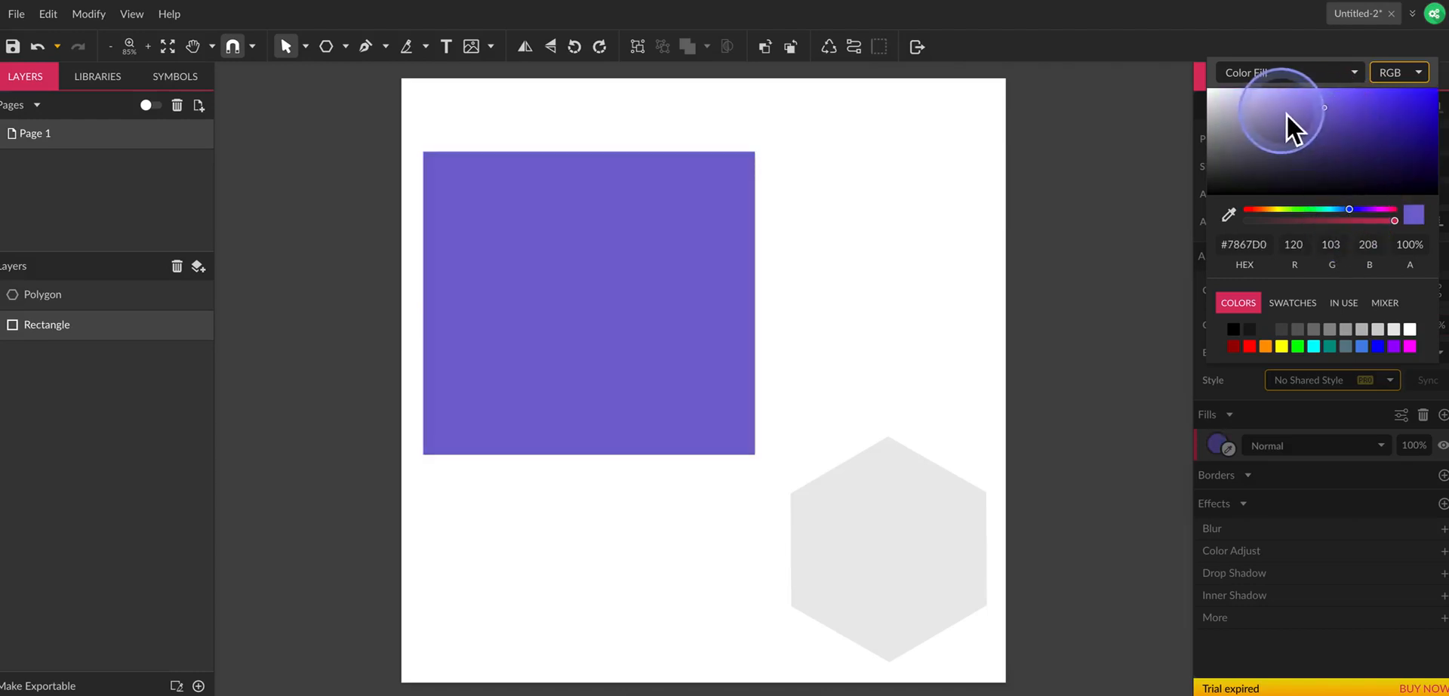
Change the rectangle's fill to the vivid blue #2800F0.
{"action": "left_click", "coordinate": [1220, 97]}
{"action": "left_click_drag", "start_coordinate": [1220, 97], "coordinate": [1434, 97]}
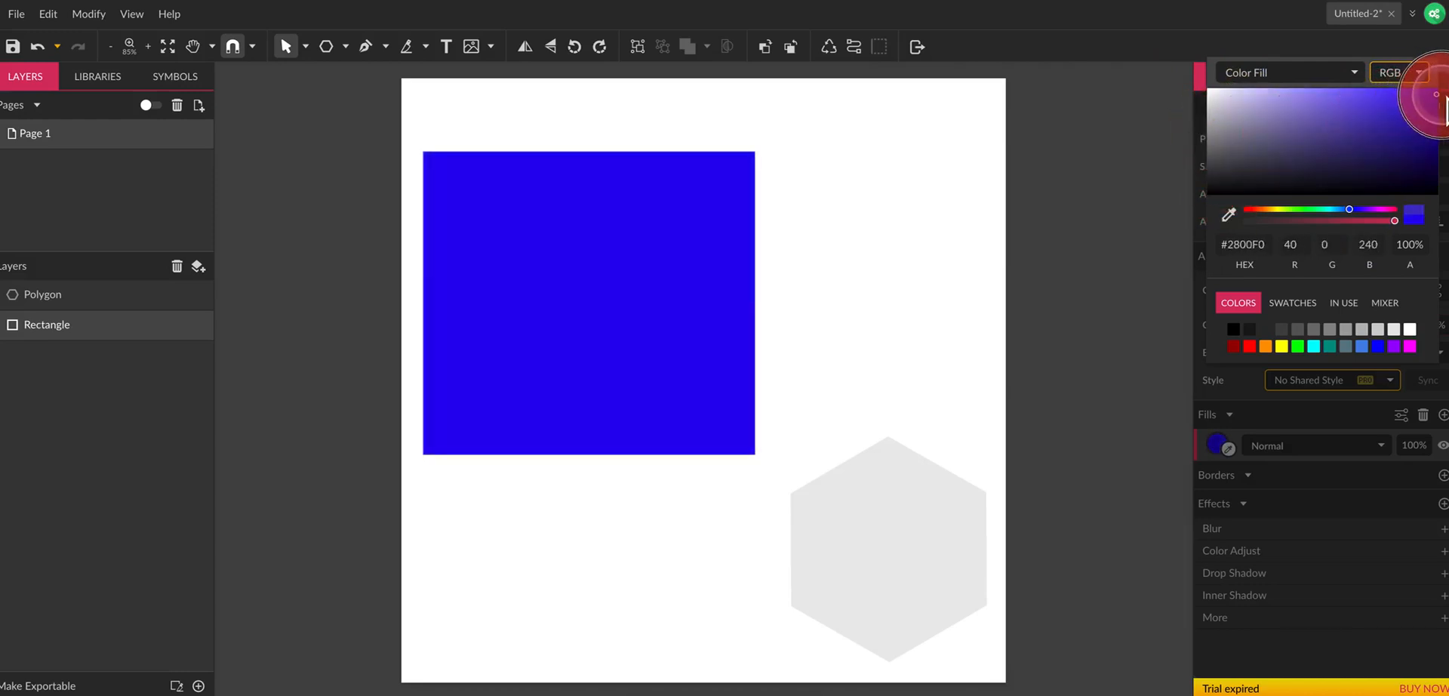
{"action": "left_click", "coordinate": [1441, 98]}
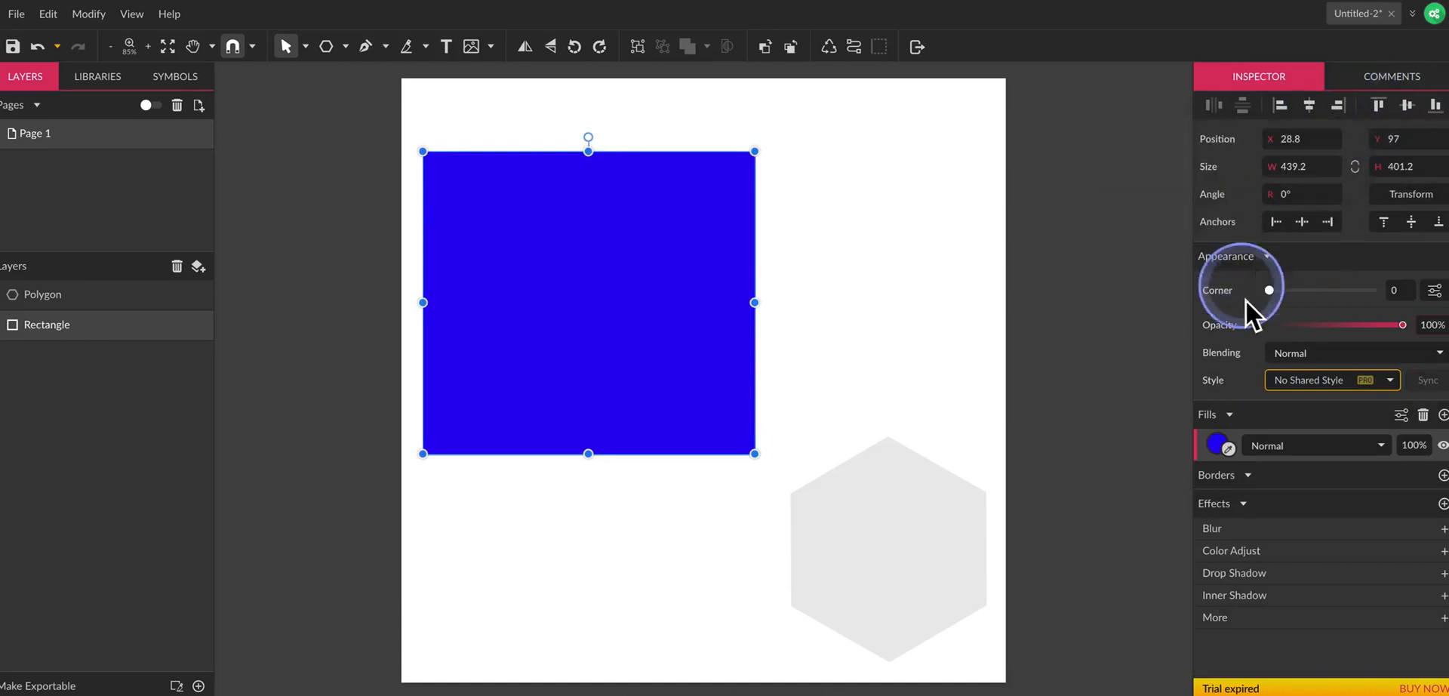
Set the rectangle's fill colour to the muted purple #7E57C6.
{"action": "left_click", "coordinate": [1229, 440]}
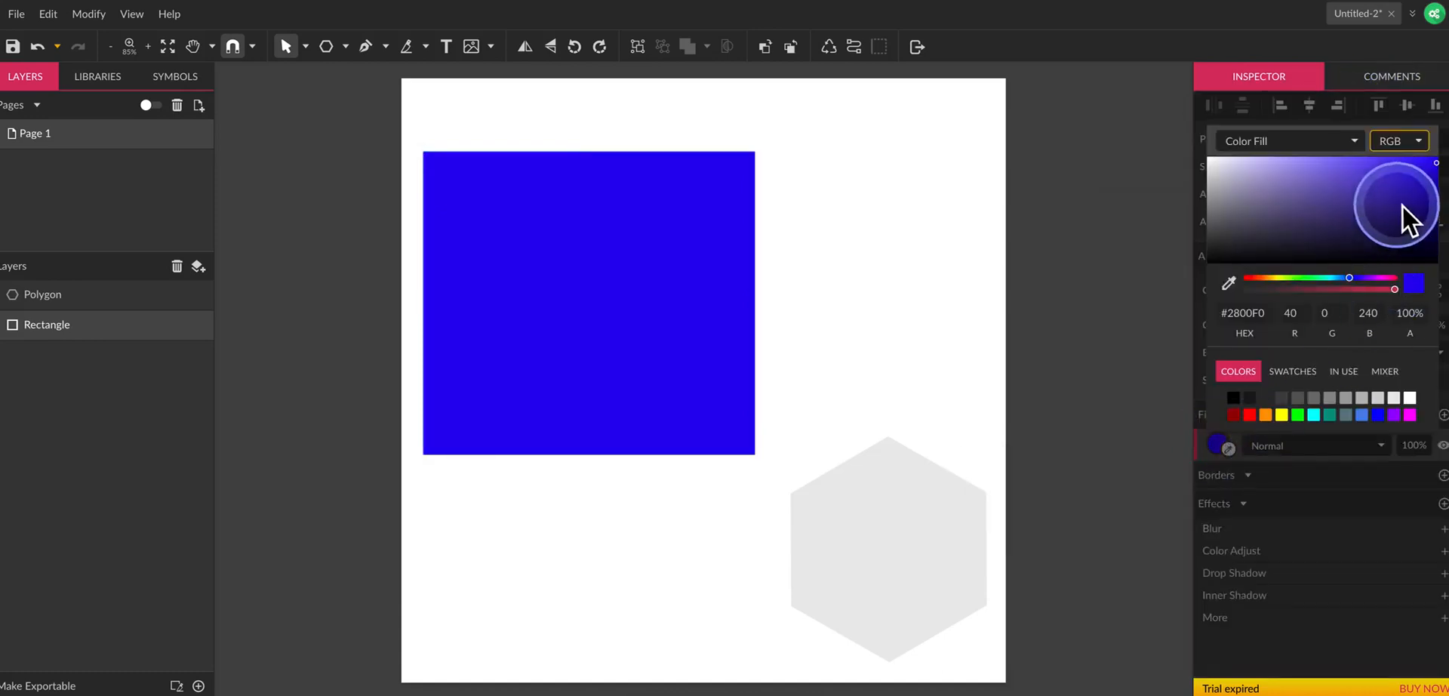
{"action": "left_click_drag", "start_coordinate": [1402, 206], "coordinate": [1346, 183]}
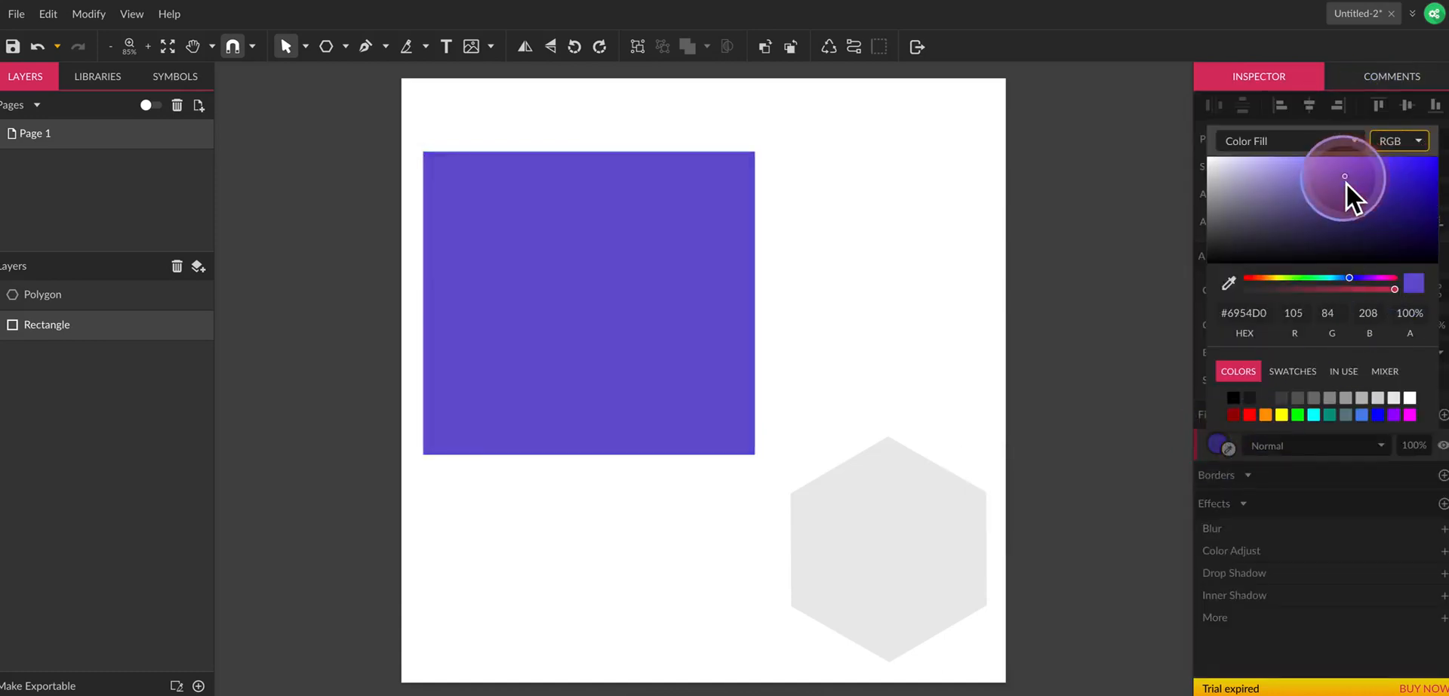
{"action": "left_click", "coordinate": [1355, 278]}
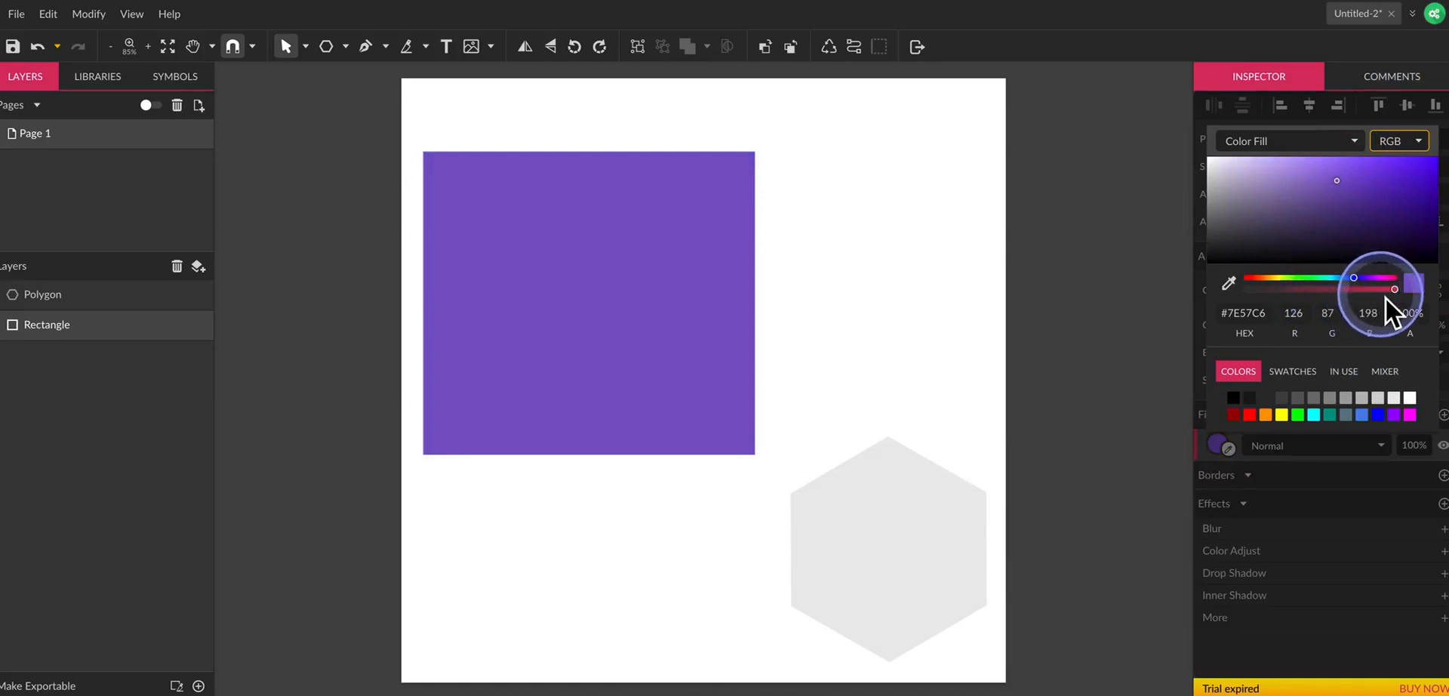
Try the rectangle's fill at 50% alpha, and return it to 100%.
{"action": "mouse_move", "coordinate": [1397, 294]}
{"action": "left_mouse_down"}
{"action": "mouse_move", "coordinate": [1252, 295]}
{"action": "mouse_move", "coordinate": [1397, 294]}
{"action": "left_mouse_up"}
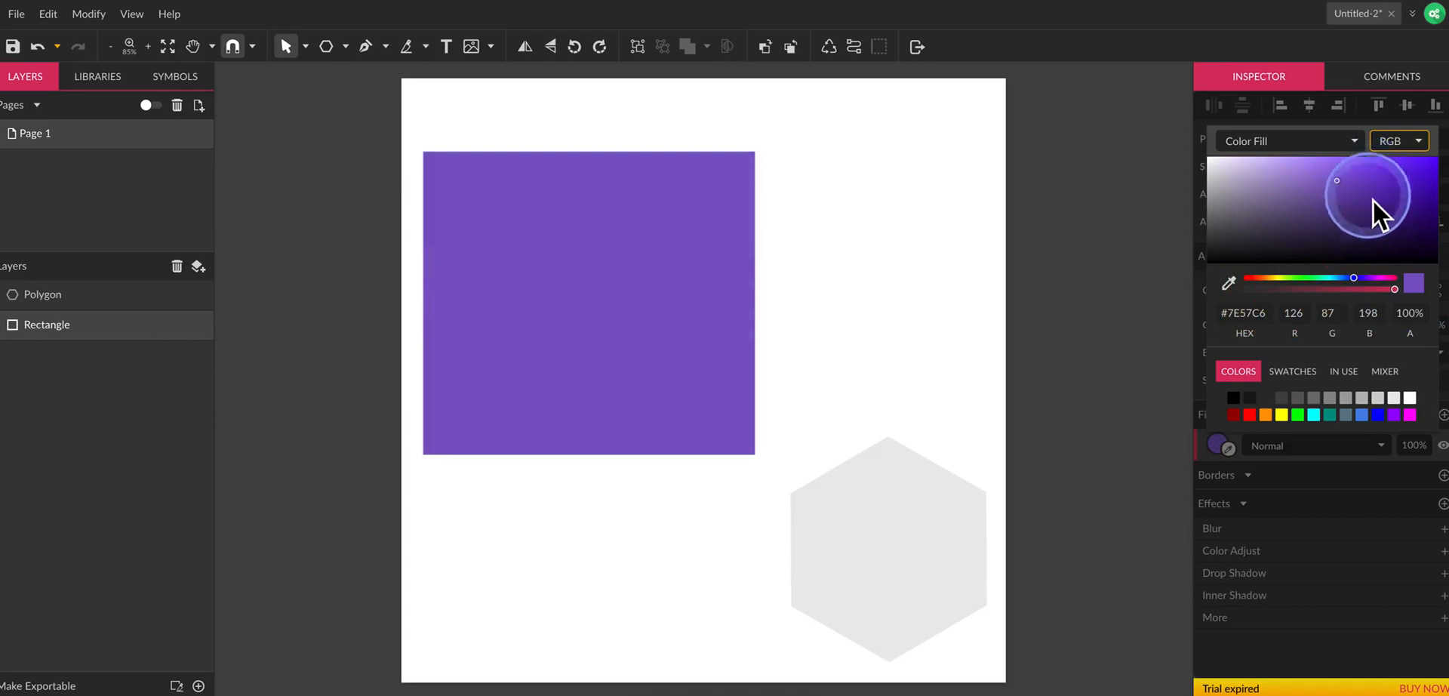
{"action": "left_click", "coordinate": [1416, 314]}
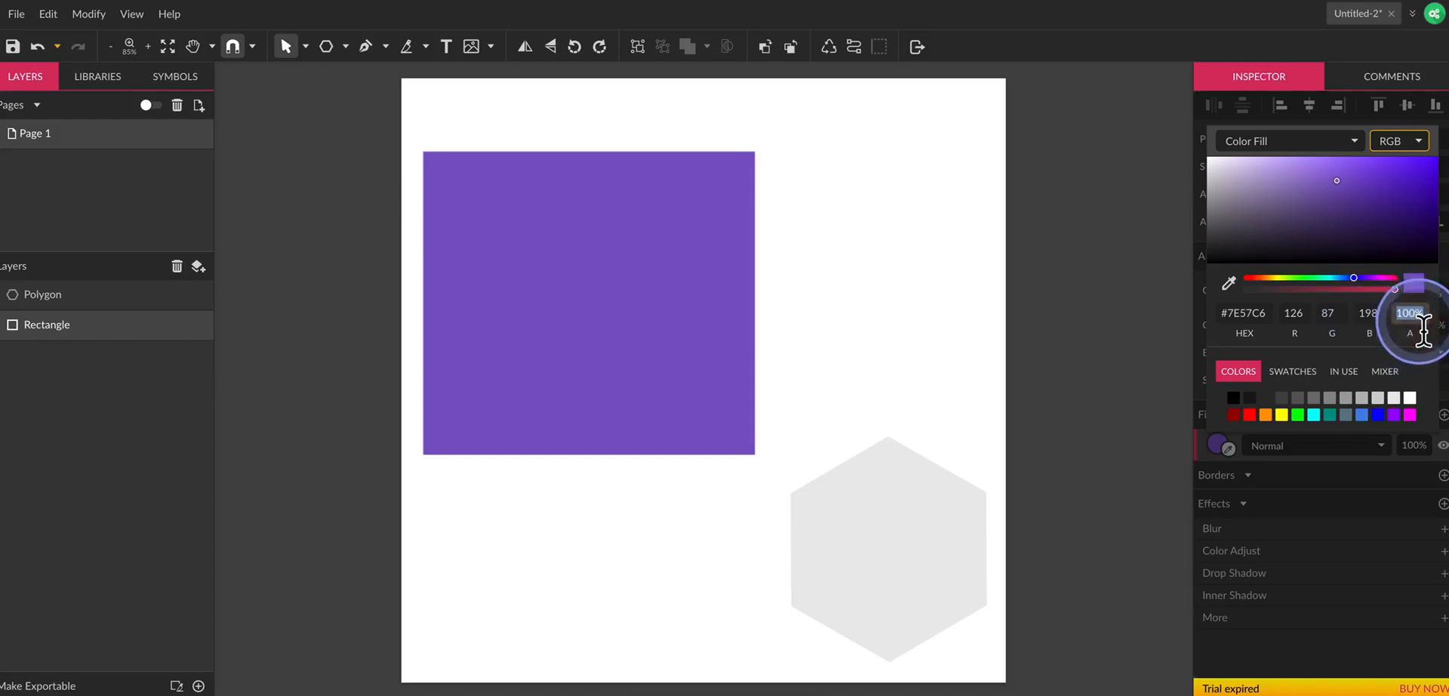
{"action": "type", "text": "50"}
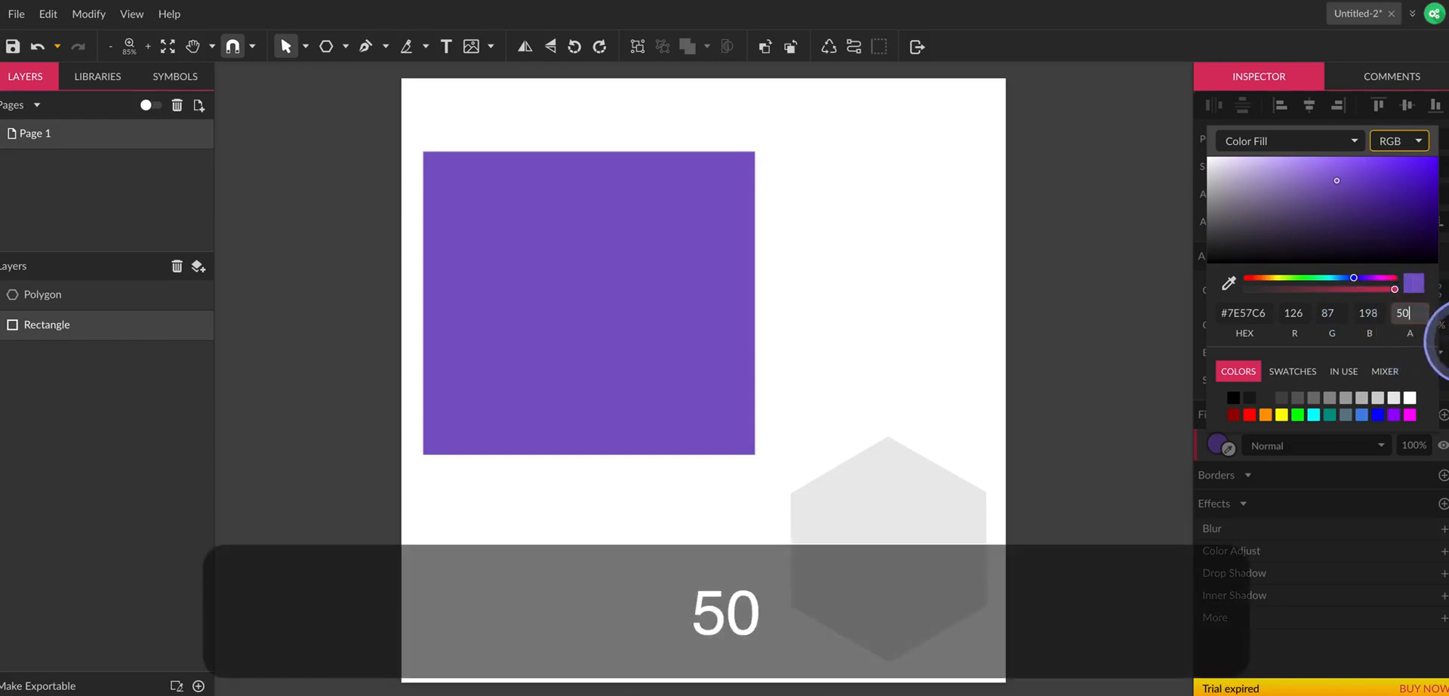
{"action": "key", "text": "Return"}
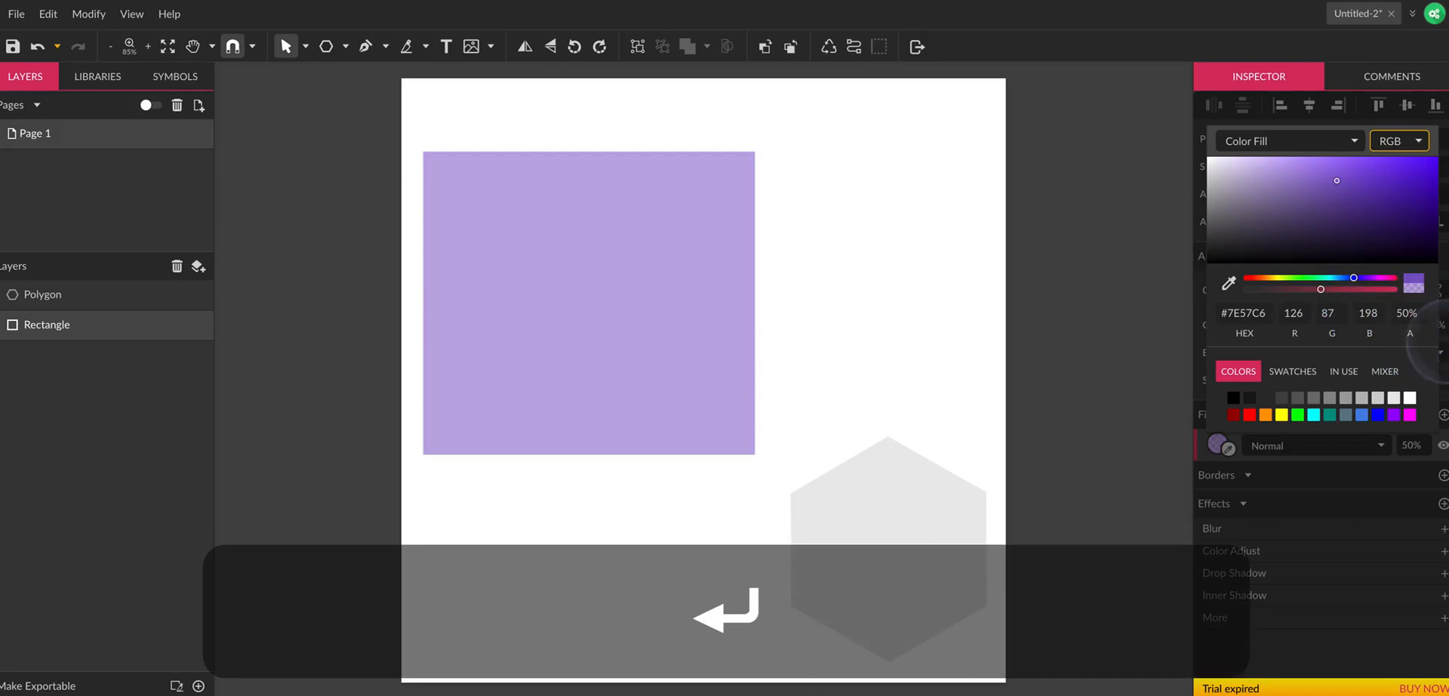
{"action": "left_click", "coordinate": [1422, 320]}
{"action": "type", "text": "100"}
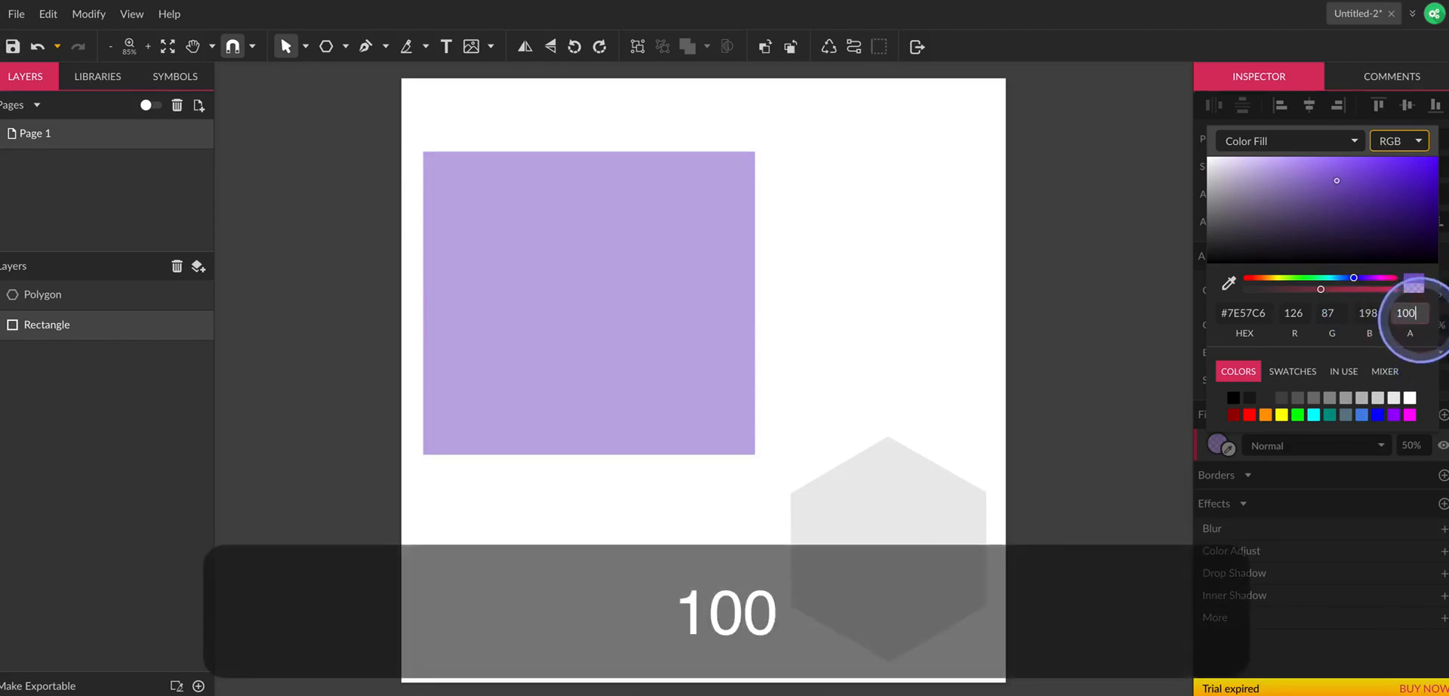
{"action": "key", "text": "Return"}
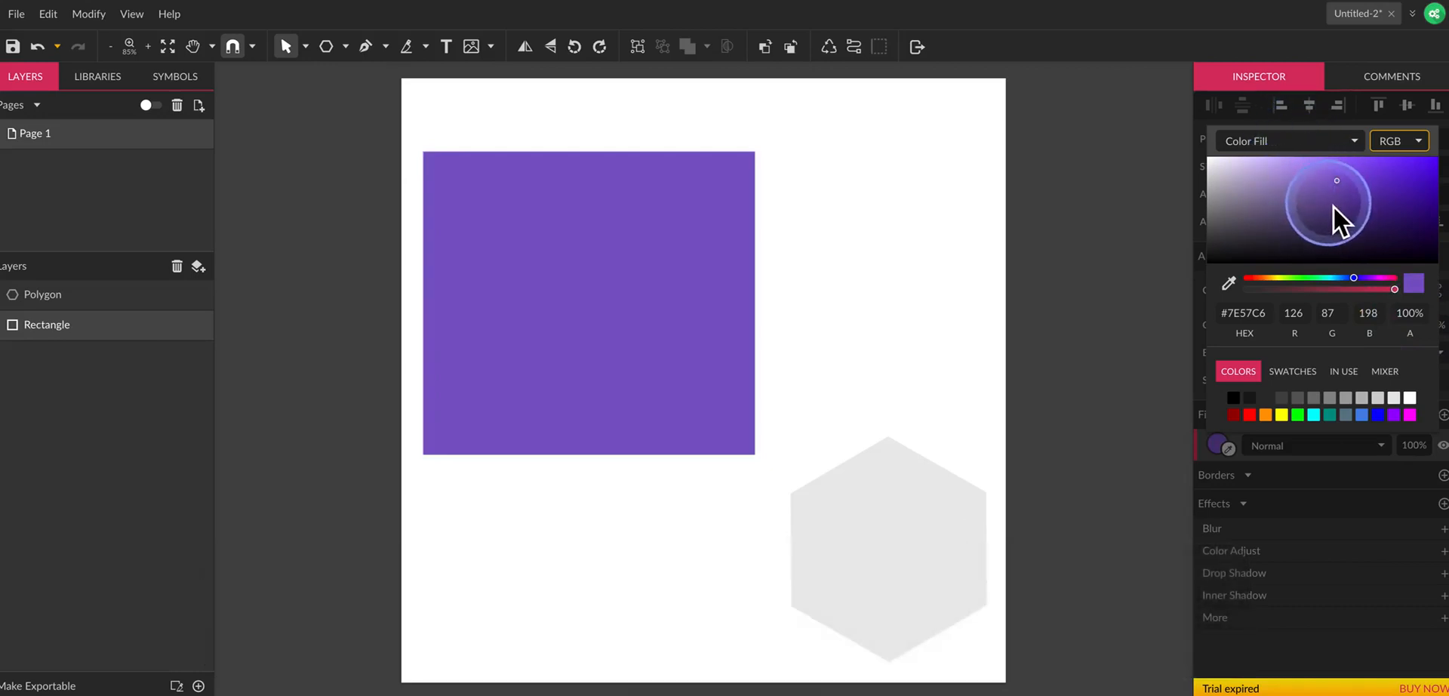
Switch the rectangle's fill to a Linear Gradient and move its purple start point to the middle of the rectangle's lower edge.
{"action": "left_click", "coordinate": [1278, 145]}
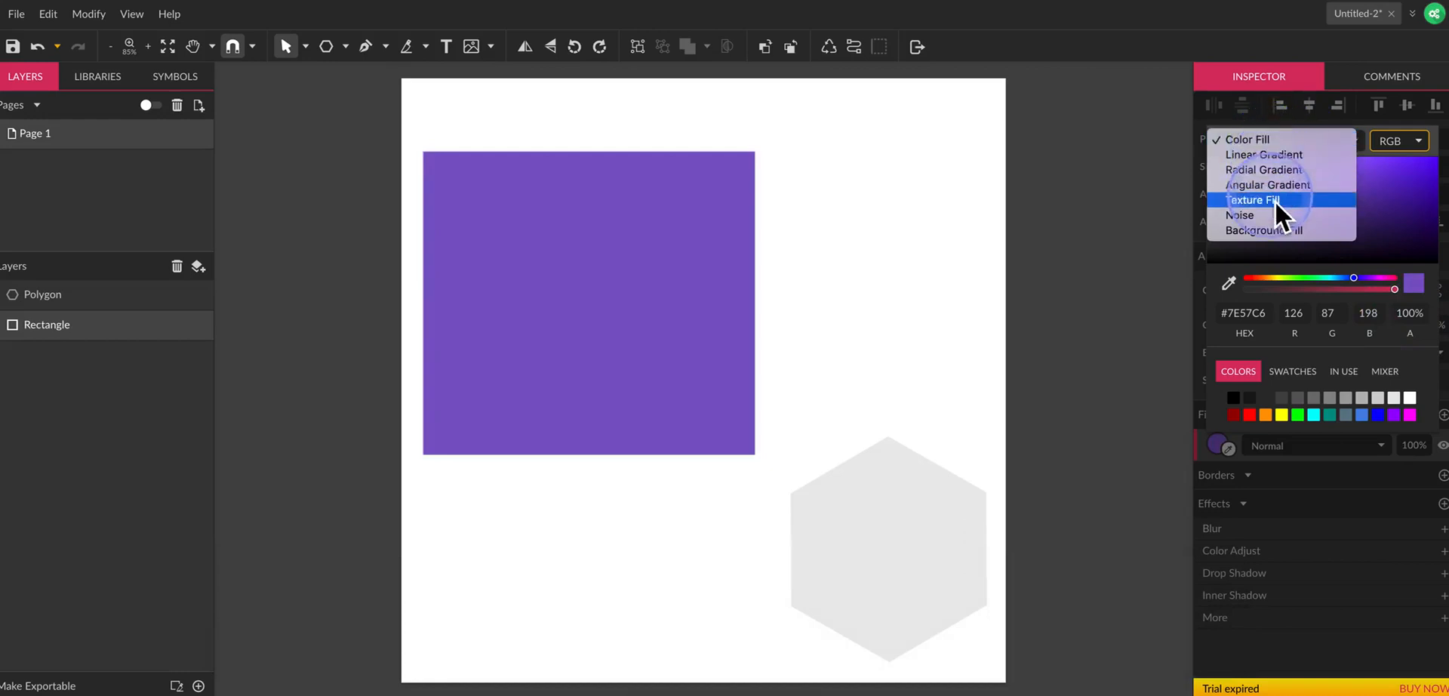
{"action": "left_click", "coordinate": [1266, 156]}
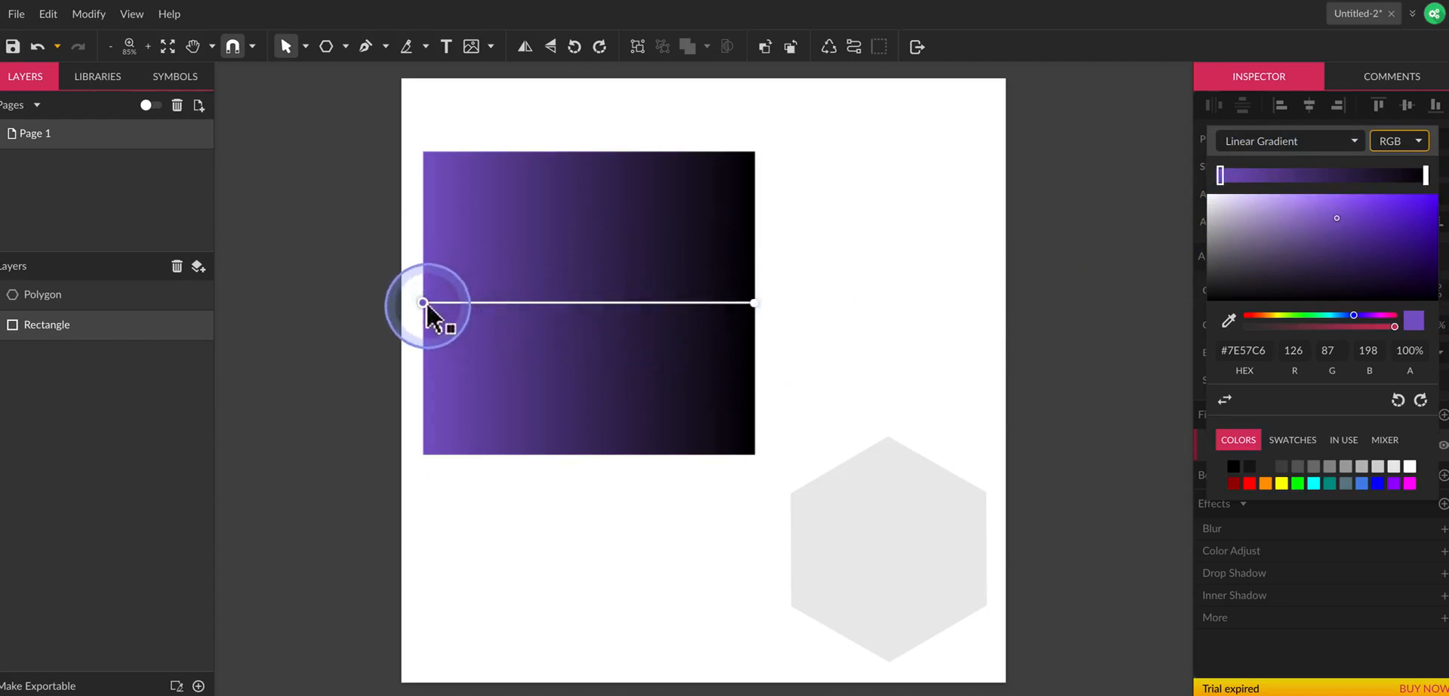
{"action": "left_click_drag", "start_coordinate": [427, 307], "coordinate": [599, 440]}
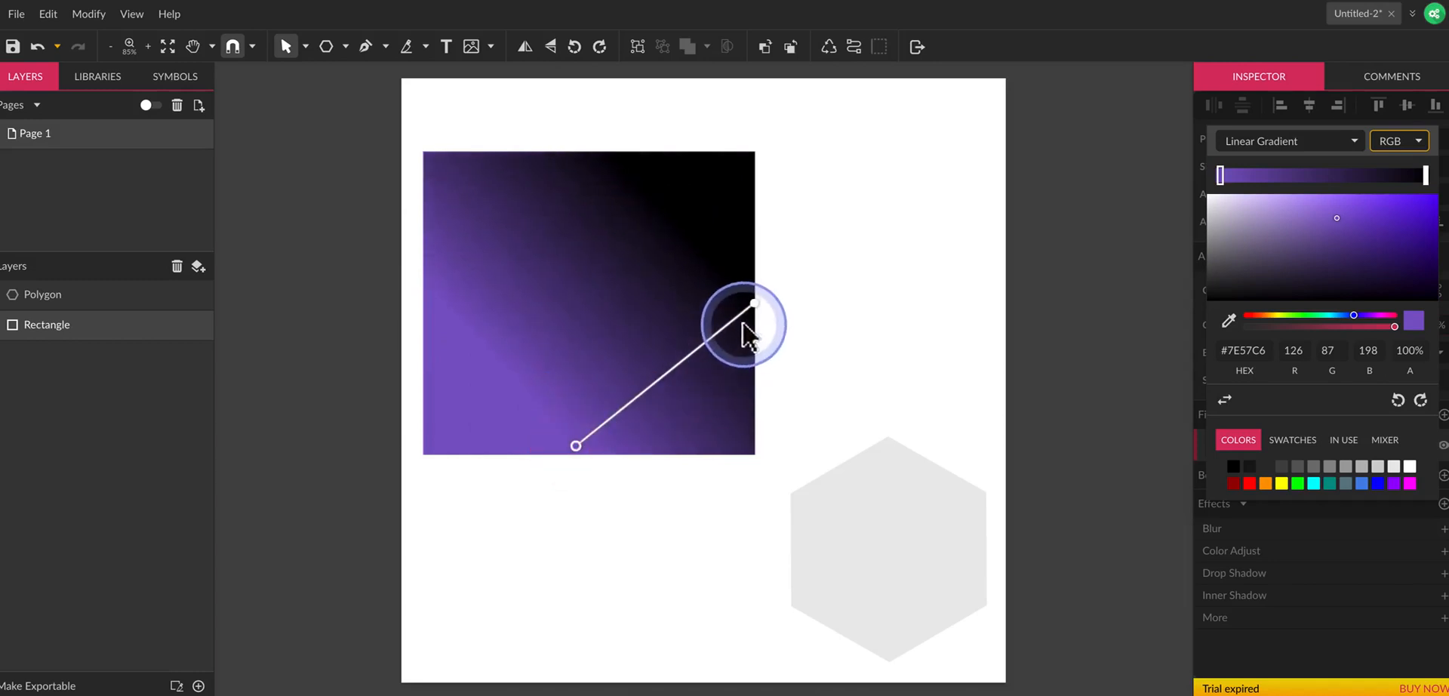
Run the rectangle's gradient vertically, with the black end point at the upper edge's middle and the purple start point below the rectangle.
{"action": "left_click_drag", "start_coordinate": [755, 303], "coordinate": [593, 162]}
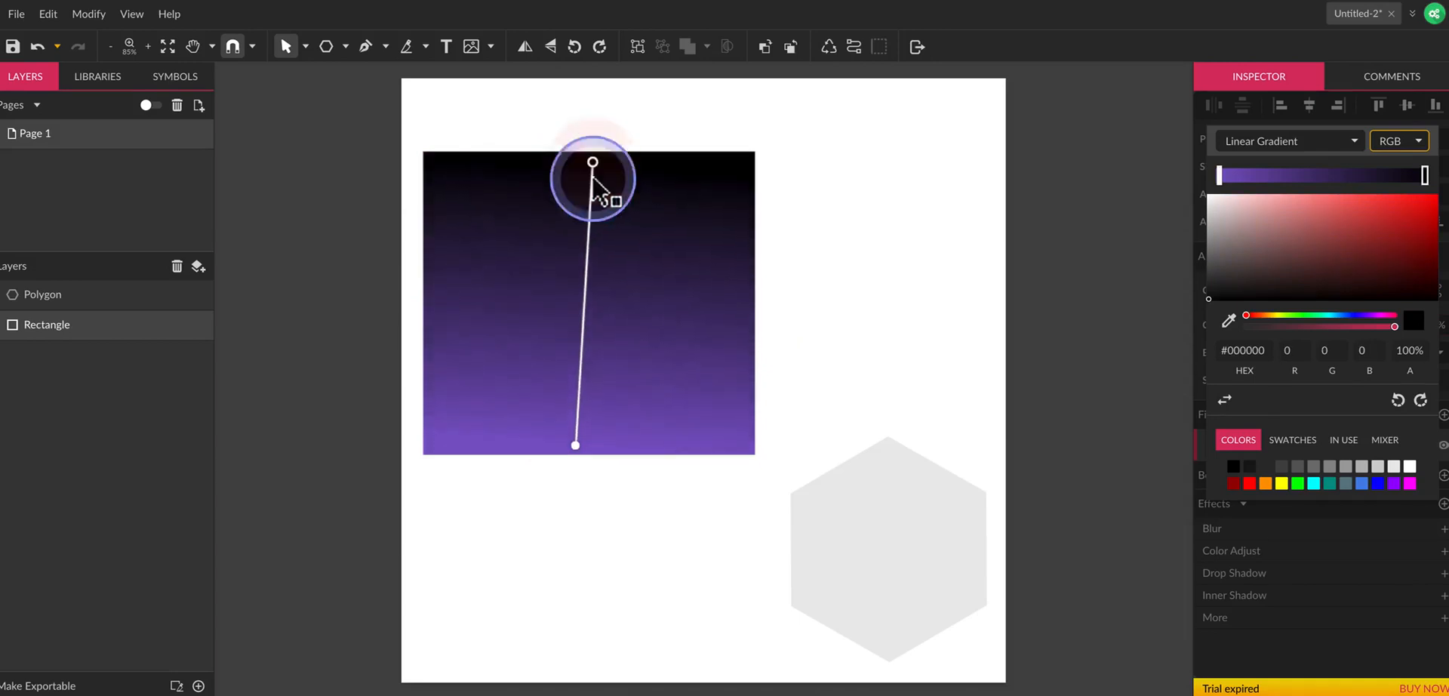
{"action": "left_click", "coordinate": [578, 450]}
{"action": "left_click_drag", "start_coordinate": [578, 451], "coordinate": [592, 588]}
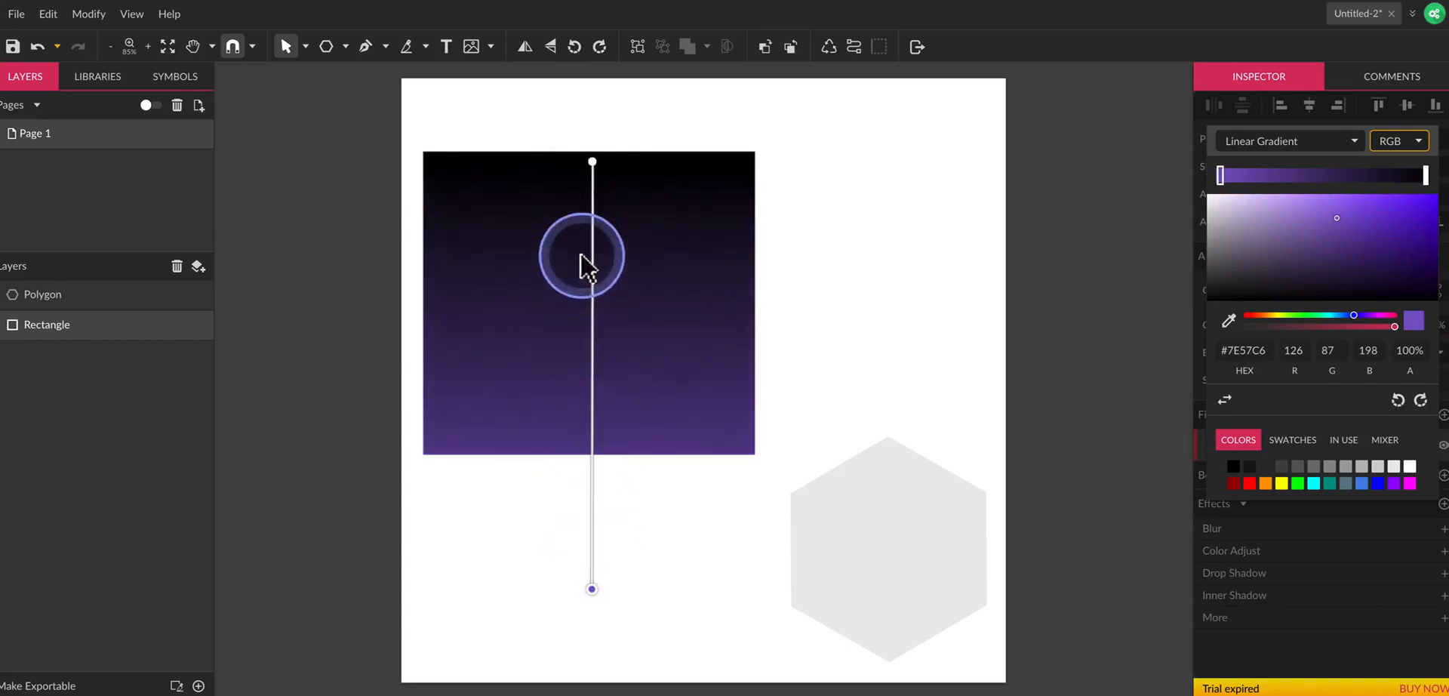
Add a near-black stop beside the gradient's black end point and move it down the line into the rectangle.
{"action": "left_click", "coordinate": [595, 148]}
{"action": "left_click_drag", "start_coordinate": [596, 143], "coordinate": [620, 99]}
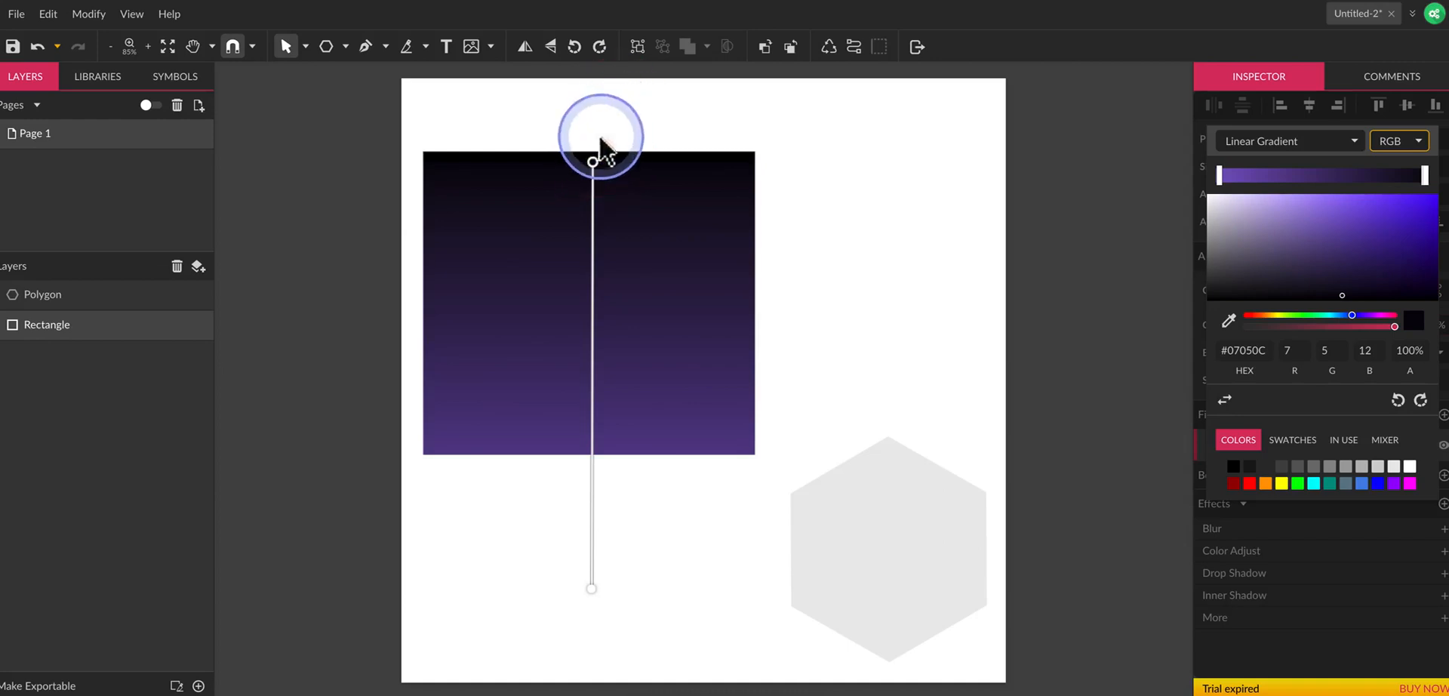
{"action": "left_click_drag", "start_coordinate": [593, 162], "coordinate": [652, 115]}
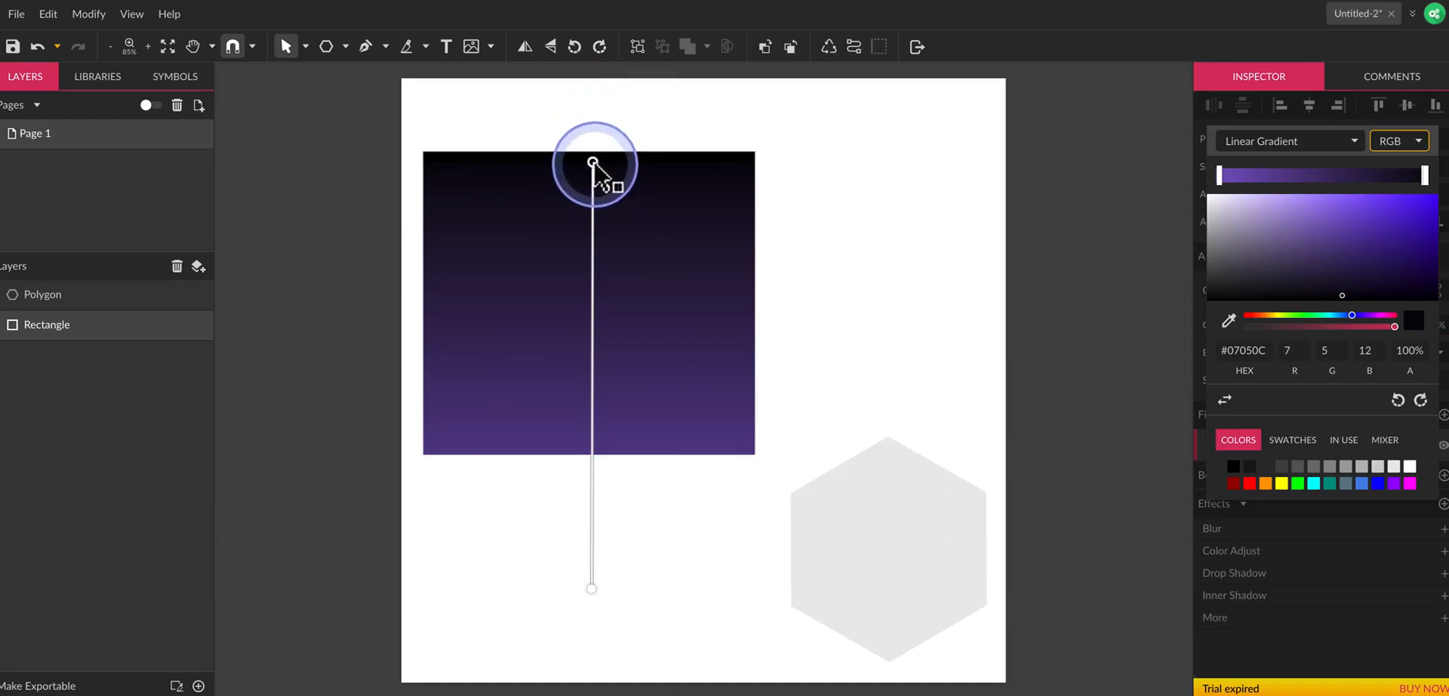
{"action": "mouse_move", "coordinate": [593, 162]}
{"action": "left_mouse_down"}
{"action": "mouse_move", "coordinate": [602, 257]}
{"action": "mouse_move", "coordinate": [511, 253]}
{"action": "mouse_move", "coordinate": [563, 259]}
{"action": "left_mouse_up"}
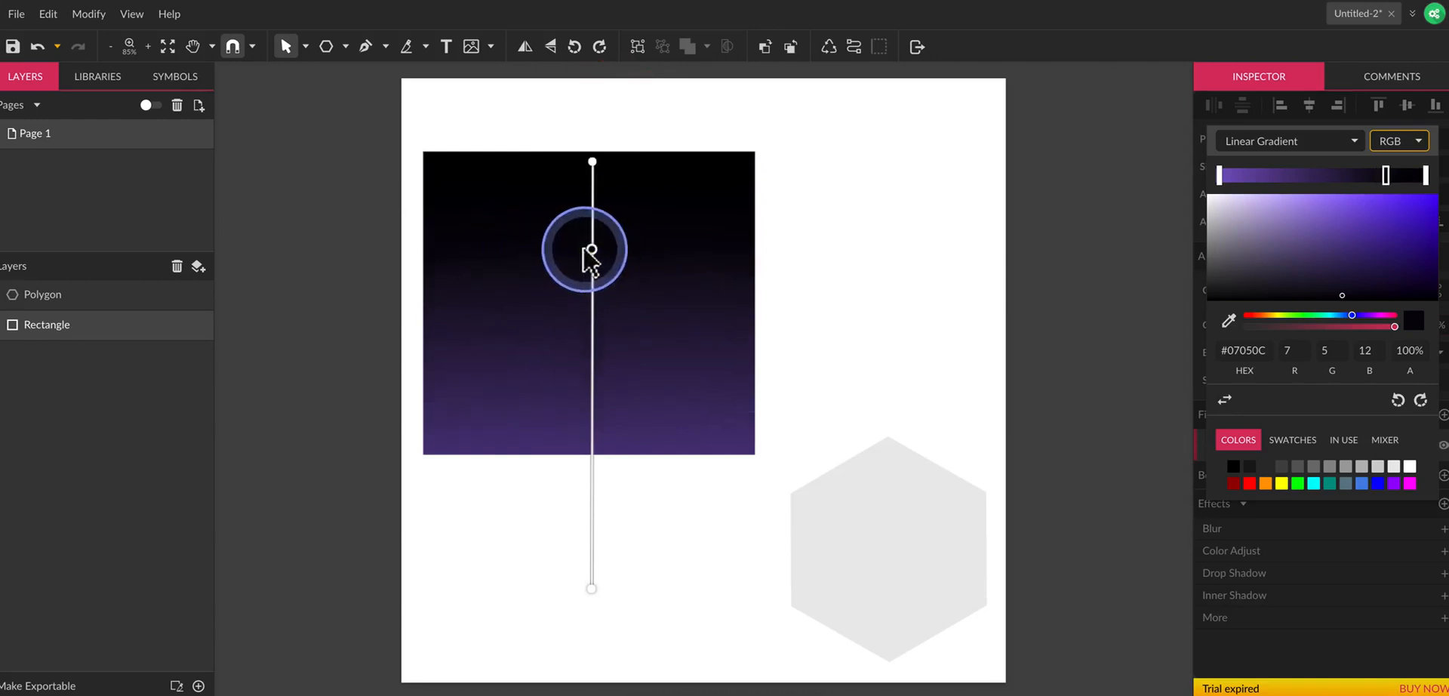
Undo the last gradient edits and reselect the rectangle.
{"action": "key", "text": "super+z"}
{"action": "key", "text": "super+z"}
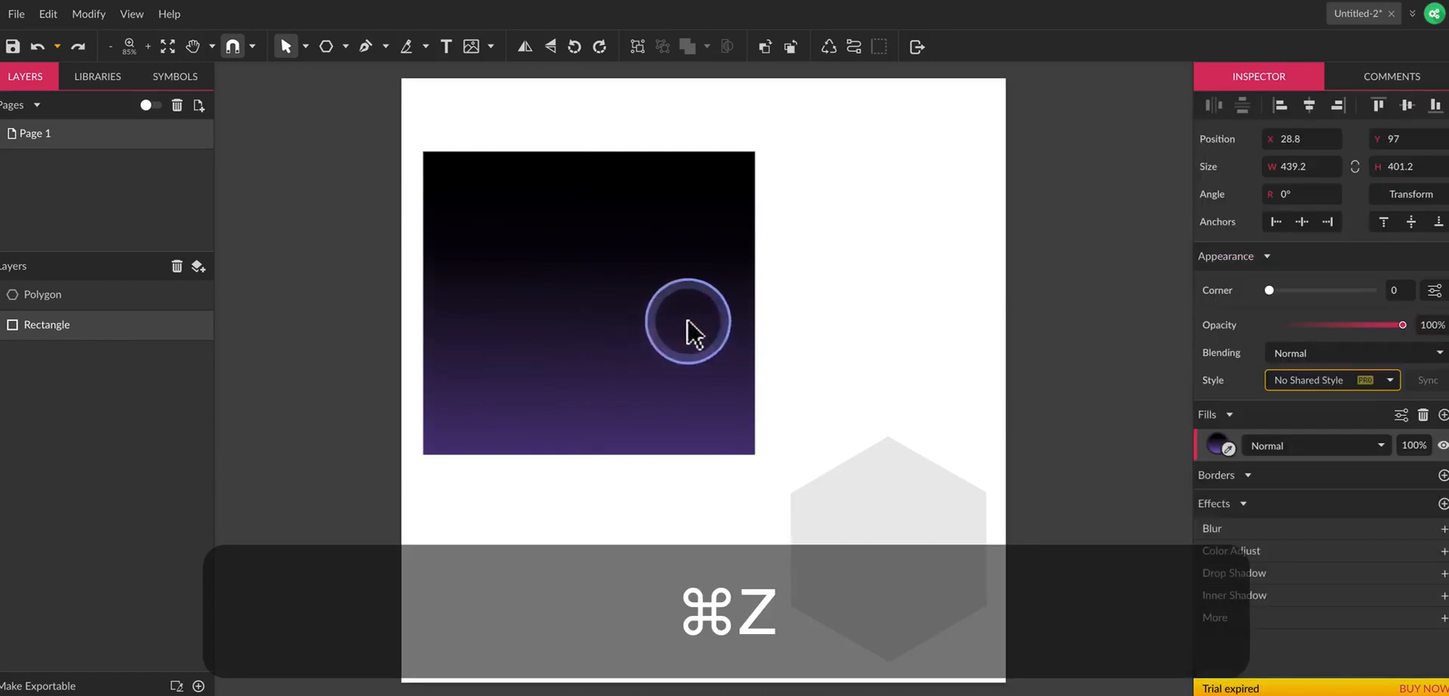
{"action": "left_click", "coordinate": [792, 272]}
{"action": "left_click", "coordinate": [701, 333]}
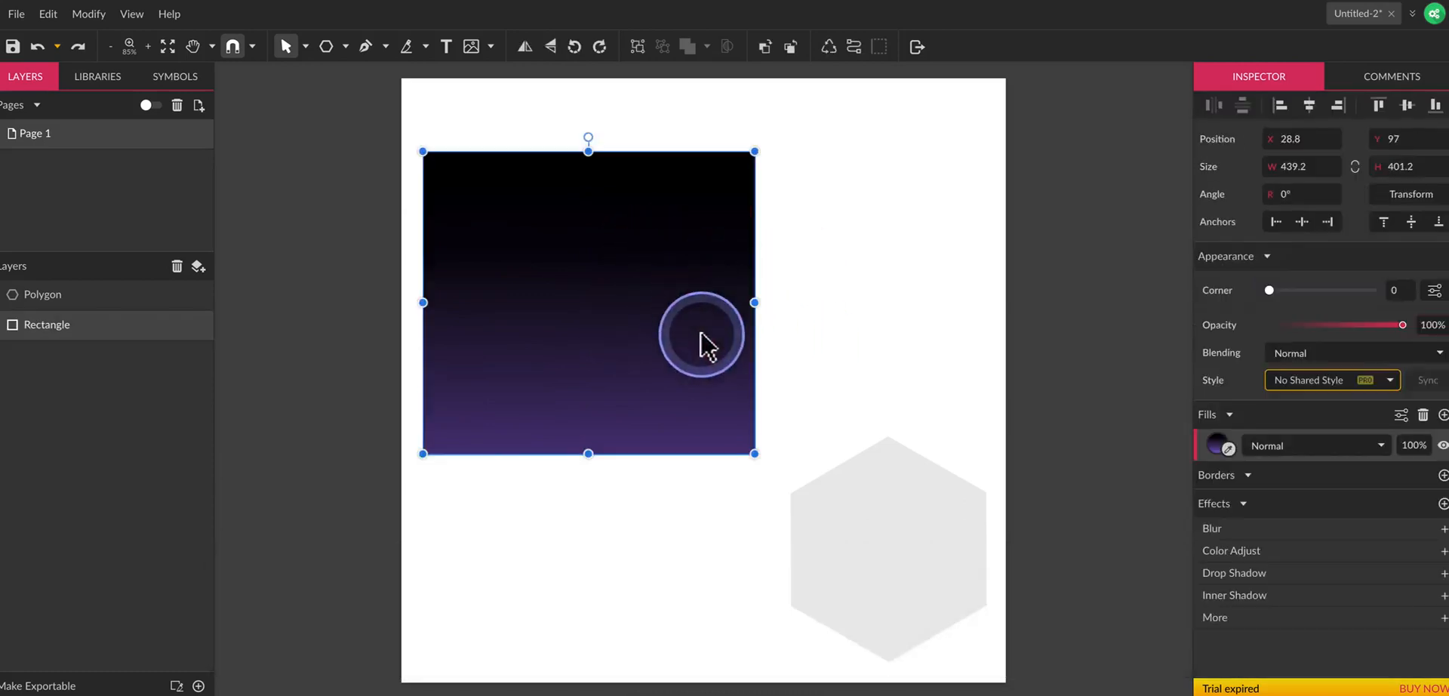
Reopen the rectangle's fill and run the gradient across it, from purple near the left edge to black near the right edge.
{"action": "left_click", "coordinate": [1225, 449]}
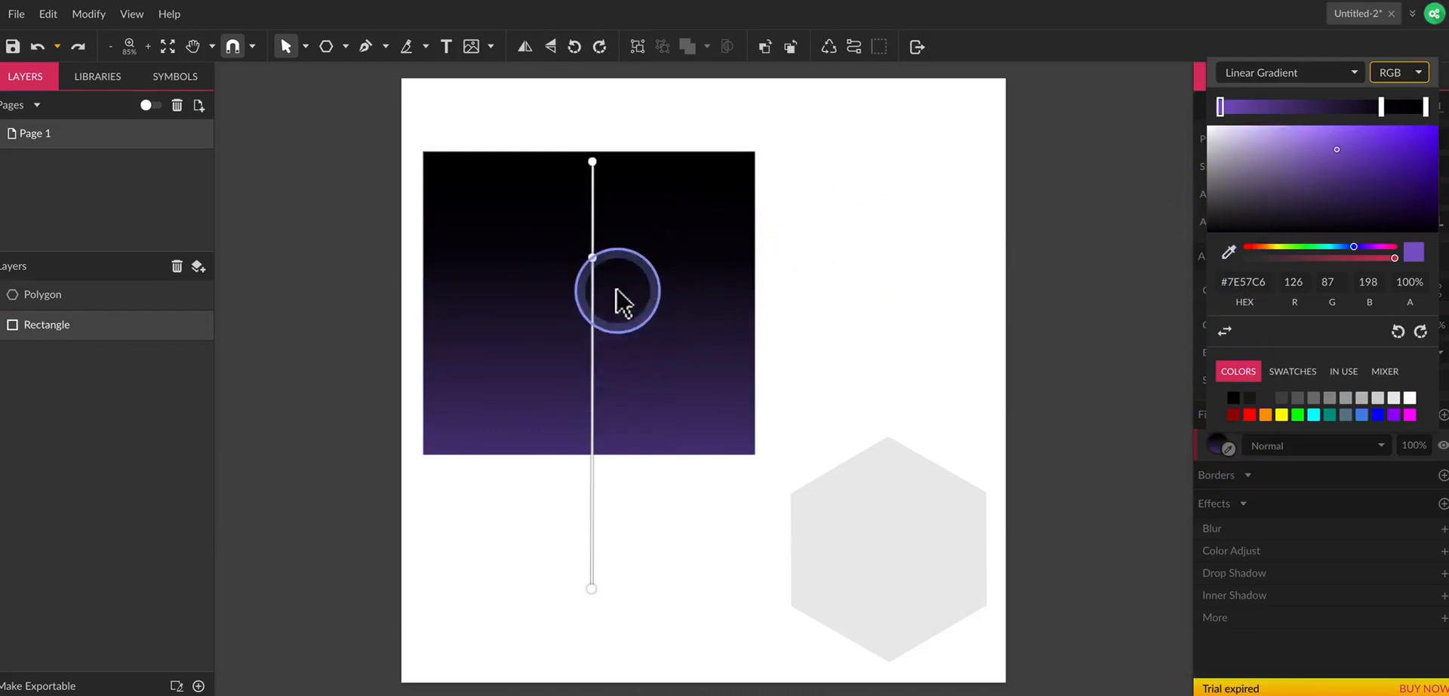
{"action": "left_click_drag", "start_coordinate": [592, 589], "coordinate": [527, 358]}
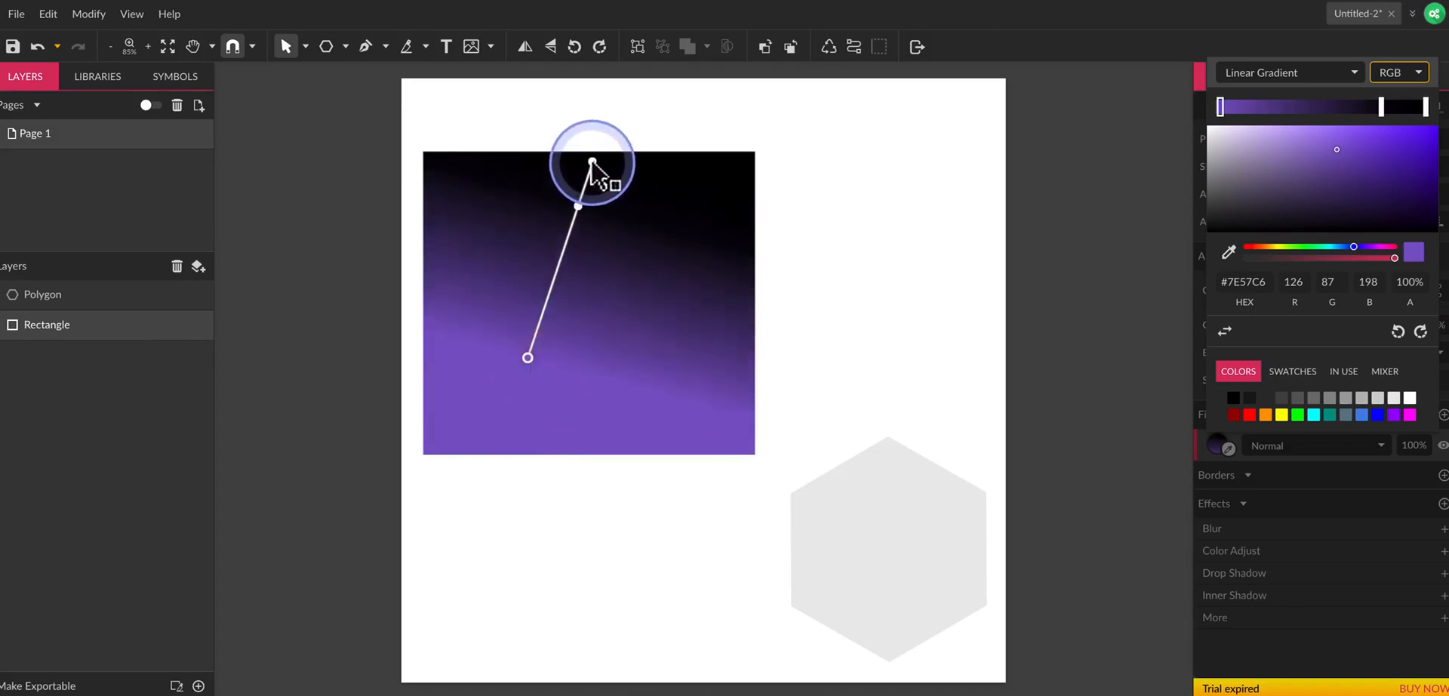
{"action": "left_click_drag", "start_coordinate": [592, 162], "coordinate": [720, 310]}
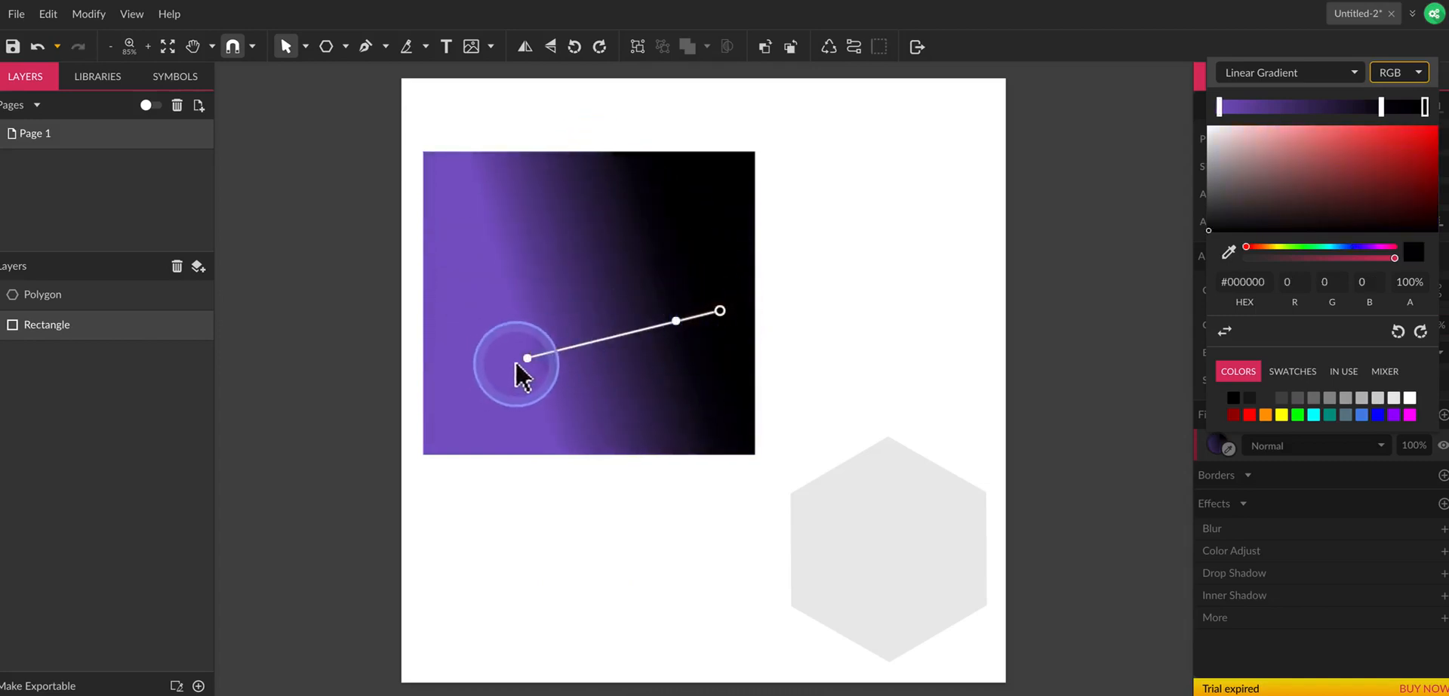
{"action": "left_click_drag", "start_coordinate": [528, 359], "coordinate": [451, 278]}
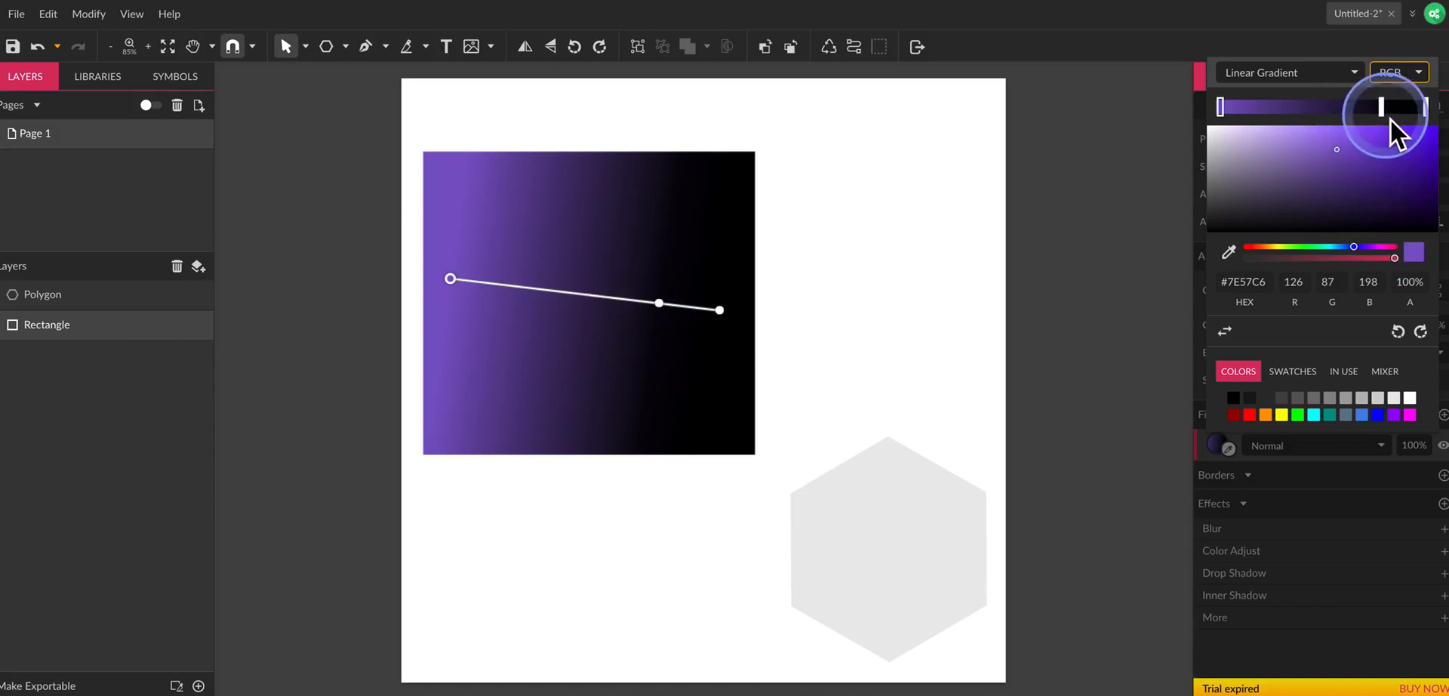
Move the near-black intermediate stop to the middle of the gradient, and remove it.
{"action": "left_click_drag", "start_coordinate": [1345, 114], "coordinate": [1325, 113]}
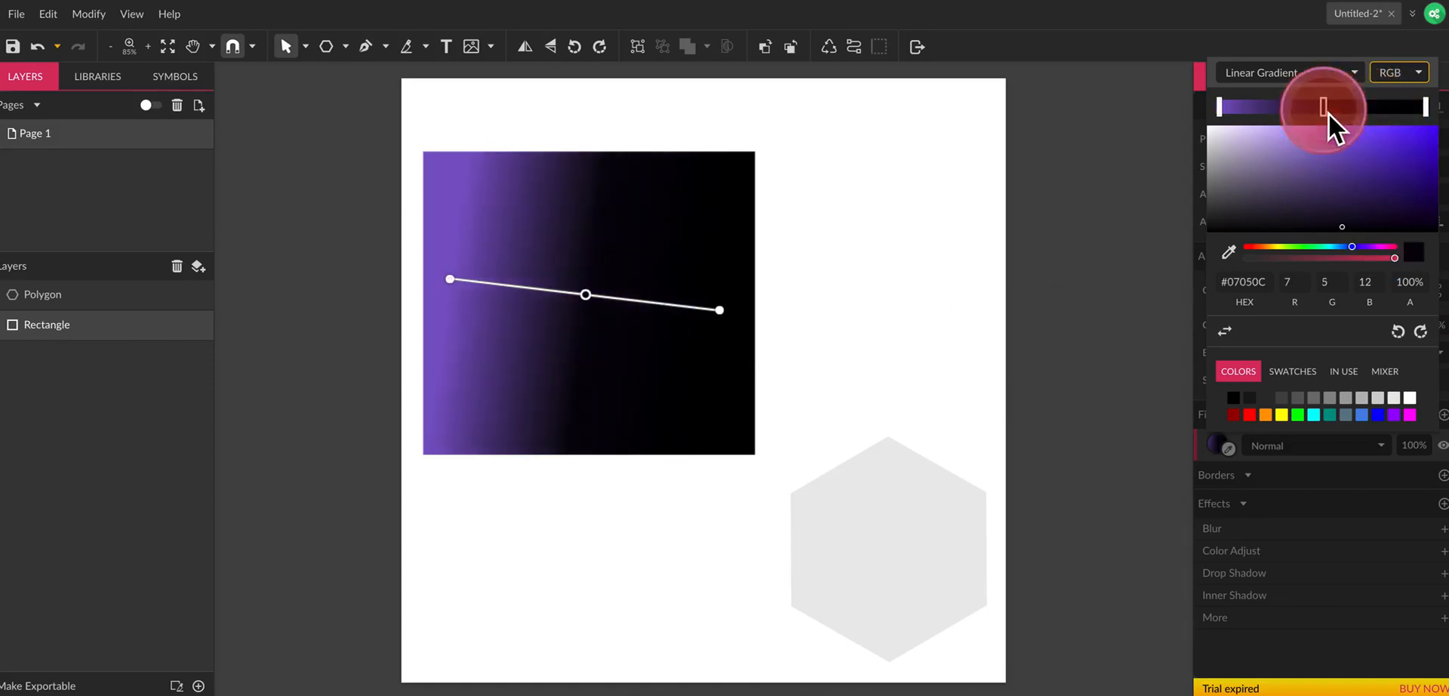
{"action": "mouse_move", "coordinate": [1220, 109]}
{"action": "left_mouse_down"}
{"action": "mouse_move", "coordinate": [1296, 110]}
{"action": "mouse_move", "coordinate": [1219, 113]}
{"action": "left_mouse_up"}
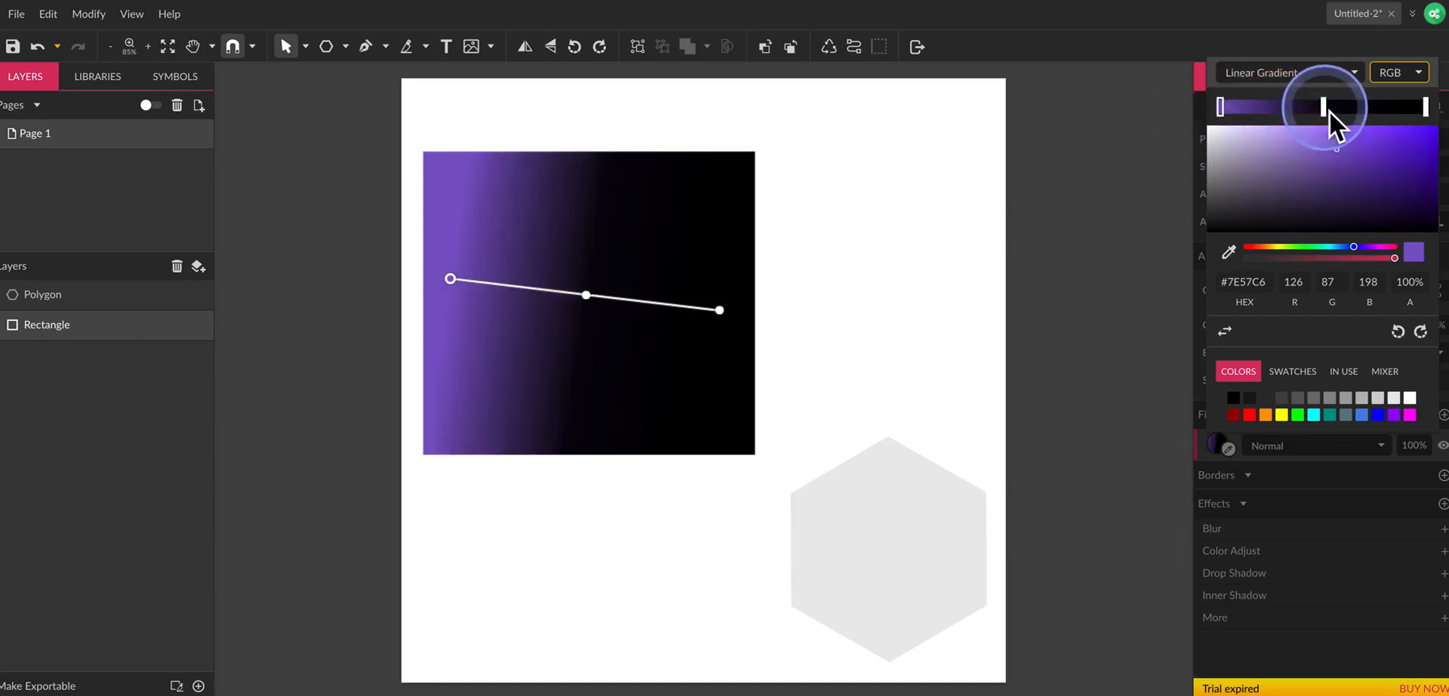
{"action": "left_click_drag", "start_coordinate": [1325, 110], "coordinate": [1301, 87]}
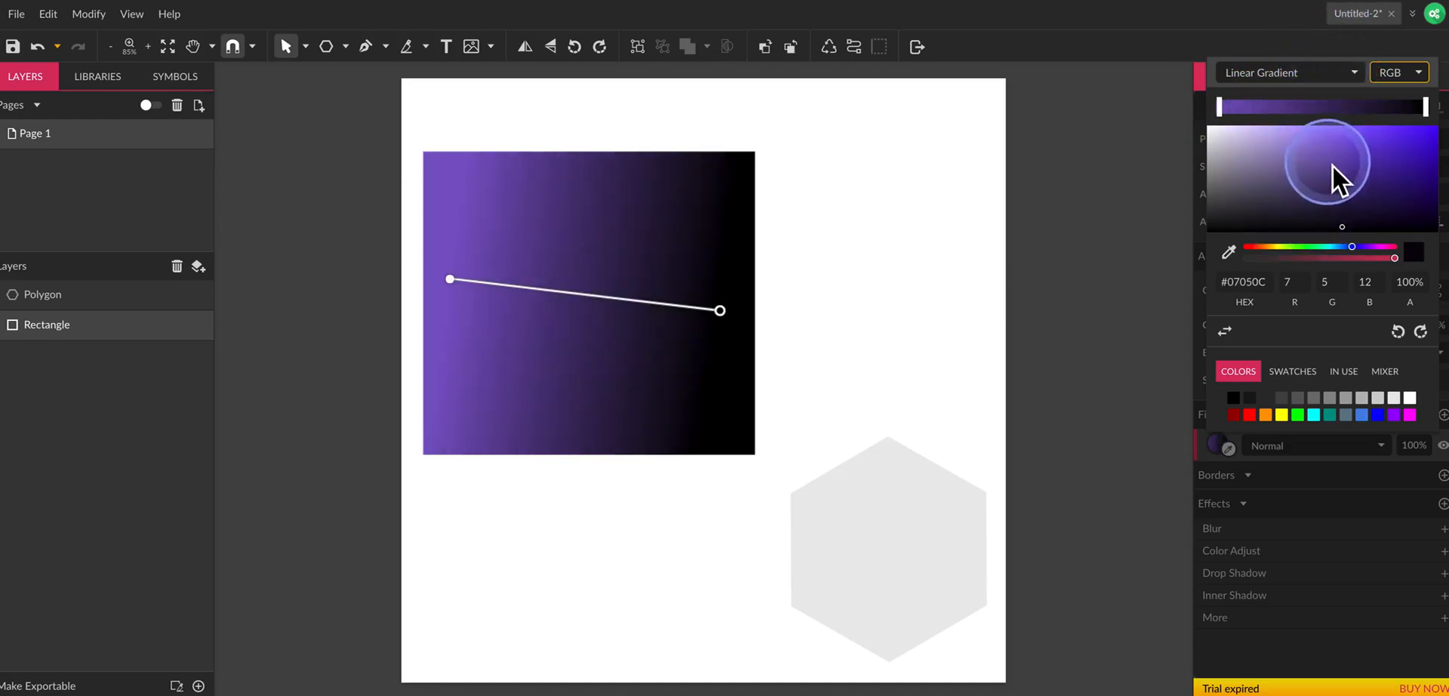
Move the purple start stop slightly inward and recolour it to the blue #1C72CE.
{"action": "left_click_drag", "start_coordinate": [1224, 112], "coordinate": [1254, 111]}
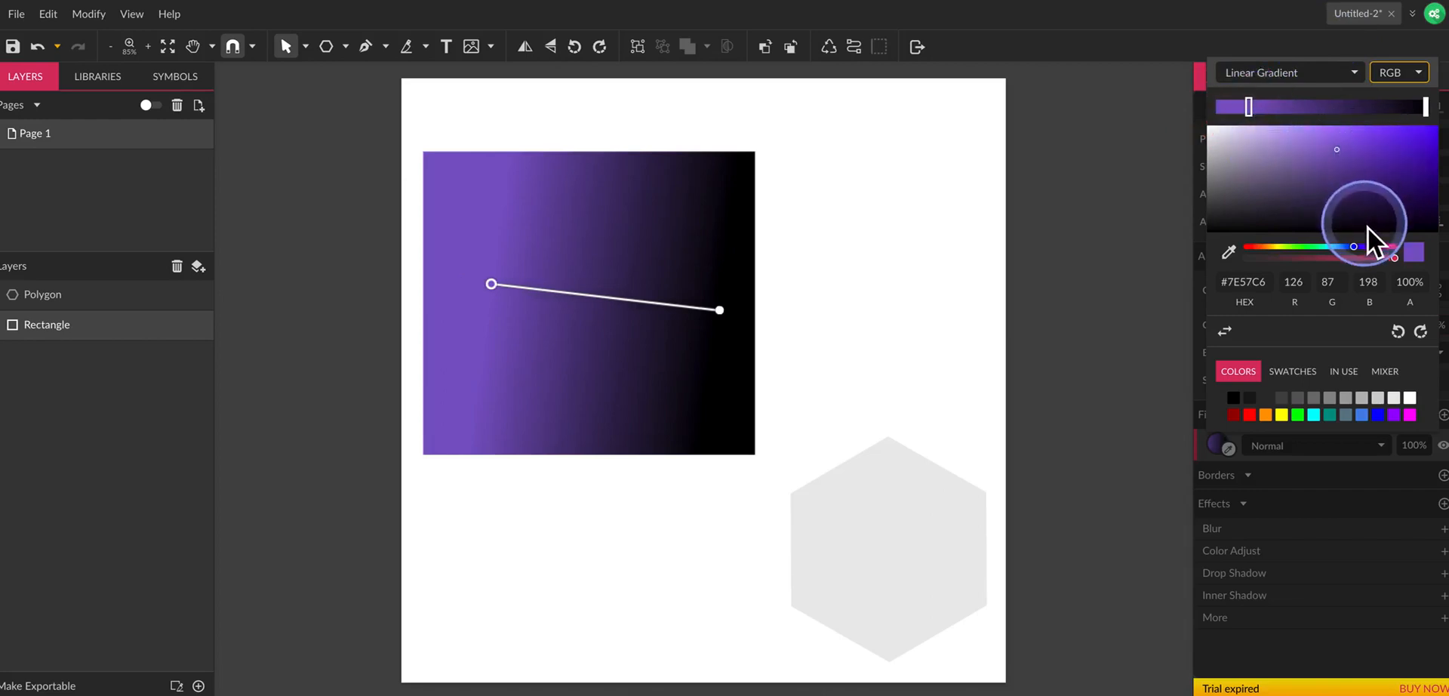
{"action": "left_click", "coordinate": [1339, 247]}
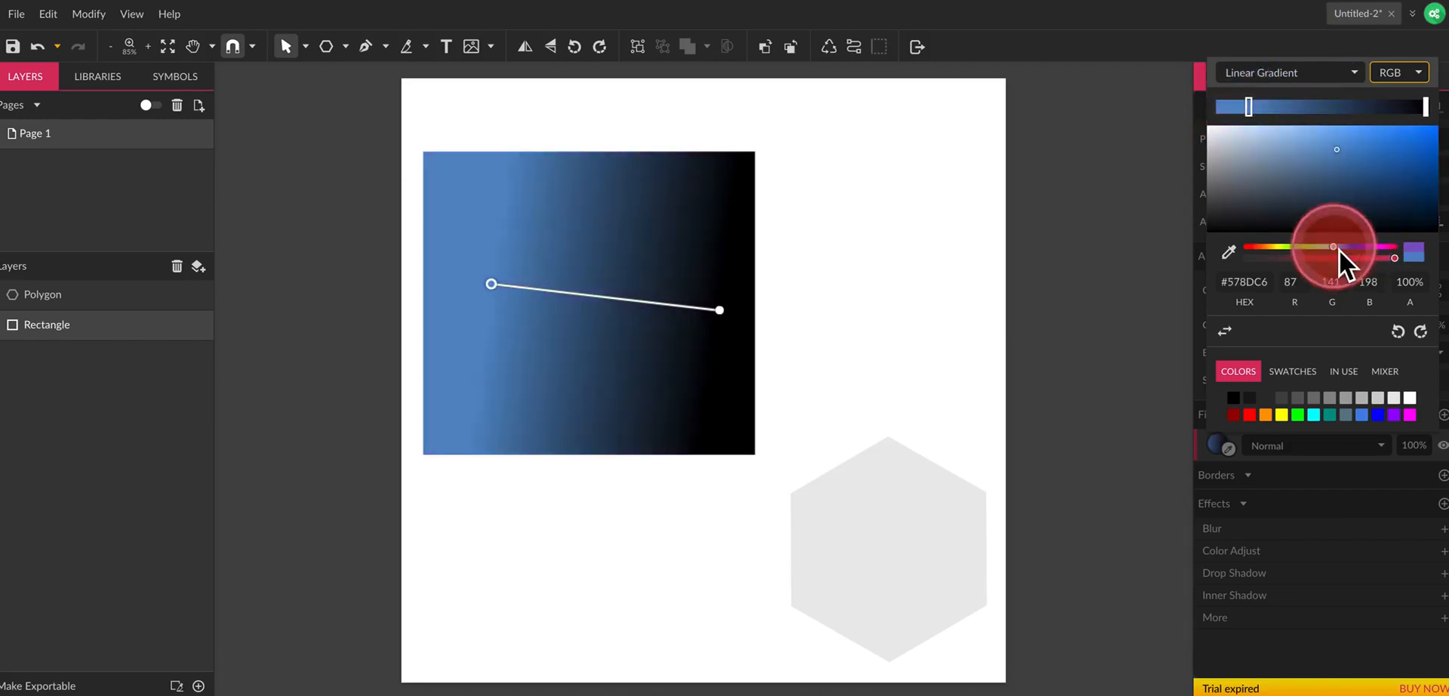
{"action": "left_click_drag", "start_coordinate": [1371, 162], "coordinate": [1408, 147]}
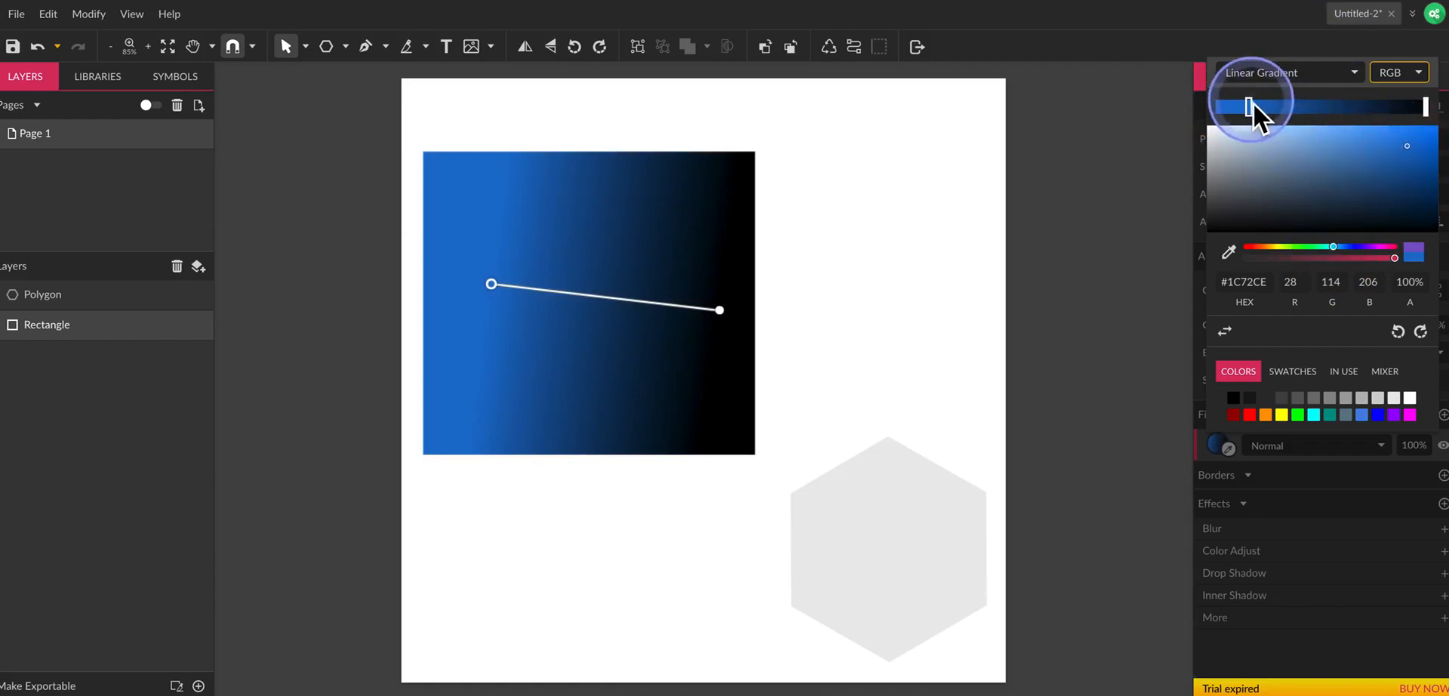
Try narrowing the transition between the blue and black stops, and place both stops at the ends of the gradient.
{"action": "left_click_drag", "start_coordinate": [1251, 104], "coordinate": [1307, 106]}
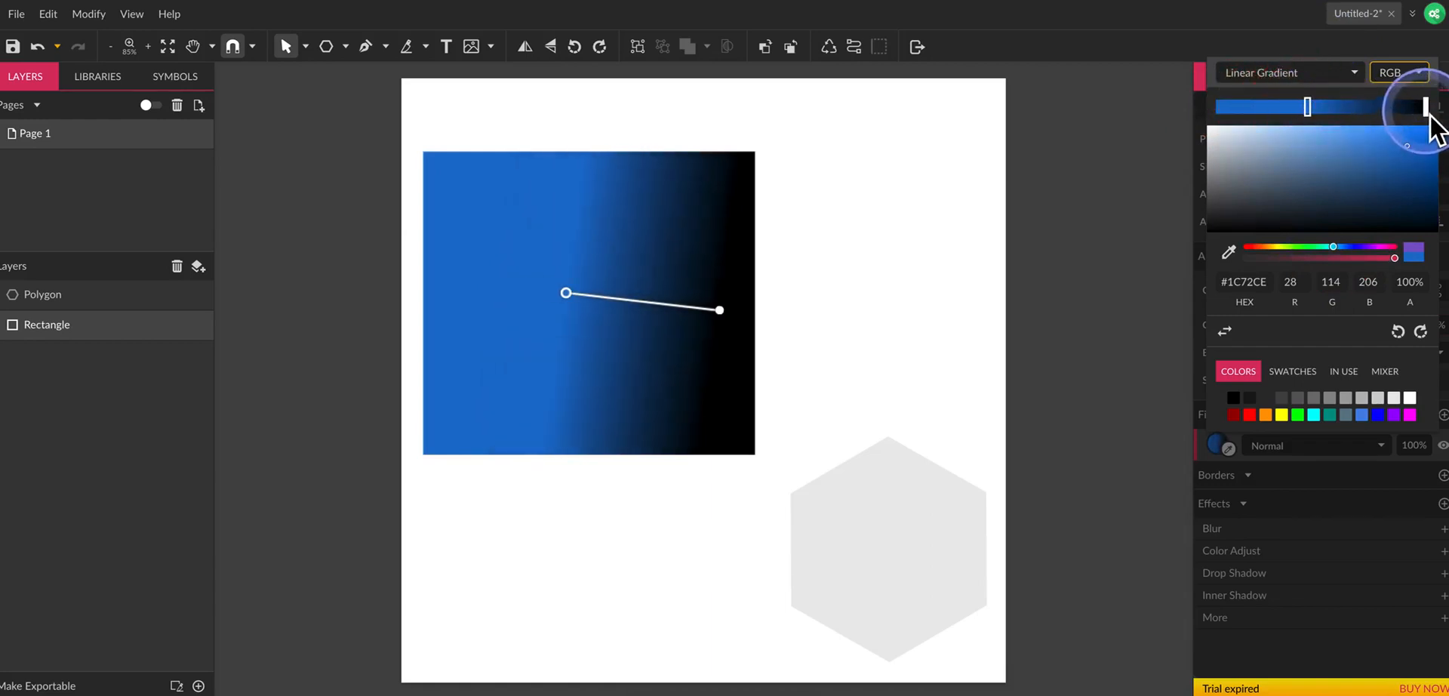
{"action": "left_click_drag", "start_coordinate": [1425, 106], "coordinate": [1357, 107]}
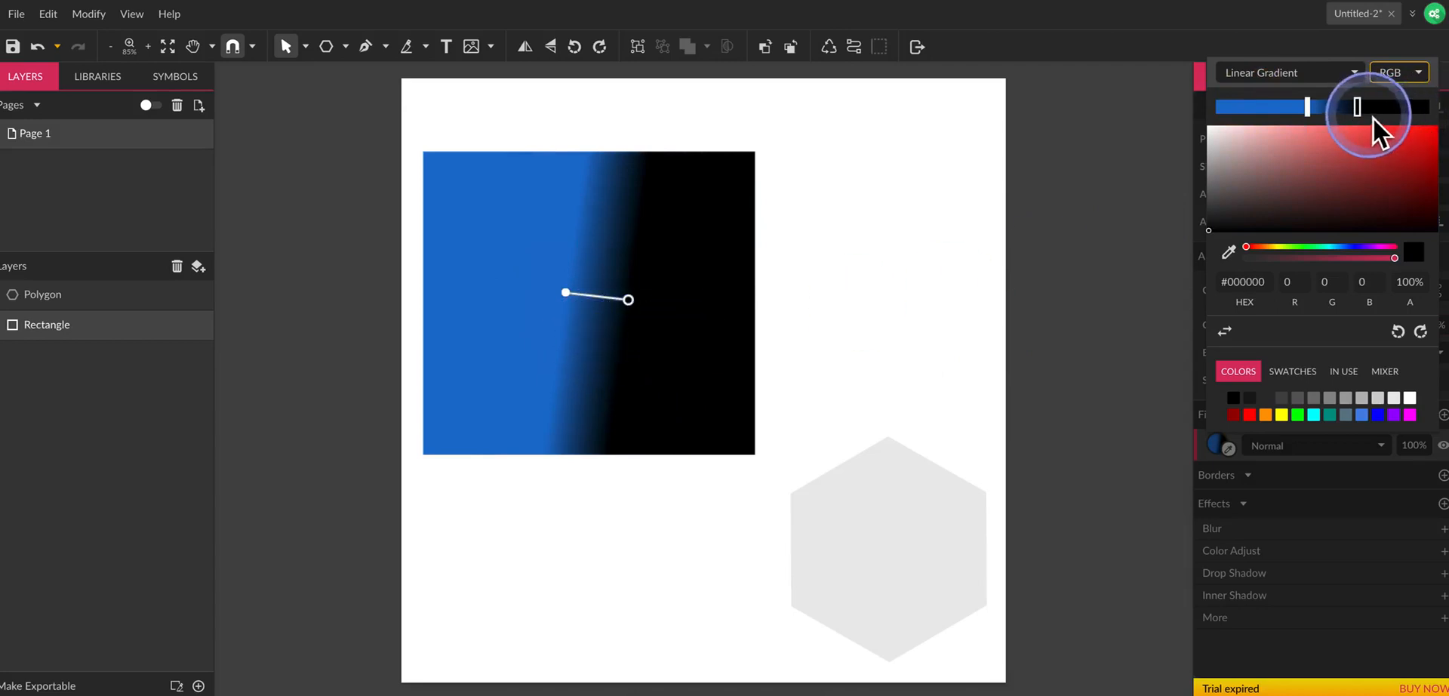
{"action": "left_click_drag", "start_coordinate": [1377, 123], "coordinate": [1424, 110]}
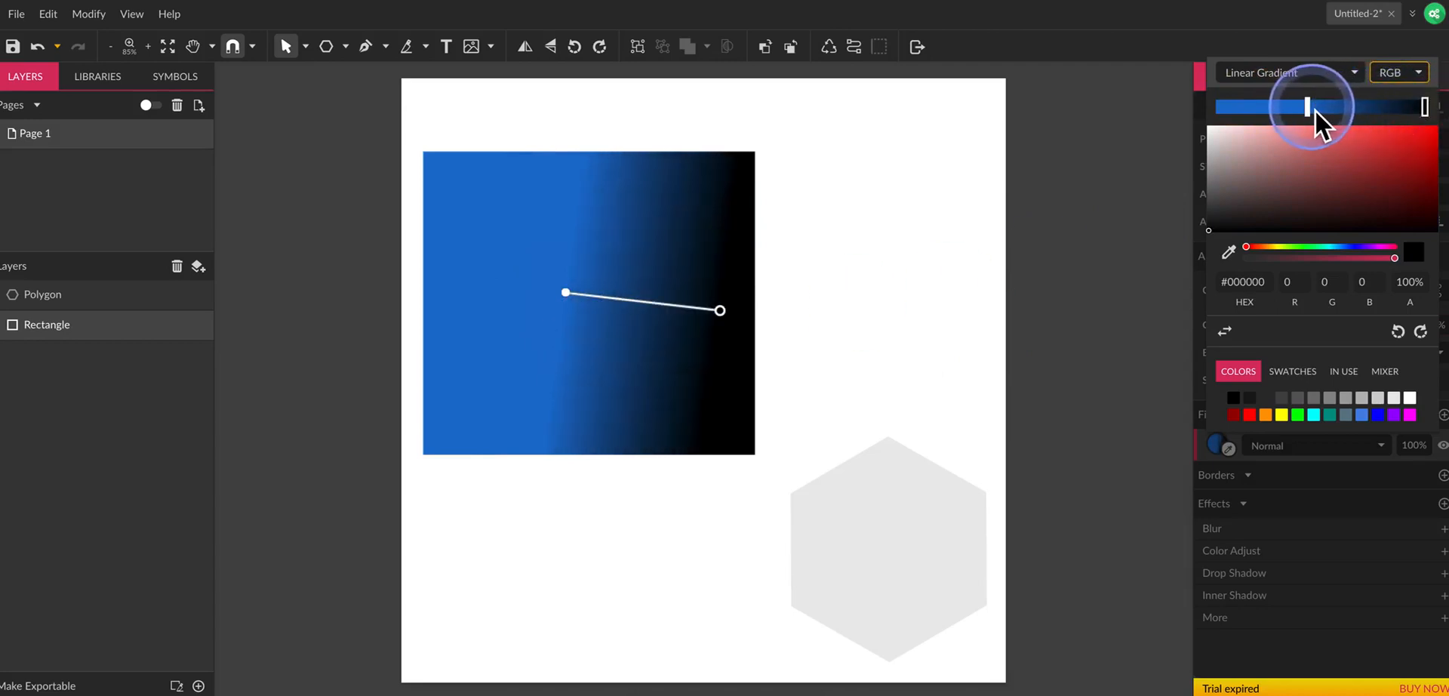
{"action": "left_click_drag", "start_coordinate": [1309, 108], "coordinate": [1225, 108]}
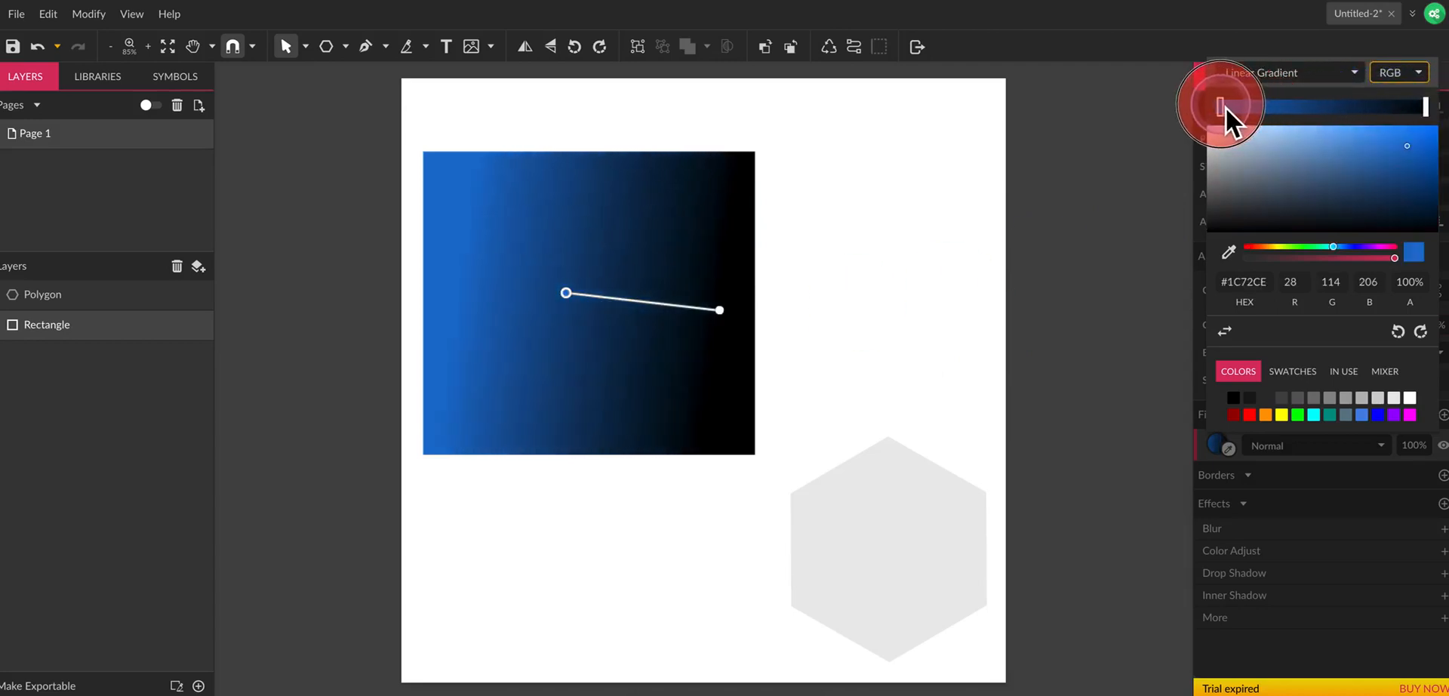
Add a stop just past the middle of the gradient and colour it green #1BAC6B.
{"action": "left_click", "coordinate": [1298, 110]}
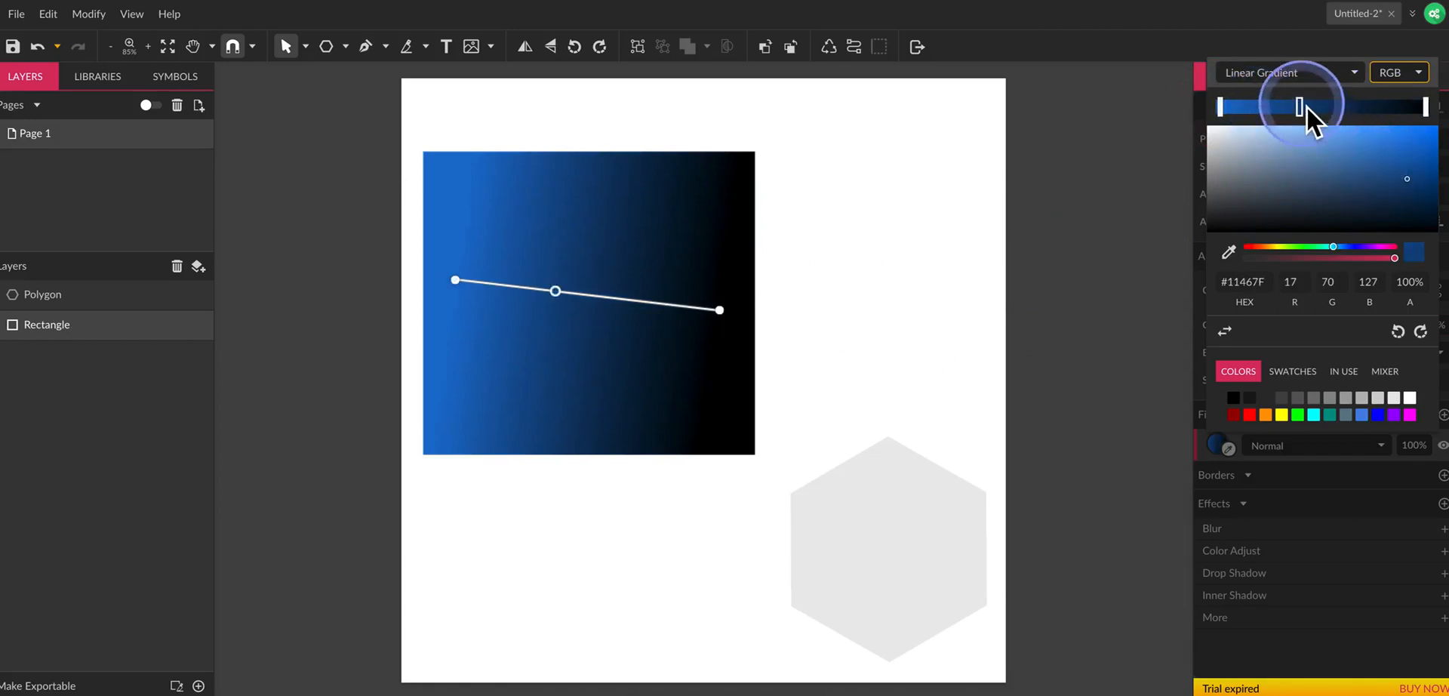
{"action": "left_click_drag", "start_coordinate": [1305, 107], "coordinate": [1320, 108]}
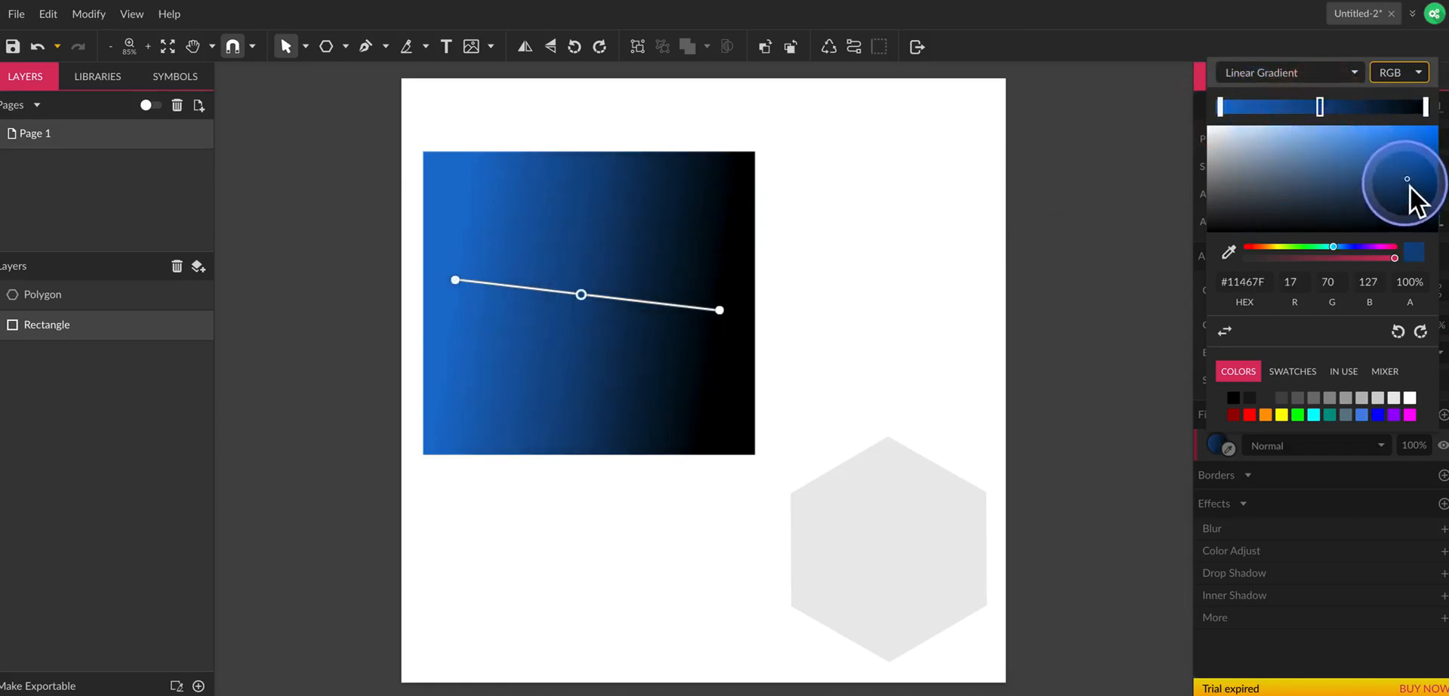
{"action": "left_click", "coordinate": [1309, 247]}
{"action": "left_click", "coordinate": [1404, 170]}
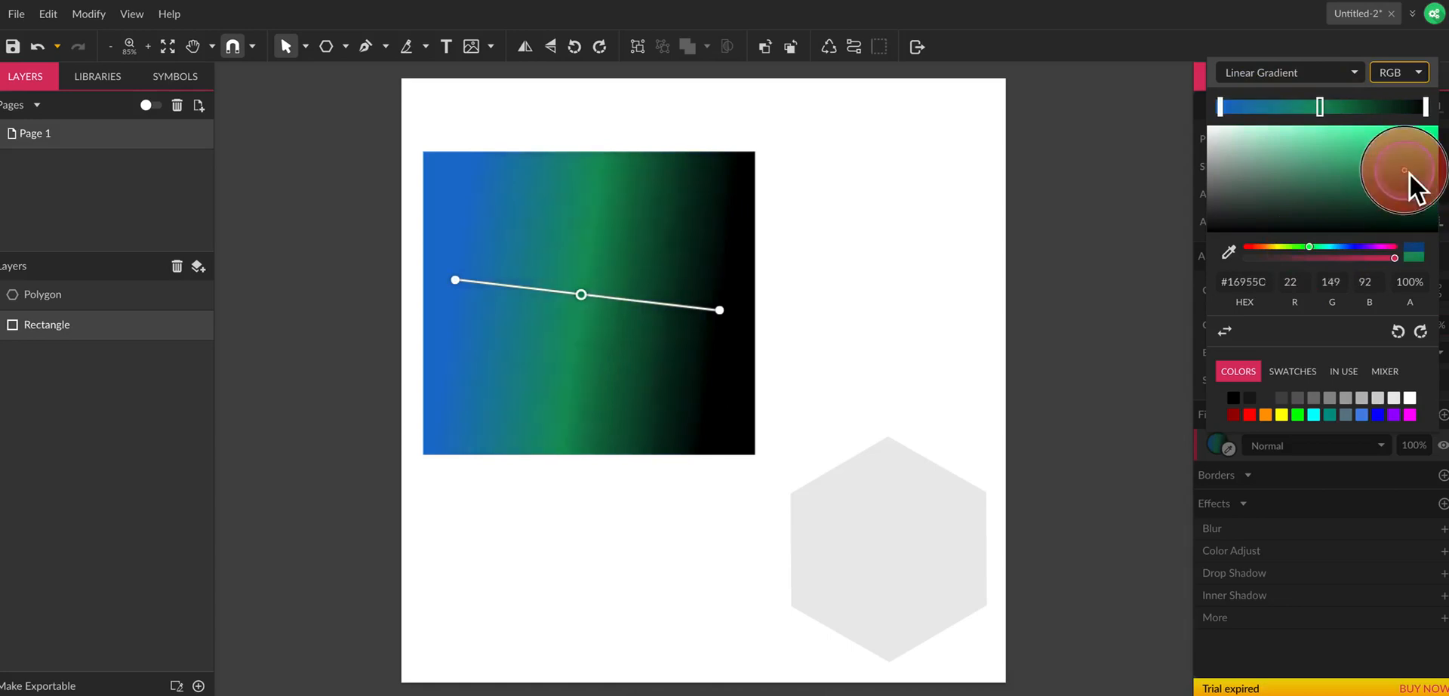
{"action": "left_click", "coordinate": [1404, 162]}
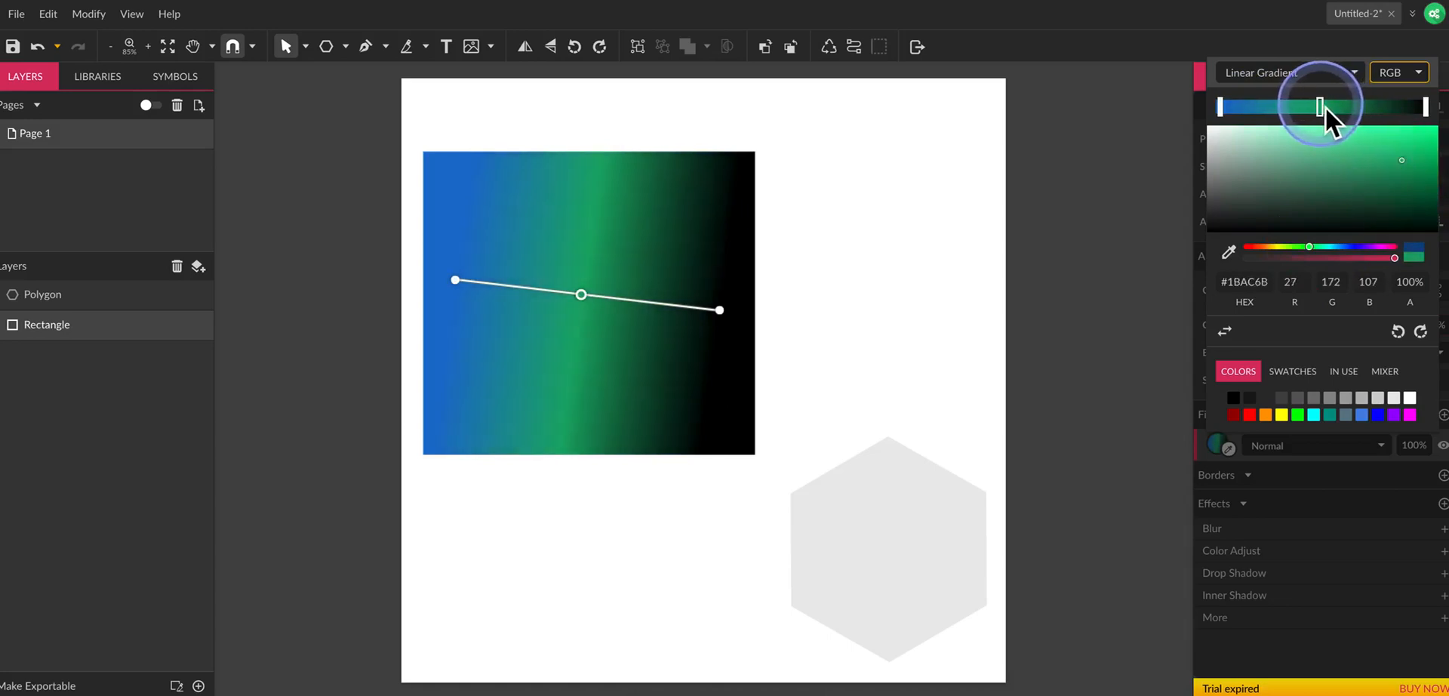
{"action": "left_click_drag", "start_coordinate": [1325, 108], "coordinate": [1333, 107]}
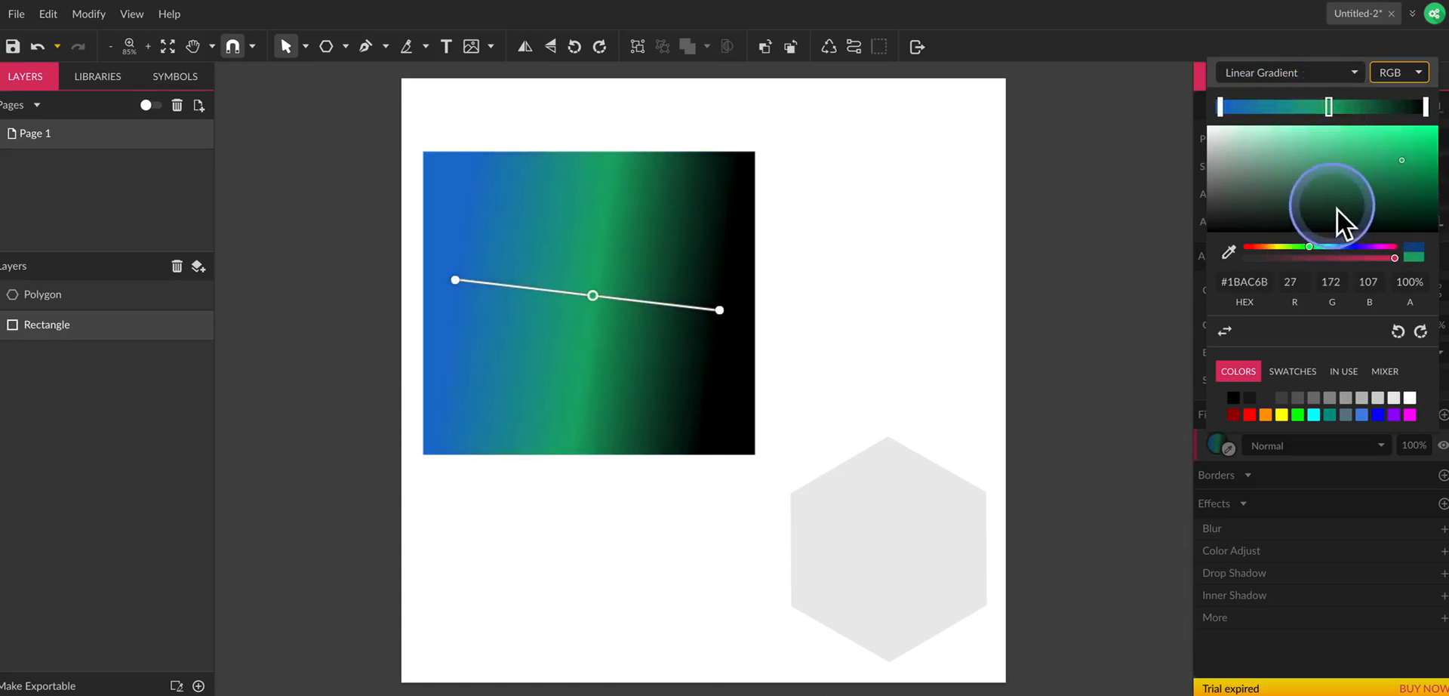
Switch the rectangle's fill to a Radial Gradient and pull its horizontal and vertical radius points slightly inward.
{"action": "left_click", "coordinate": [1278, 77]}
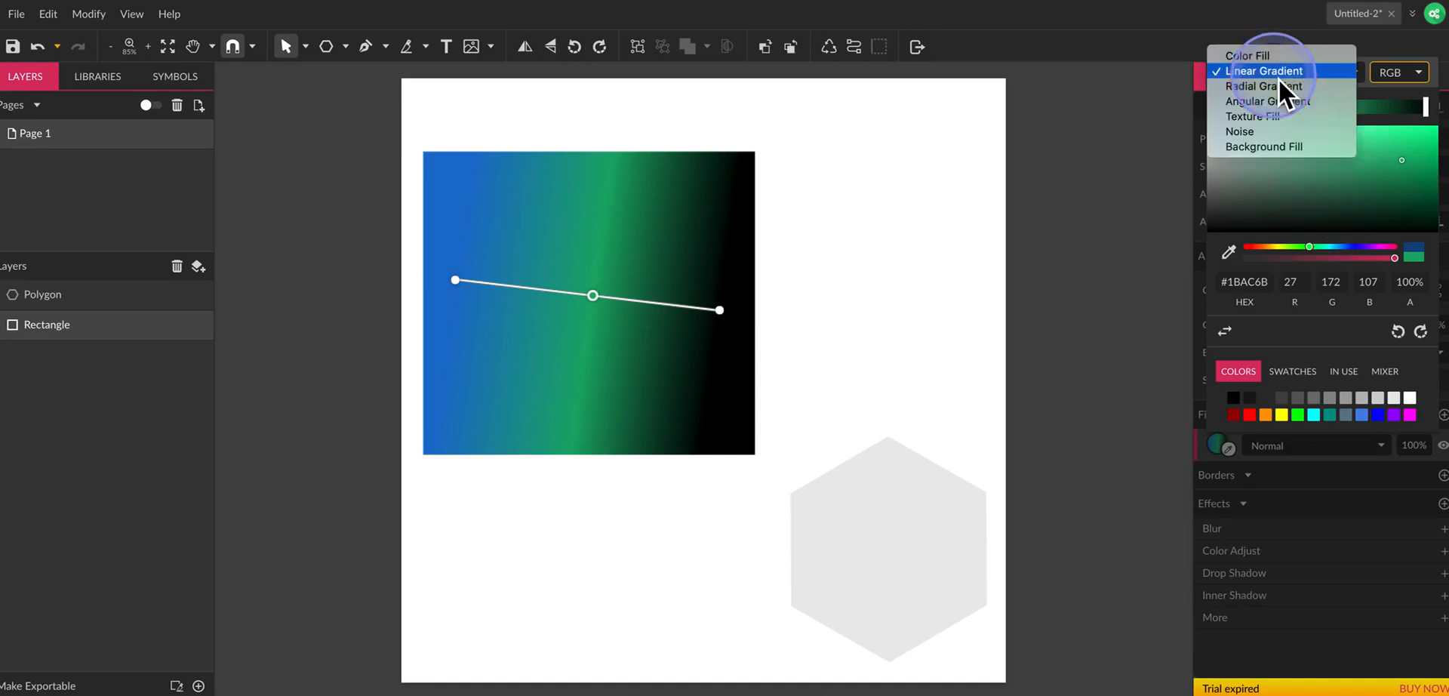
{"action": "left_click", "coordinate": [1287, 85]}
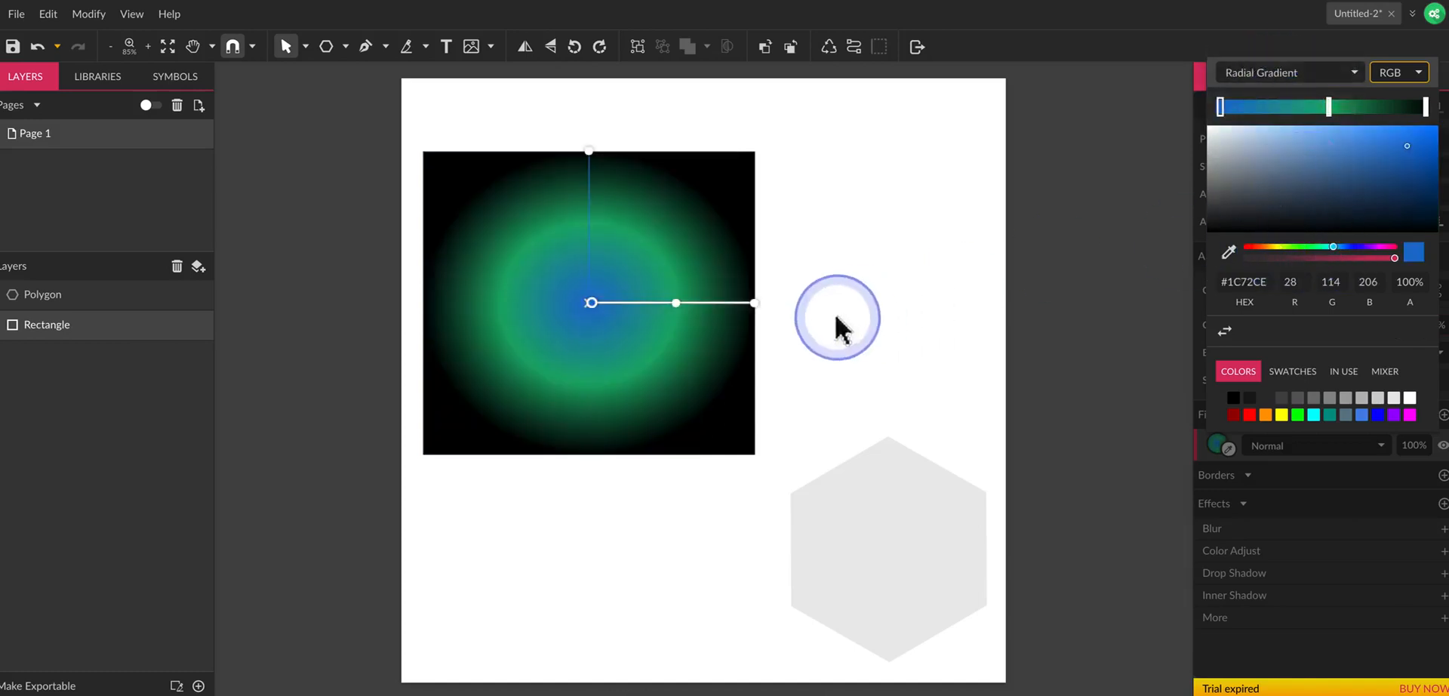
{"action": "mouse_move", "coordinate": [753, 305]}
{"action": "left_mouse_down"}
{"action": "mouse_move", "coordinate": [720, 395]}
{"action": "mouse_move", "coordinate": [704, 286]}
{"action": "mouse_move", "coordinate": [743, 302]}
{"action": "left_mouse_up"}
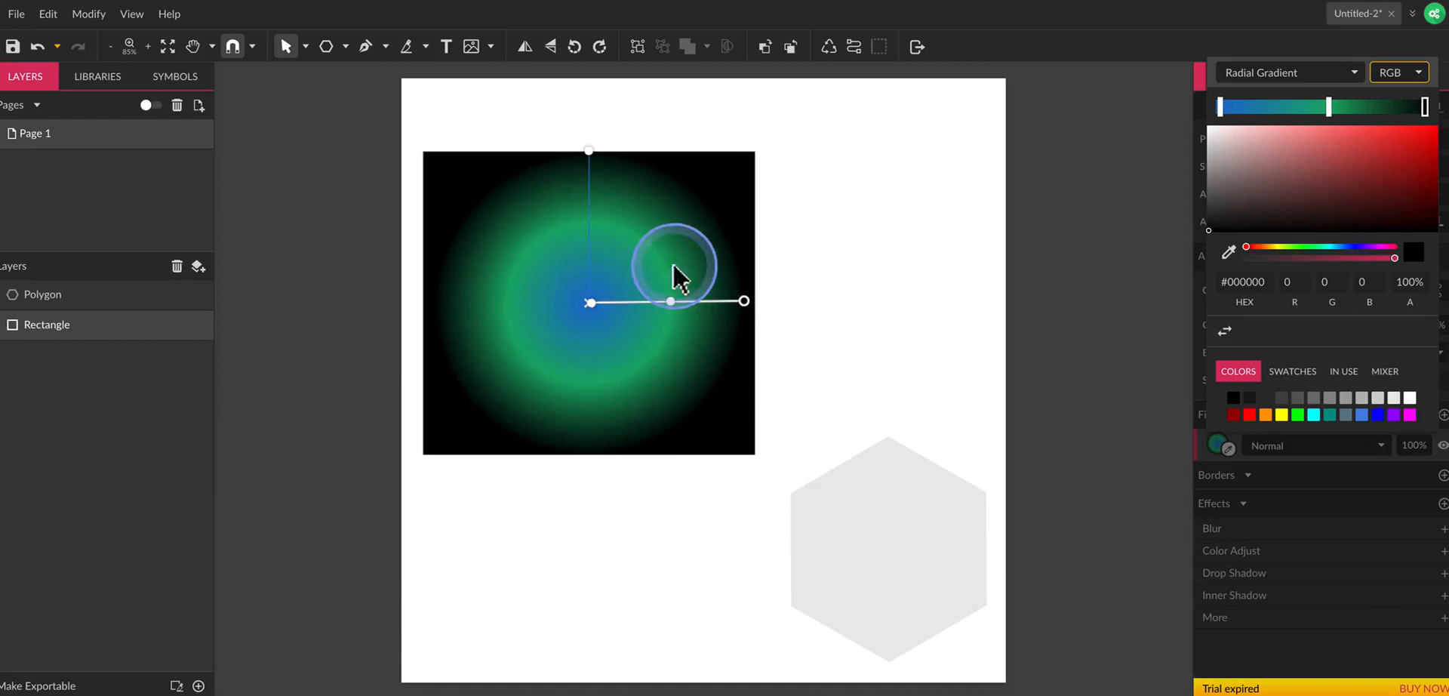
{"action": "left_click", "coordinate": [589, 151]}
{"action": "mouse_move", "coordinate": [590, 152]}
{"action": "left_mouse_down"}
{"action": "mouse_move", "coordinate": [507, 232]}
{"action": "mouse_move", "coordinate": [504, 295]}
{"action": "mouse_move", "coordinate": [529, 157]}
{"action": "mouse_move", "coordinate": [550, 161]}
{"action": "mouse_move", "coordinate": [592, 130]}
{"action": "mouse_move", "coordinate": [611, 203]}
{"action": "mouse_move", "coordinate": [594, 162]}
{"action": "left_mouse_up"}
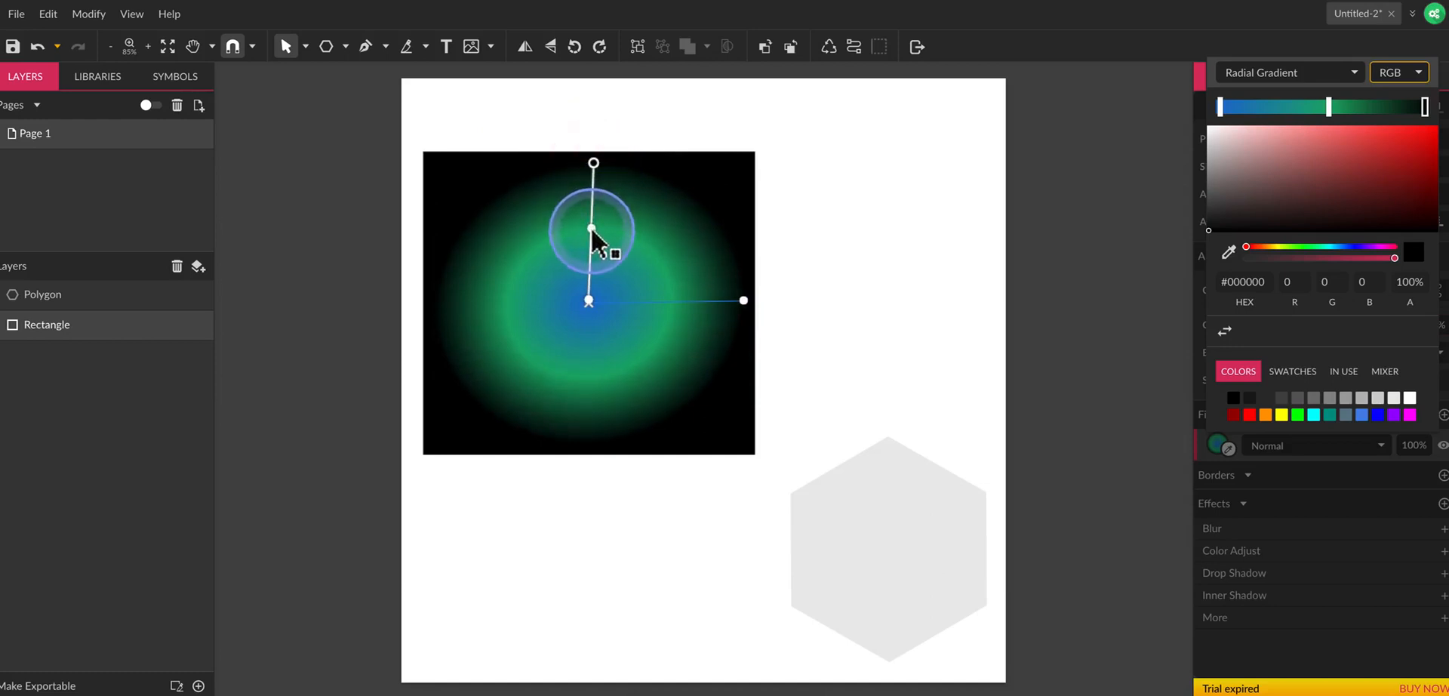
Try moving the radial gradient's green stop outward, and set it about midway between centre and edge.
{"action": "mouse_move", "coordinate": [591, 228]}
{"action": "left_mouse_down"}
{"action": "mouse_move", "coordinate": [592, 243]}
{"action": "mouse_move", "coordinate": [595, 206]}
{"action": "mouse_move", "coordinate": [598, 224]}
{"action": "left_mouse_up"}
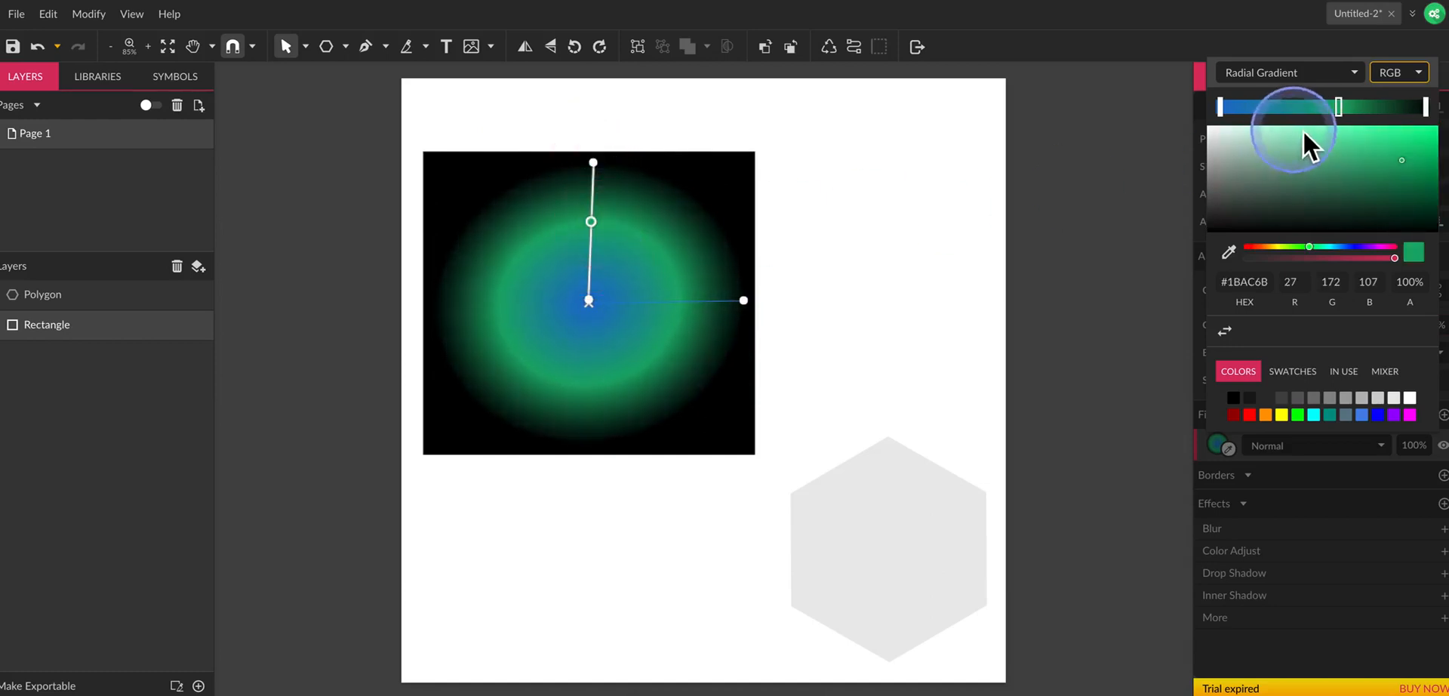
{"action": "mouse_move", "coordinate": [1344, 111]}
{"action": "left_mouse_down"}
{"action": "mouse_move", "coordinate": [1293, 114]}
{"action": "mouse_move", "coordinate": [1361, 113]}
{"action": "left_mouse_up"}
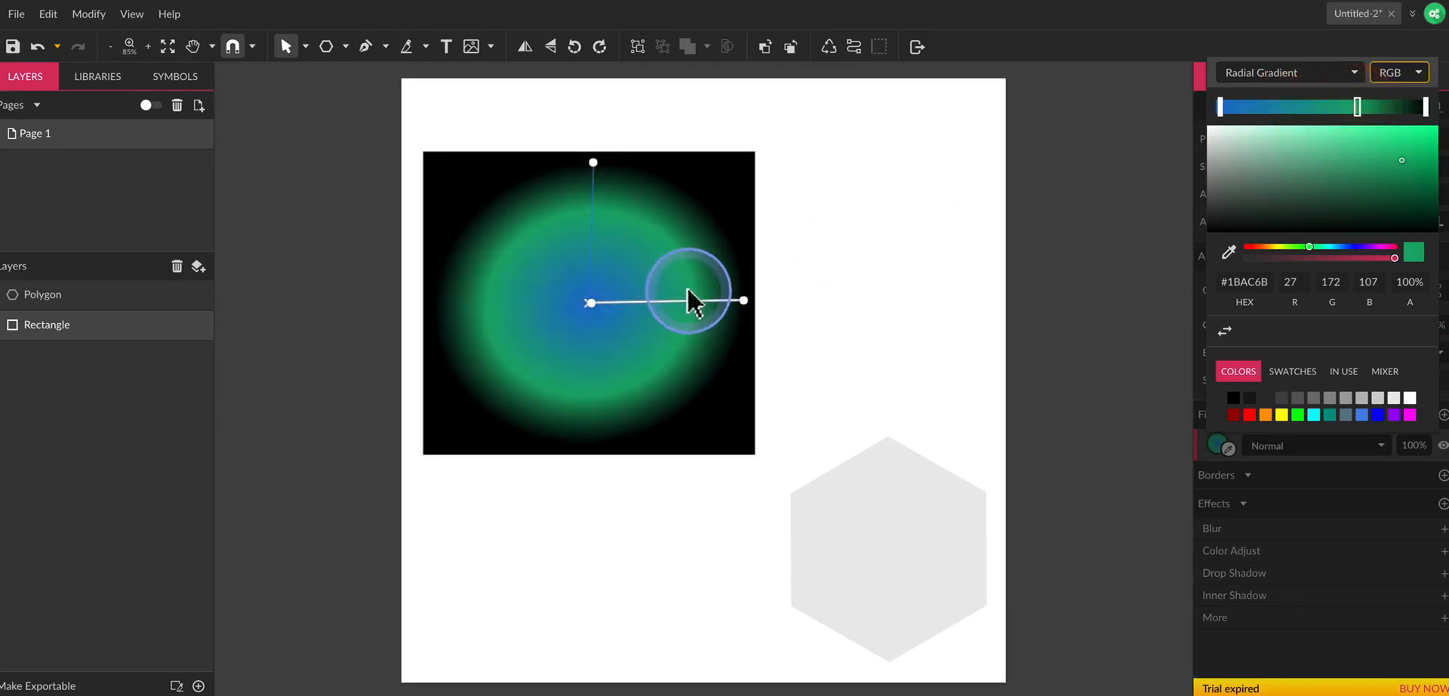
{"action": "left_click_drag", "start_coordinate": [689, 300], "coordinate": [667, 303]}
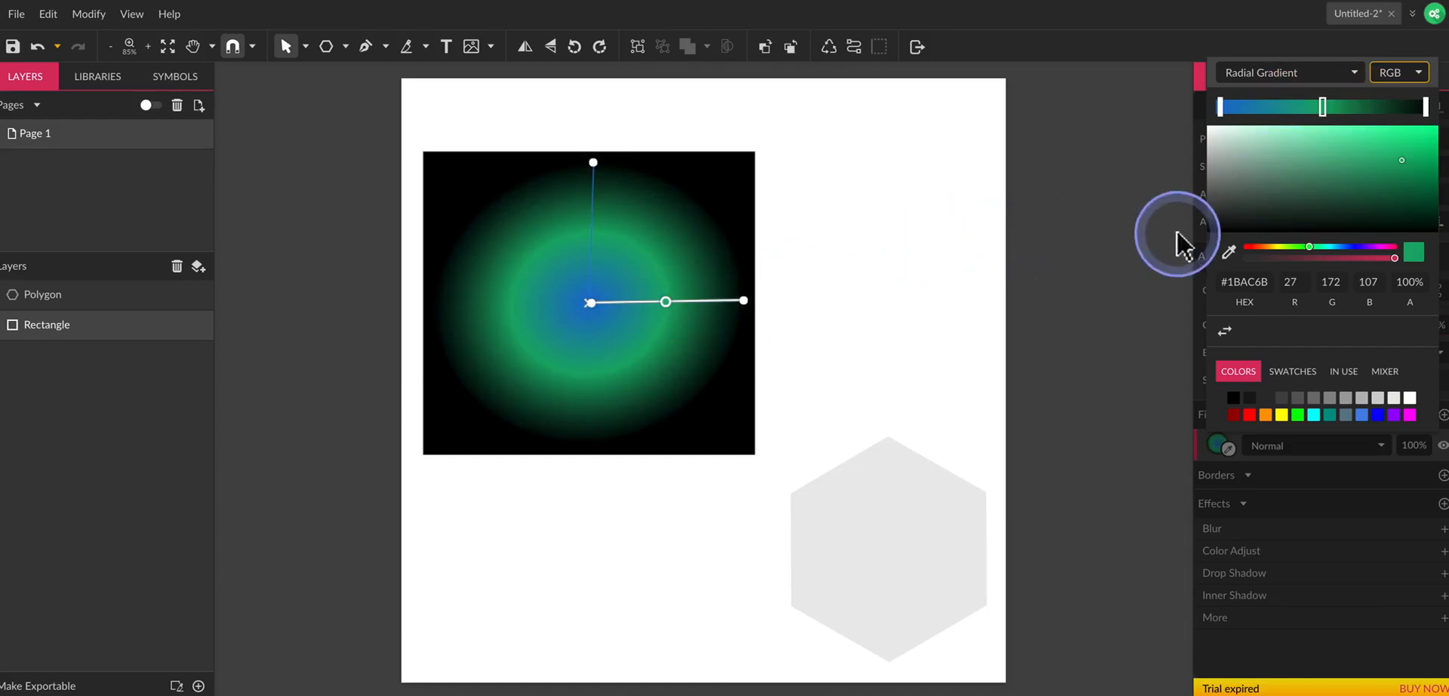
Switch the rectangle's fill to an Angular Gradient.
{"action": "left_click", "coordinate": [1256, 75]}
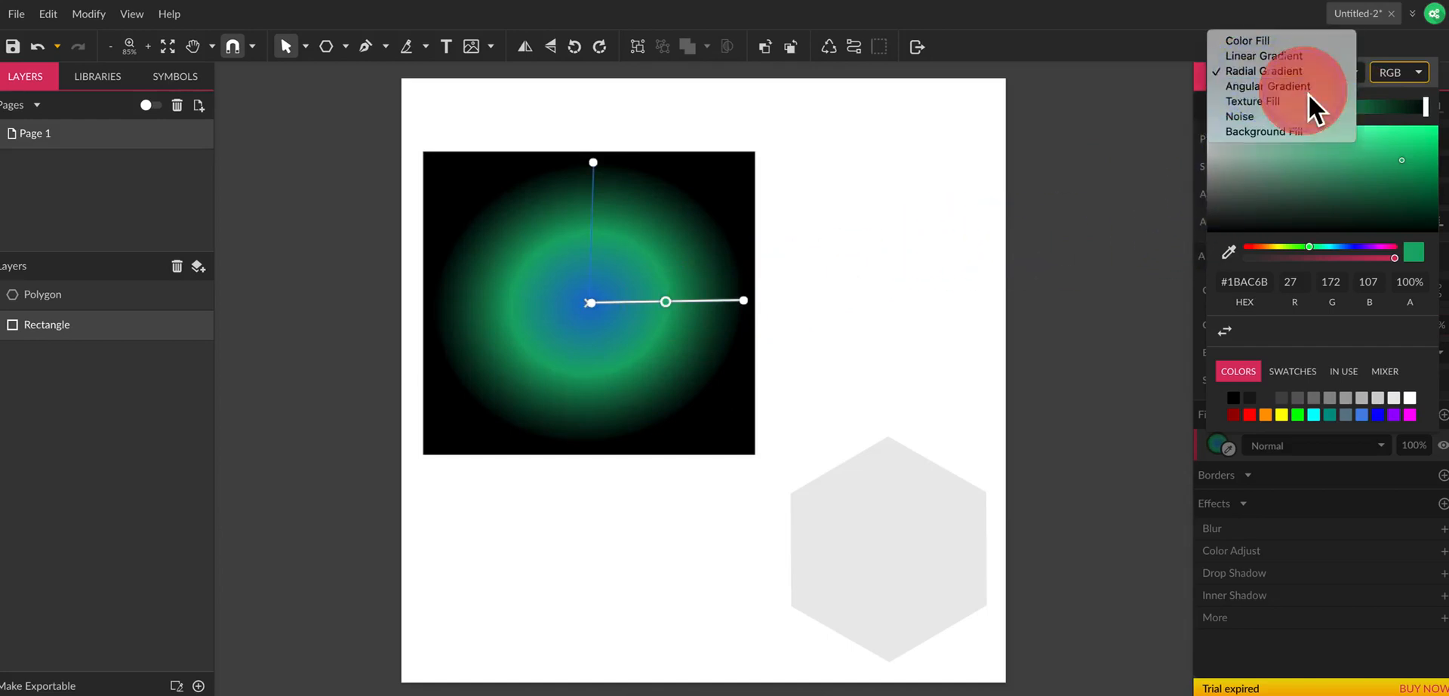
{"action": "left_click", "coordinate": [1309, 89]}
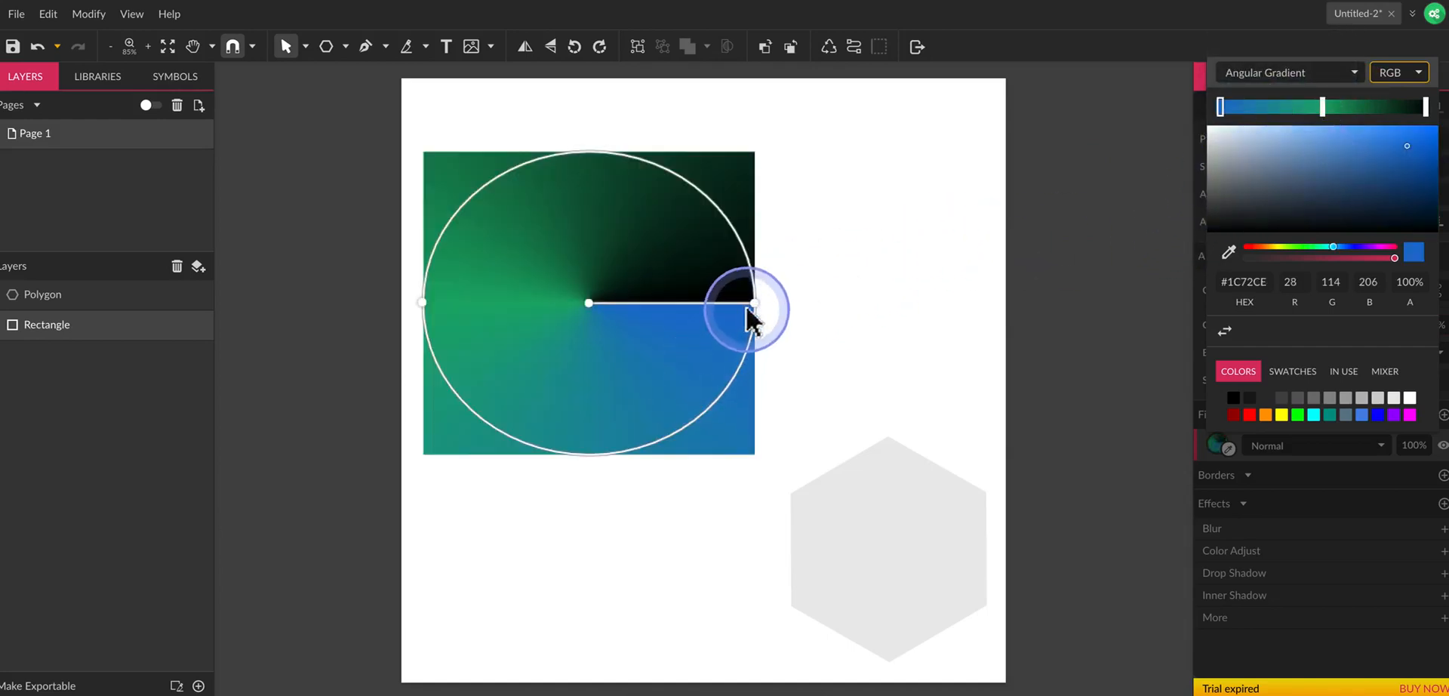
Rotate the angular gradient's seam to the rectangle's left edge, and shift its green stop to the bottom and blue stop to the upper left.
{"action": "left_click_drag", "start_coordinate": [753, 319], "coordinate": [486, 332]}
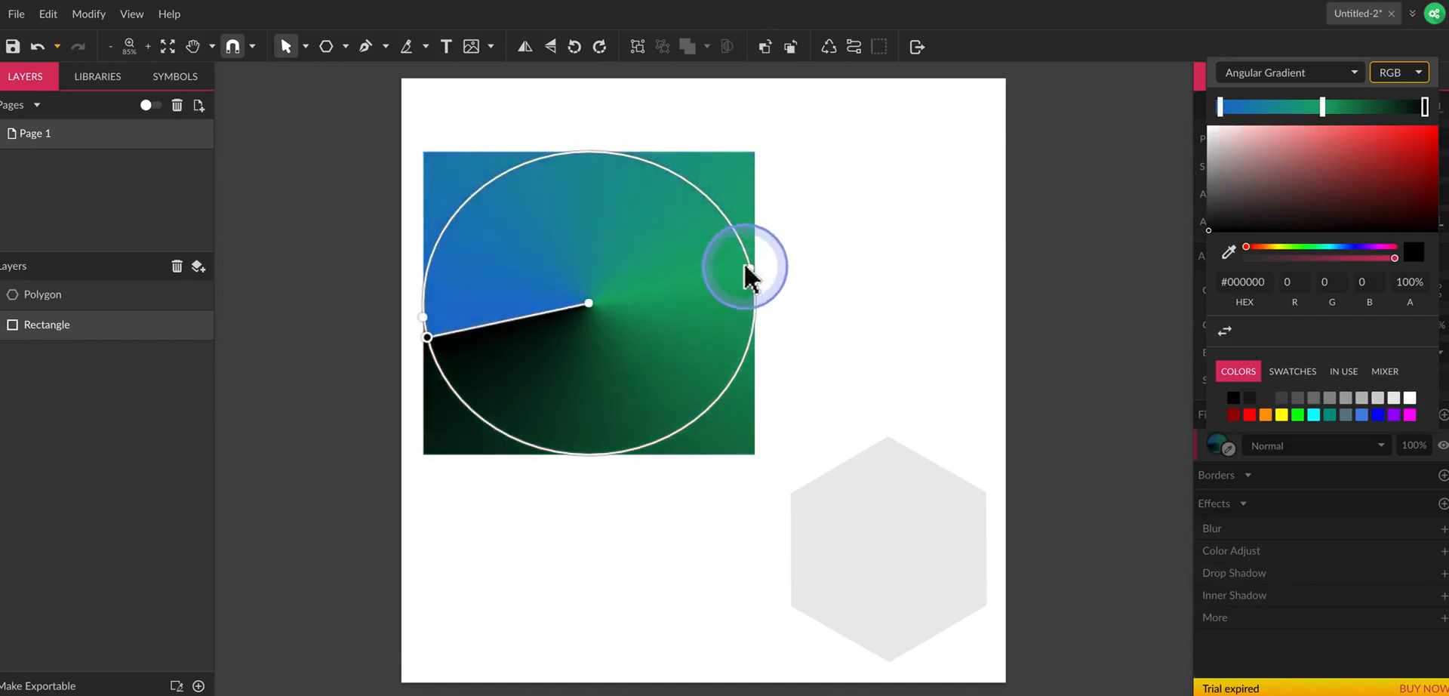
{"action": "left_click_drag", "start_coordinate": [750, 273], "coordinate": [602, 468]}
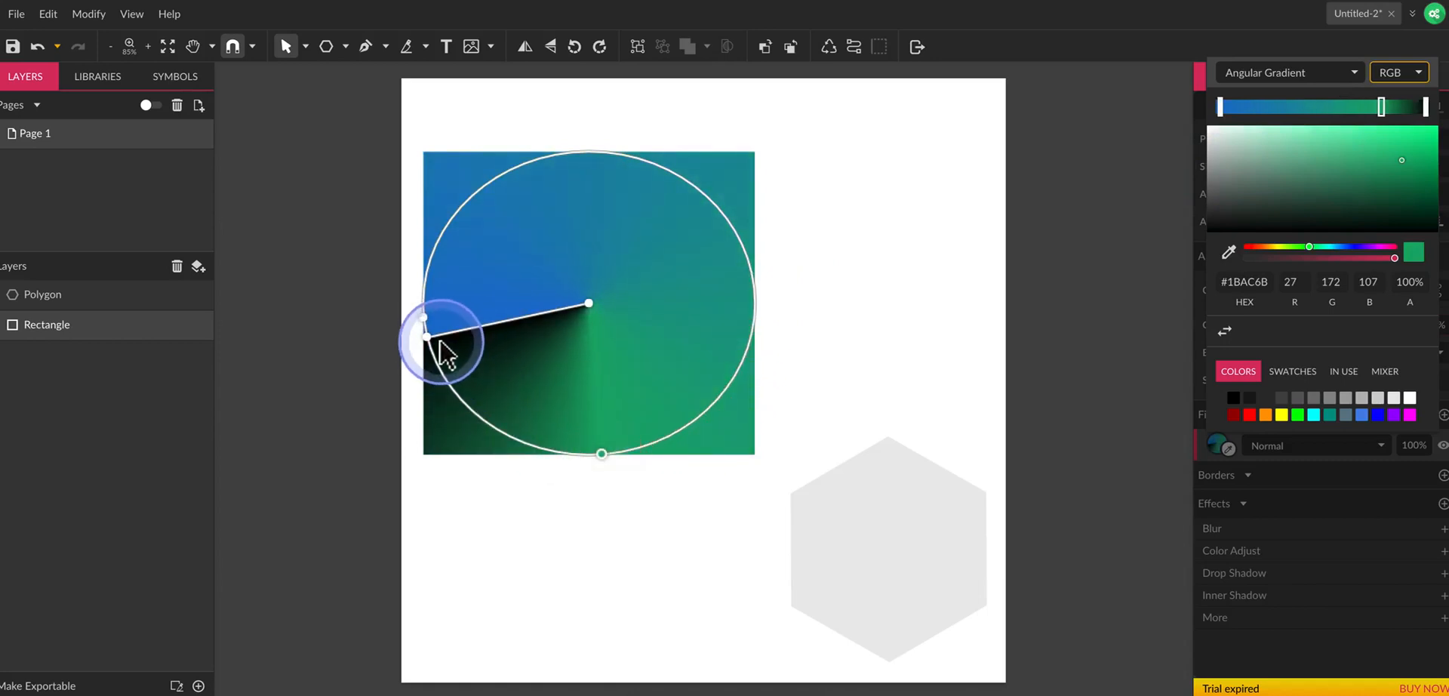
{"action": "left_click_drag", "start_coordinate": [426, 321], "coordinate": [448, 221]}
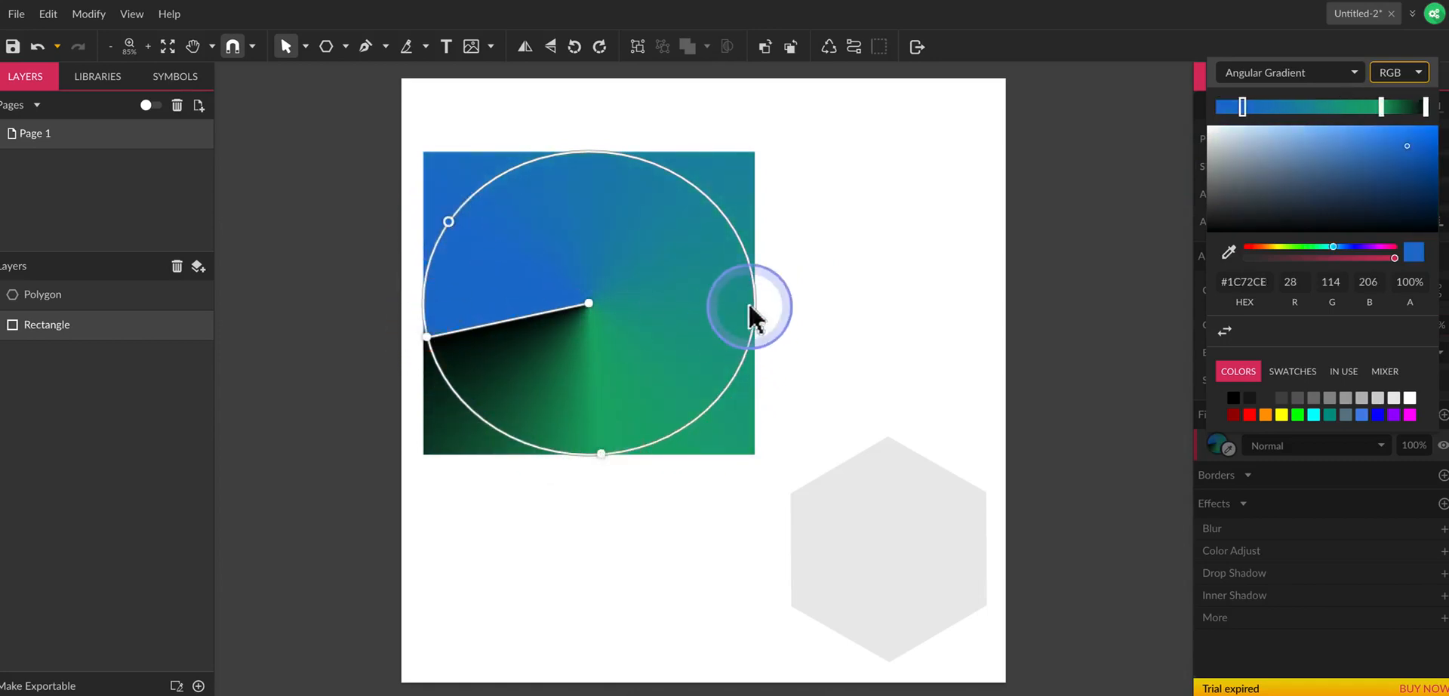
Switch the rectangle's fill to a Texture Fill.
{"action": "left_click", "coordinate": [1266, 82]}
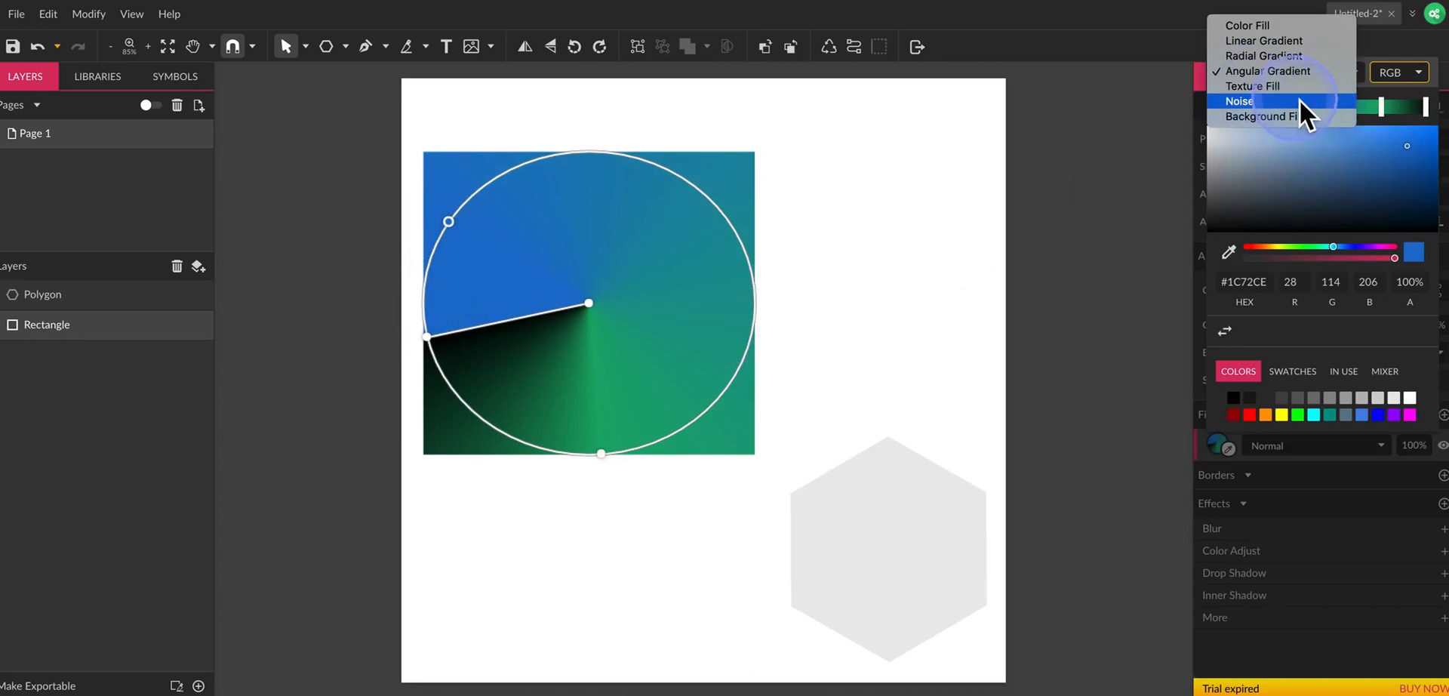
{"action": "left_click", "coordinate": [1298, 87]}
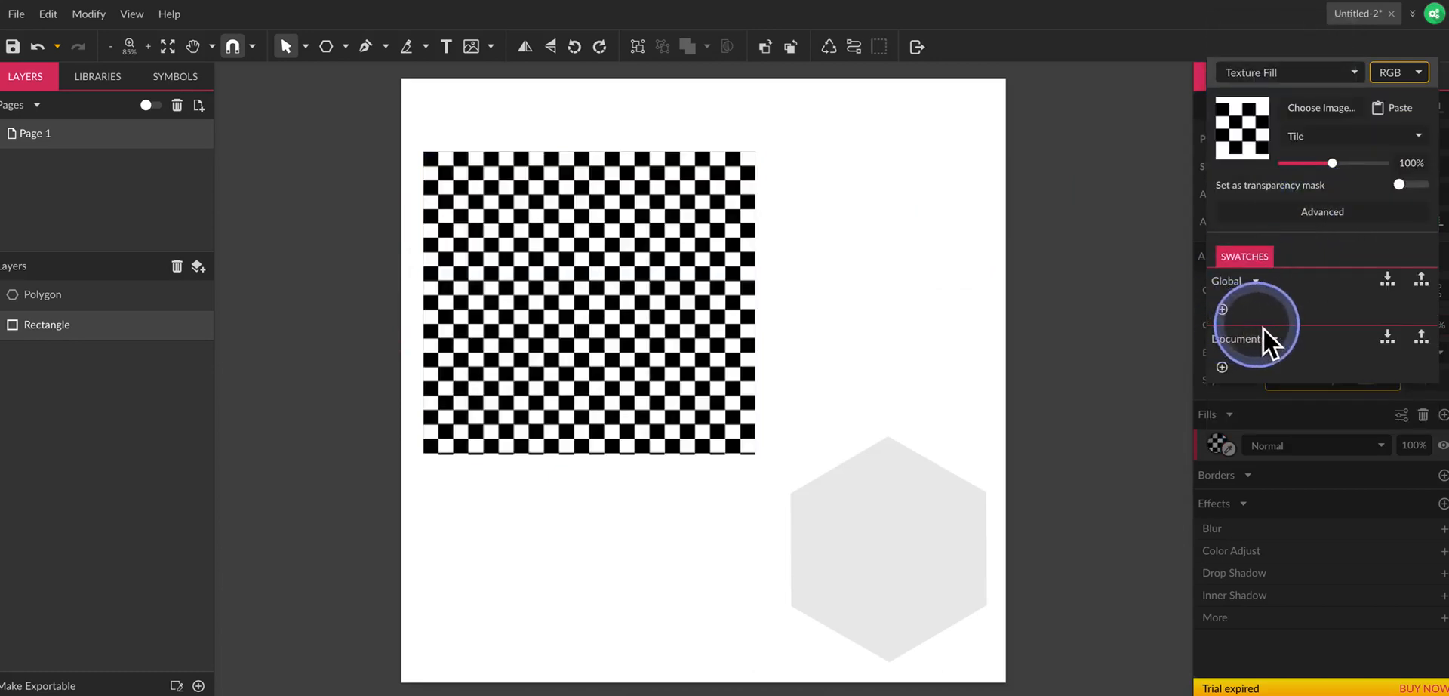
{"action": "left_click", "coordinate": [666, 388]}
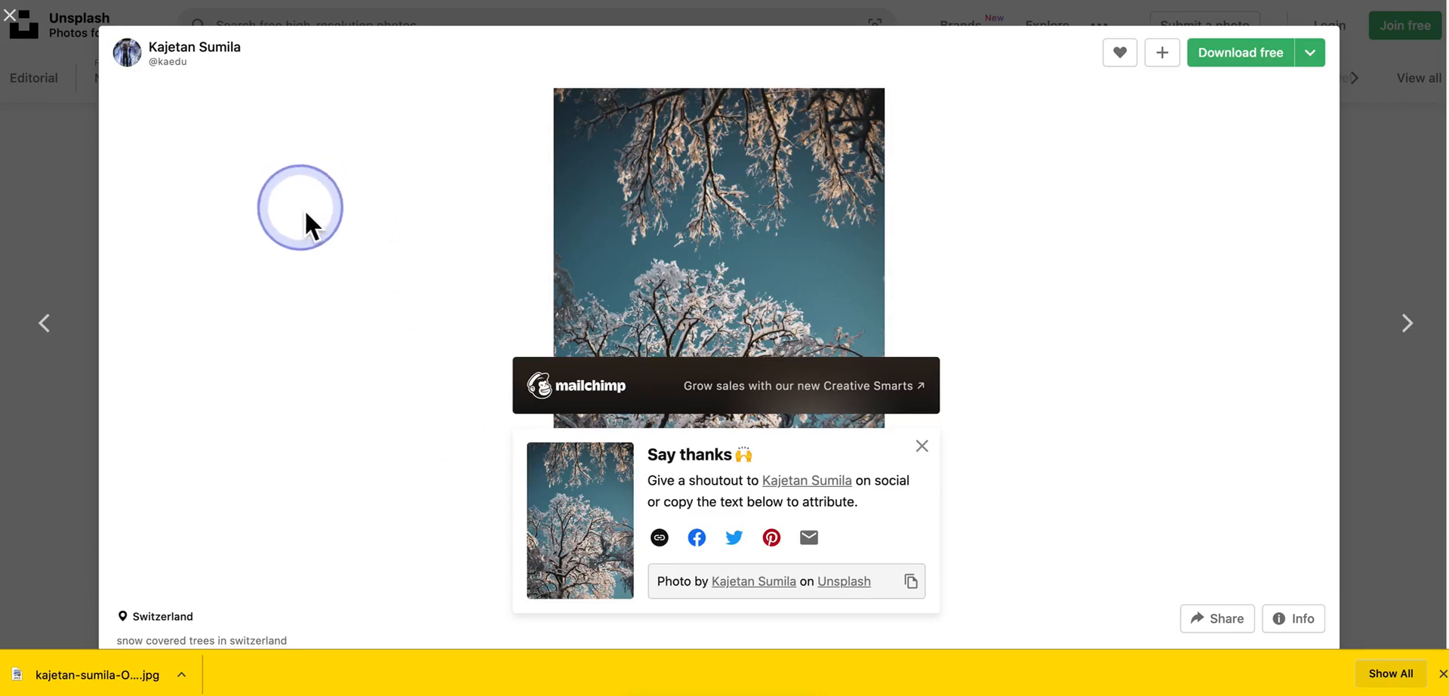
Leave the Unsplash photo and load the downloaded snowy-tree JPG from Downloads as the rectangle's texture image.
{"action": "left_click", "coordinate": [11, 16]}
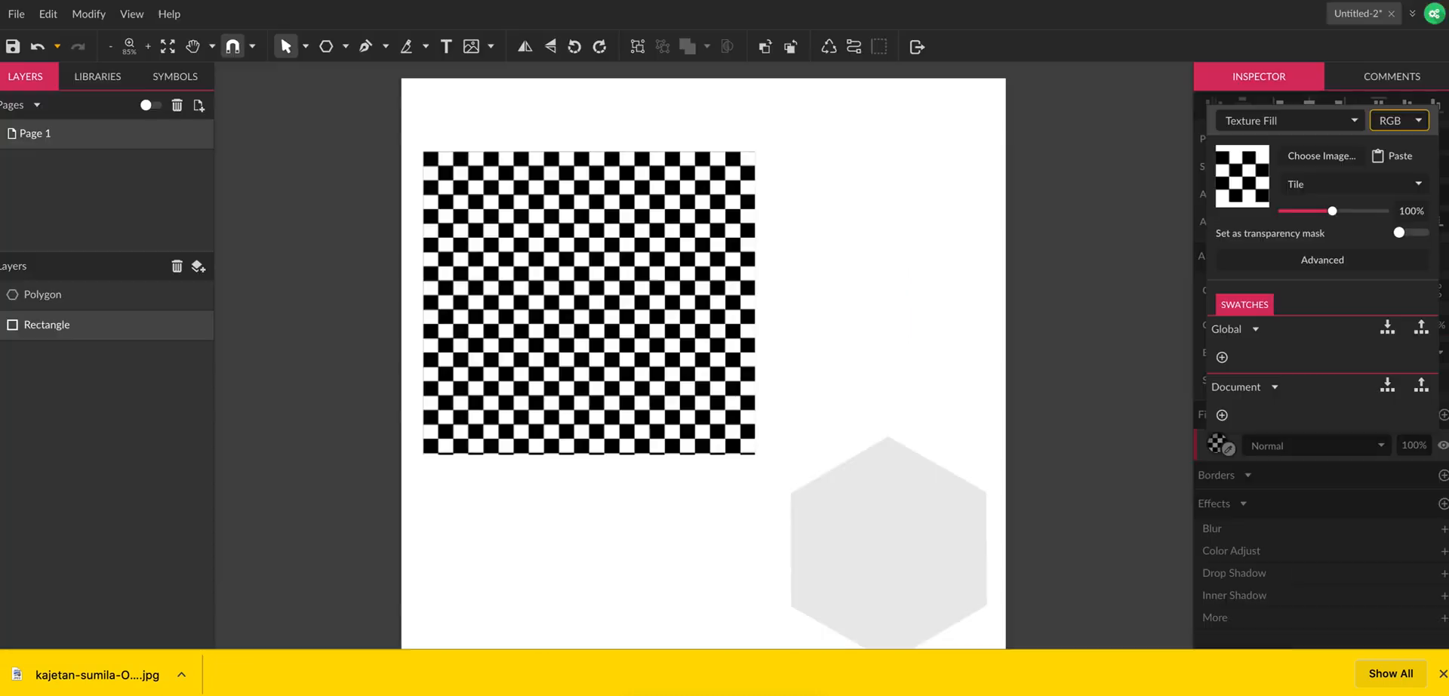
{"action": "left_click", "coordinate": [659, 233]}
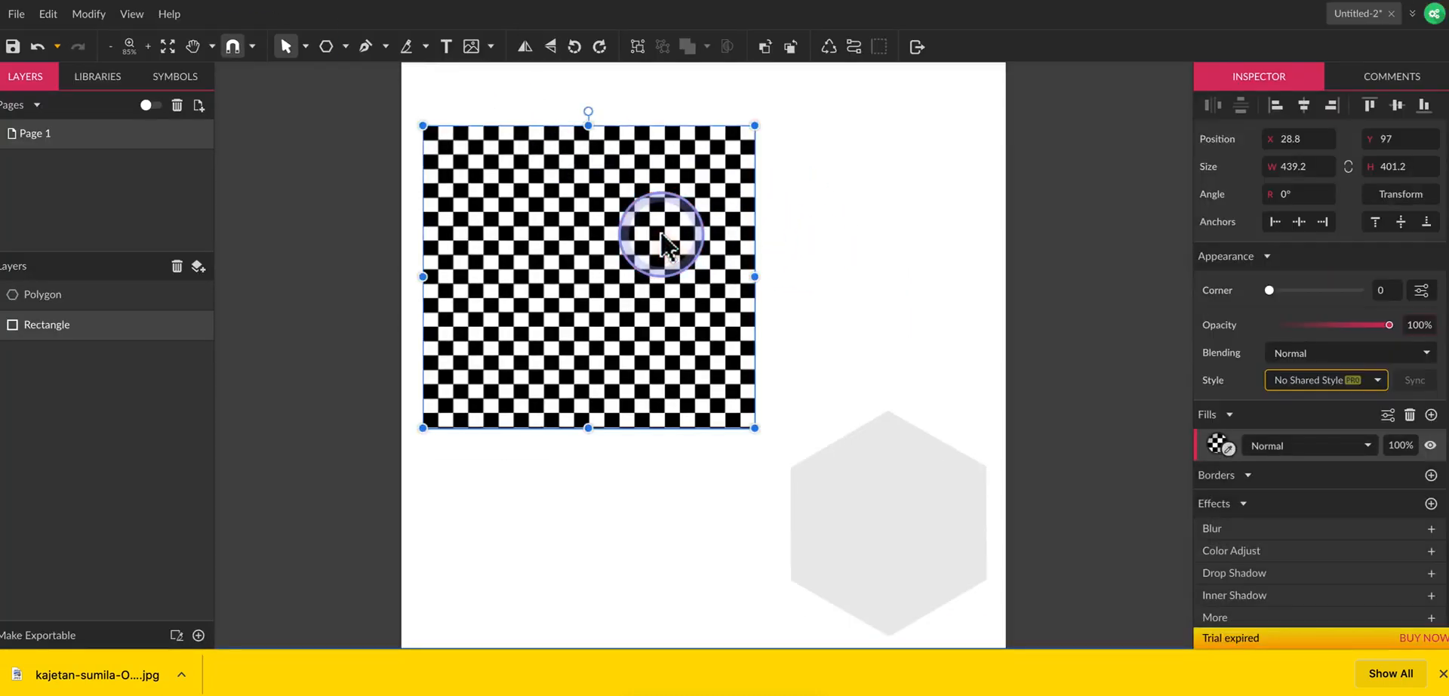
{"action": "left_click", "coordinate": [1220, 447]}
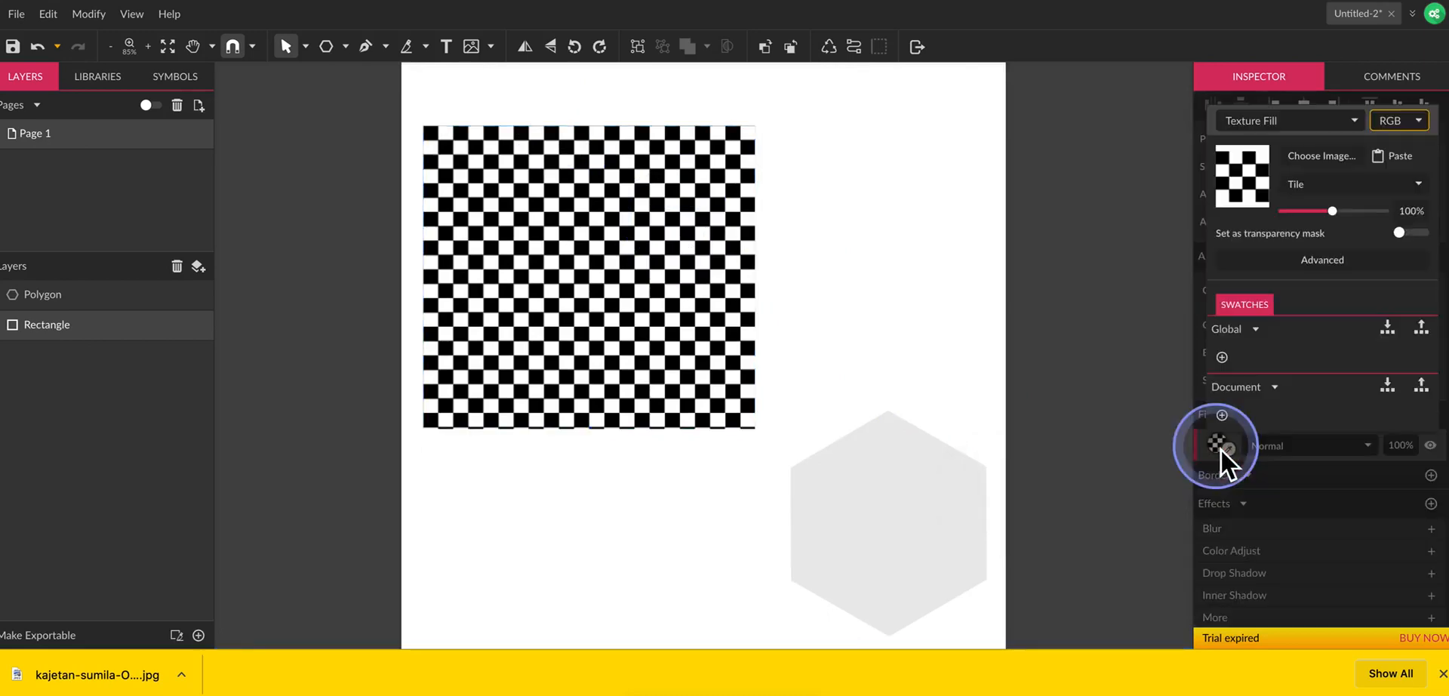
{"action": "left_click", "coordinate": [1320, 161]}
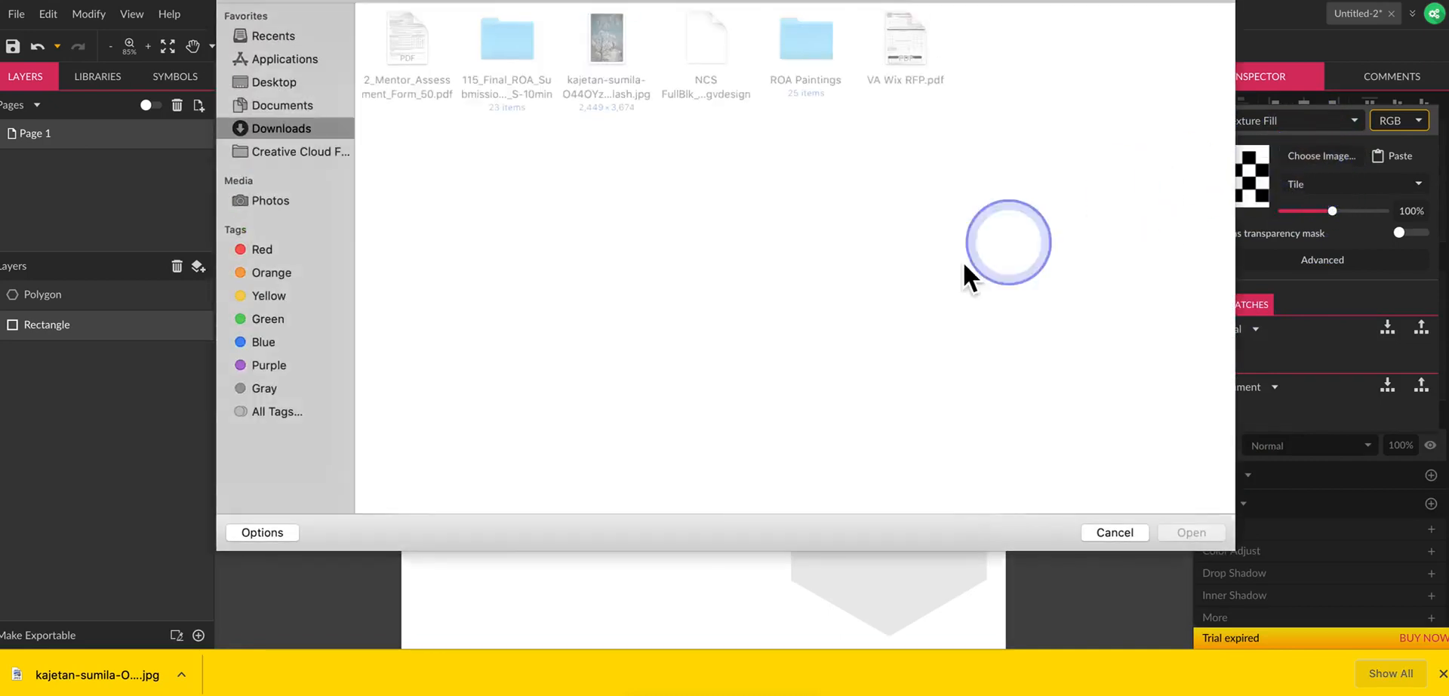
{"action": "left_click", "coordinate": [606, 42]}
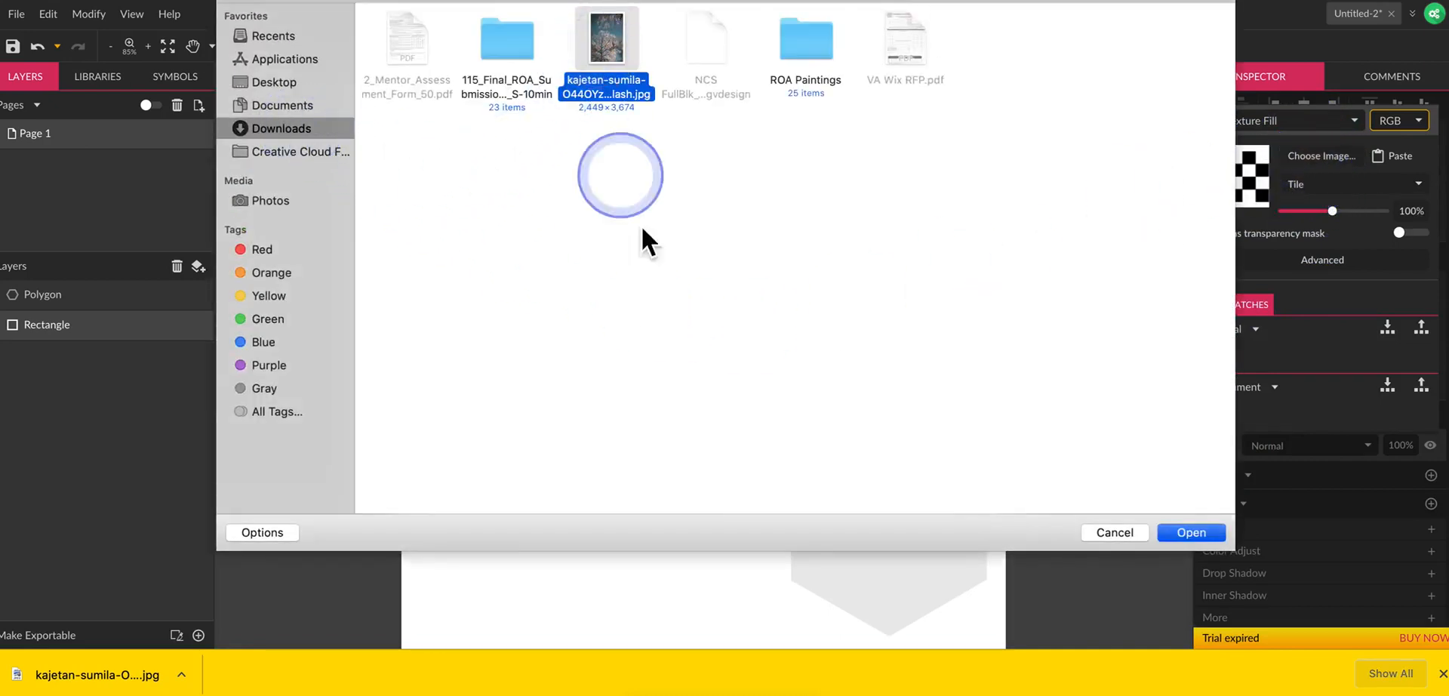
{"action": "key", "text": "Return"}
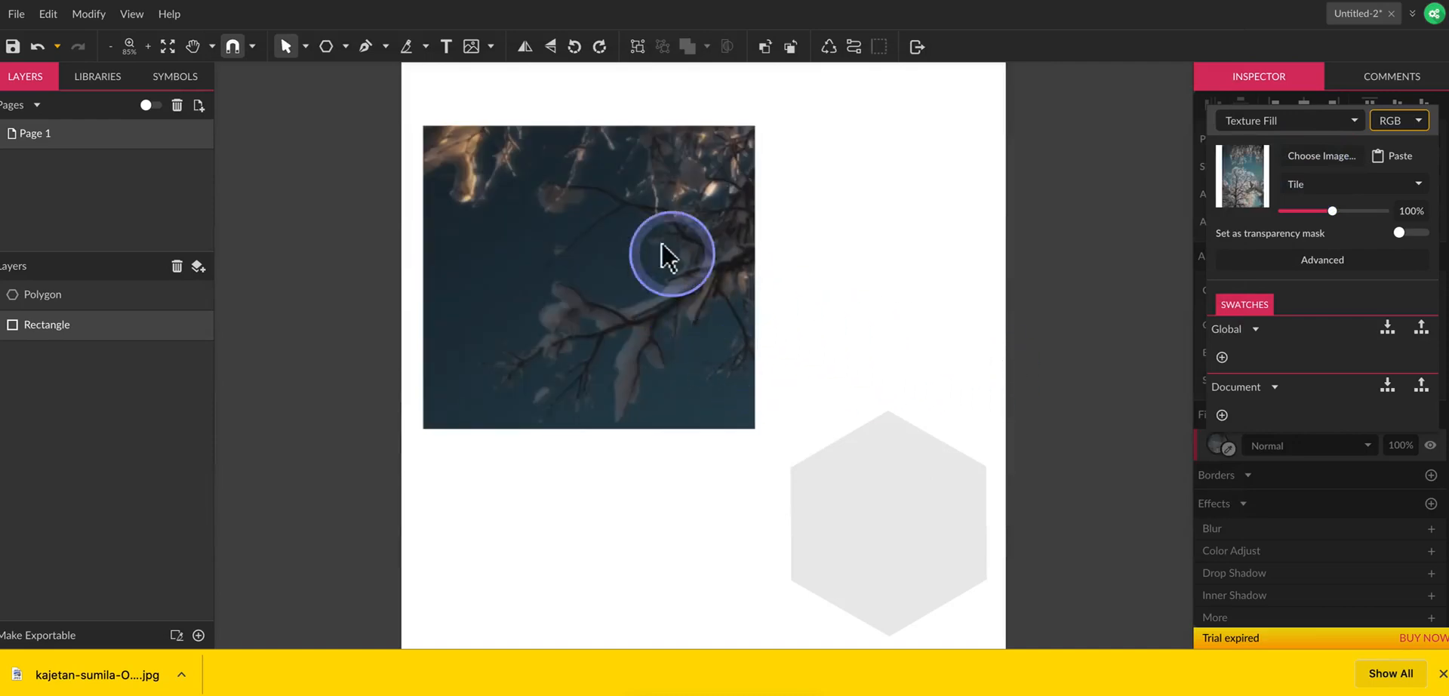
Reduce the scale of the rectangle's tiled texture to 10%.
{"action": "left_click", "coordinate": [665, 272]}
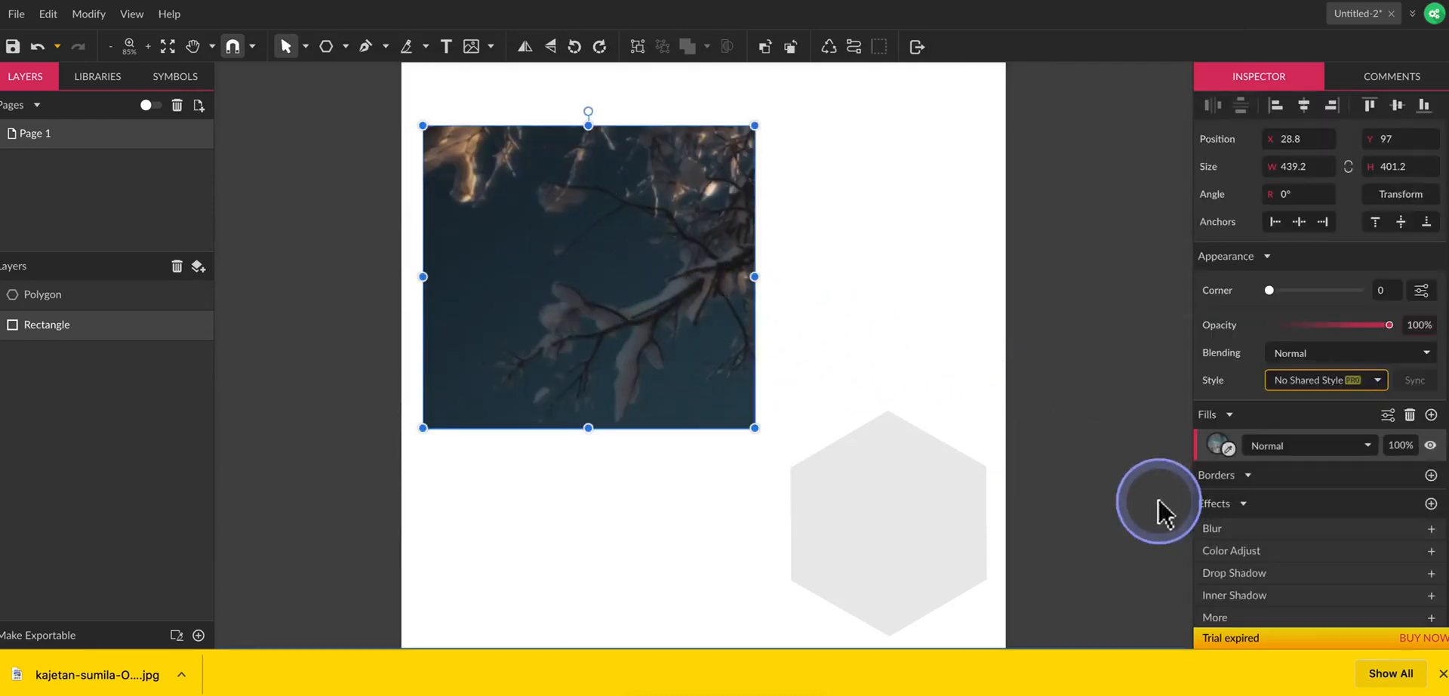
{"action": "left_click", "coordinate": [1220, 443]}
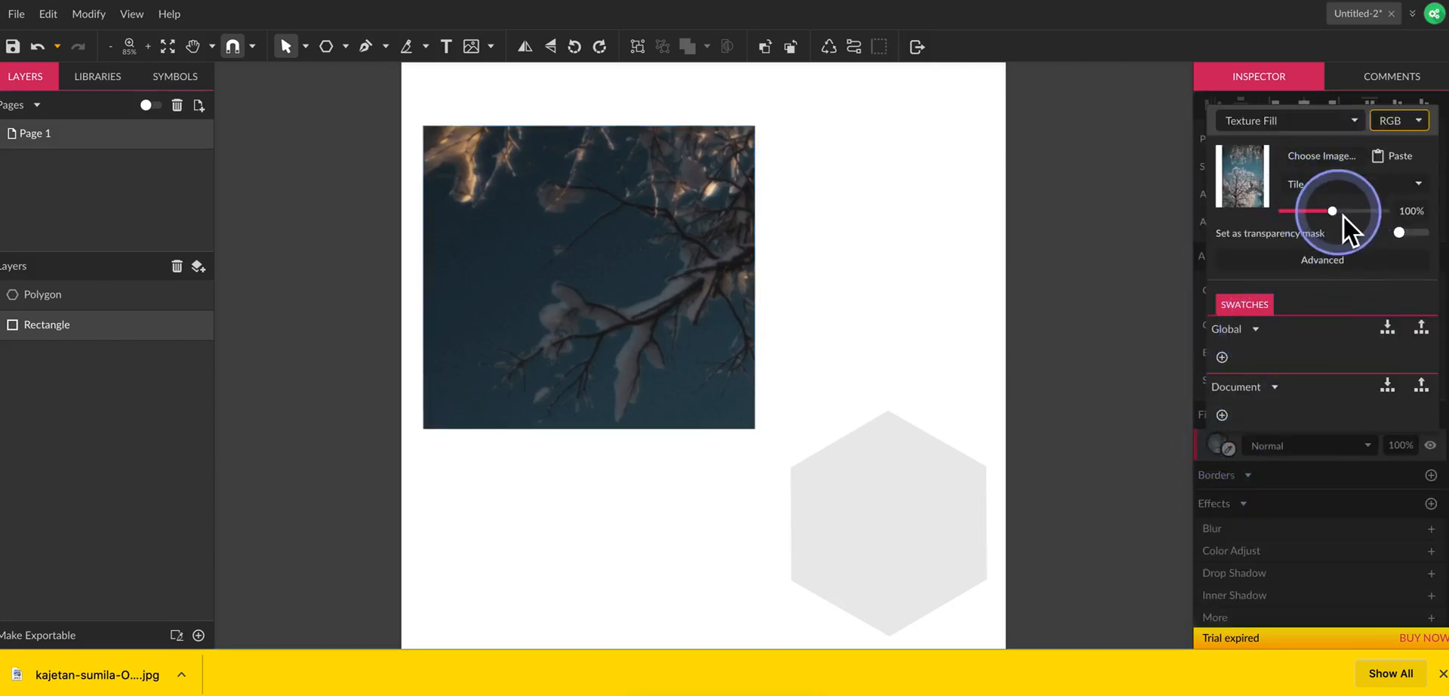
{"action": "left_click_drag", "start_coordinate": [1343, 216], "coordinate": [1282, 214]}
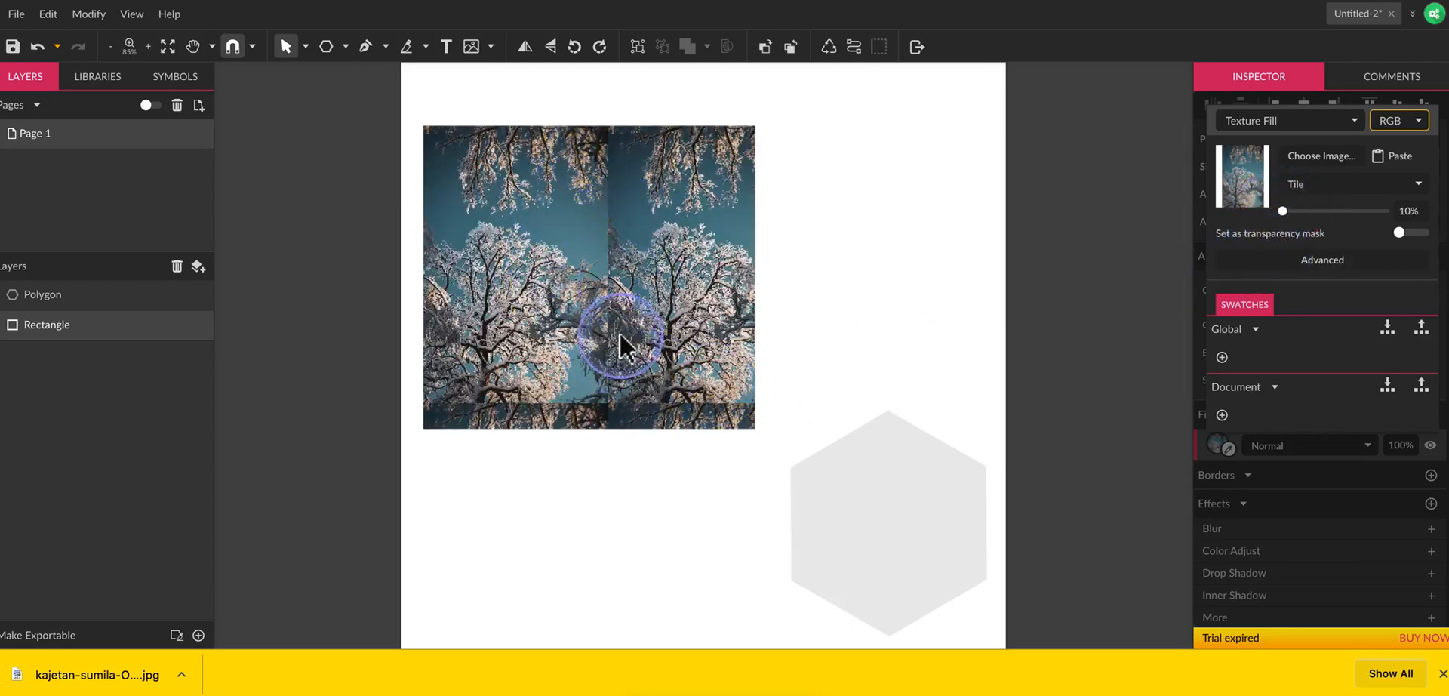
Try the Fill, Fit and Stretch modes on the rectangle's texture, and return it to Tile.
{"action": "left_click", "coordinate": [1343, 184]}
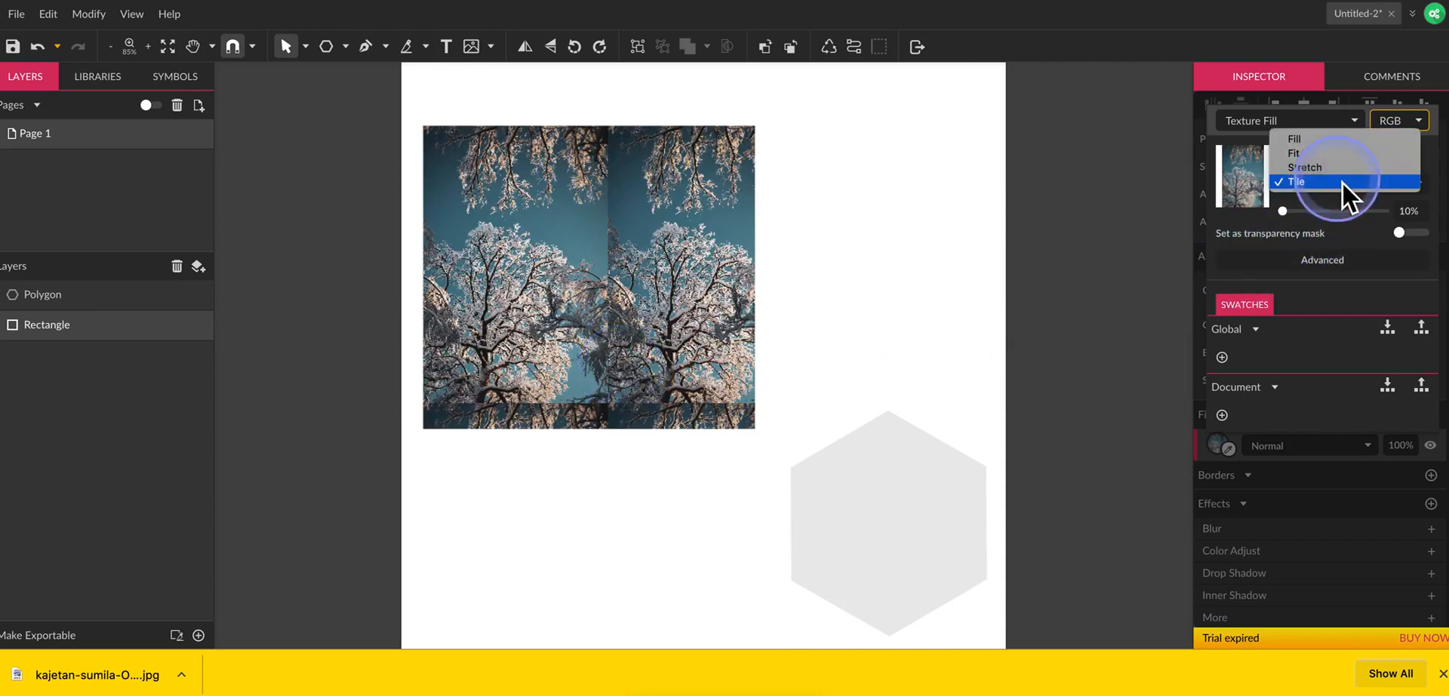
{"action": "left_click", "coordinate": [1322, 140]}
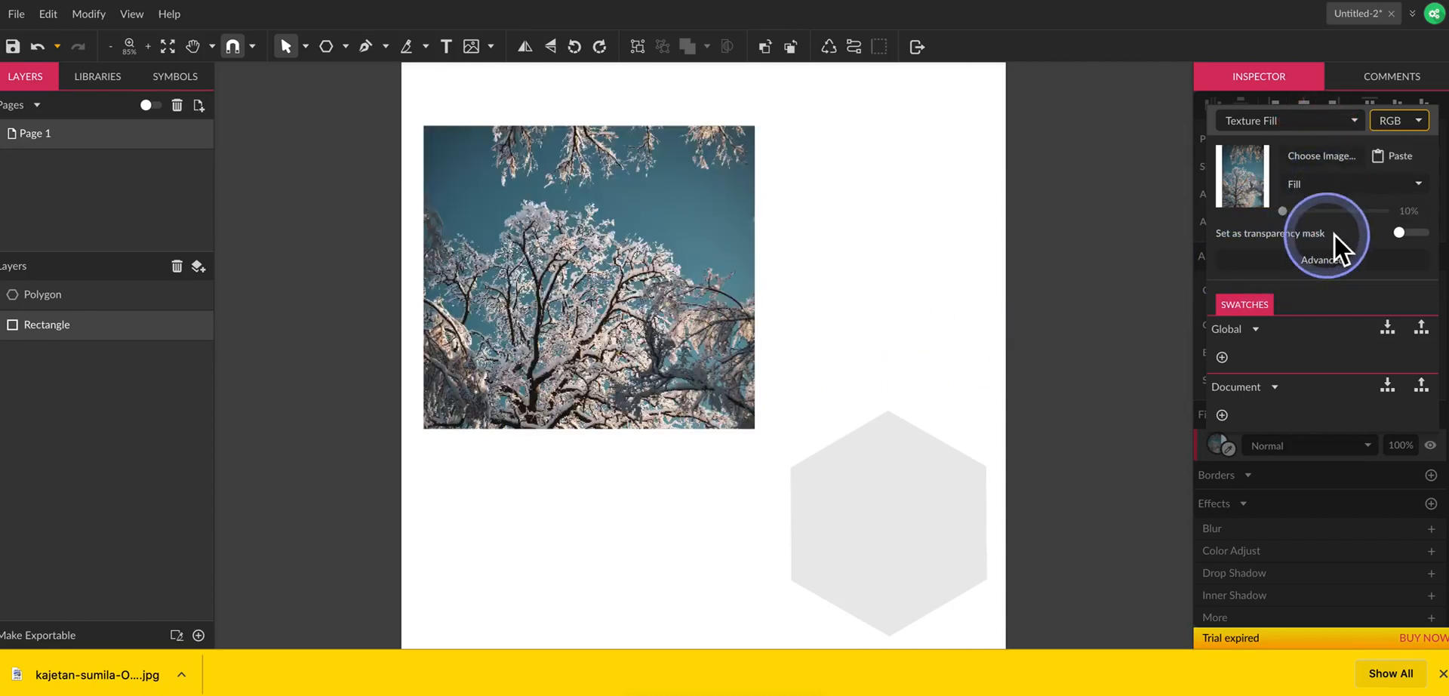
{"action": "left_click", "coordinate": [1331, 189]}
{"action": "left_click", "coordinate": [1342, 199]}
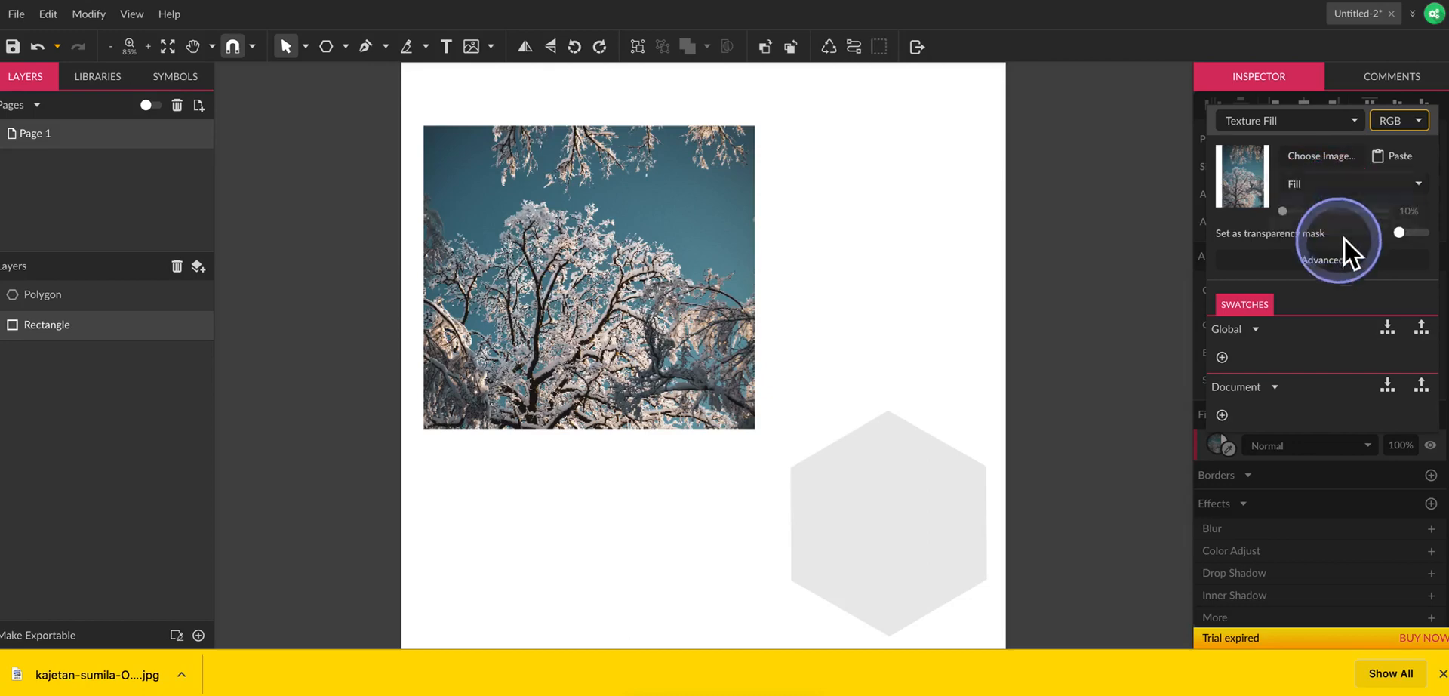
{"action": "left_click", "coordinate": [1321, 189]}
{"action": "left_click", "coordinate": [1320, 196]}
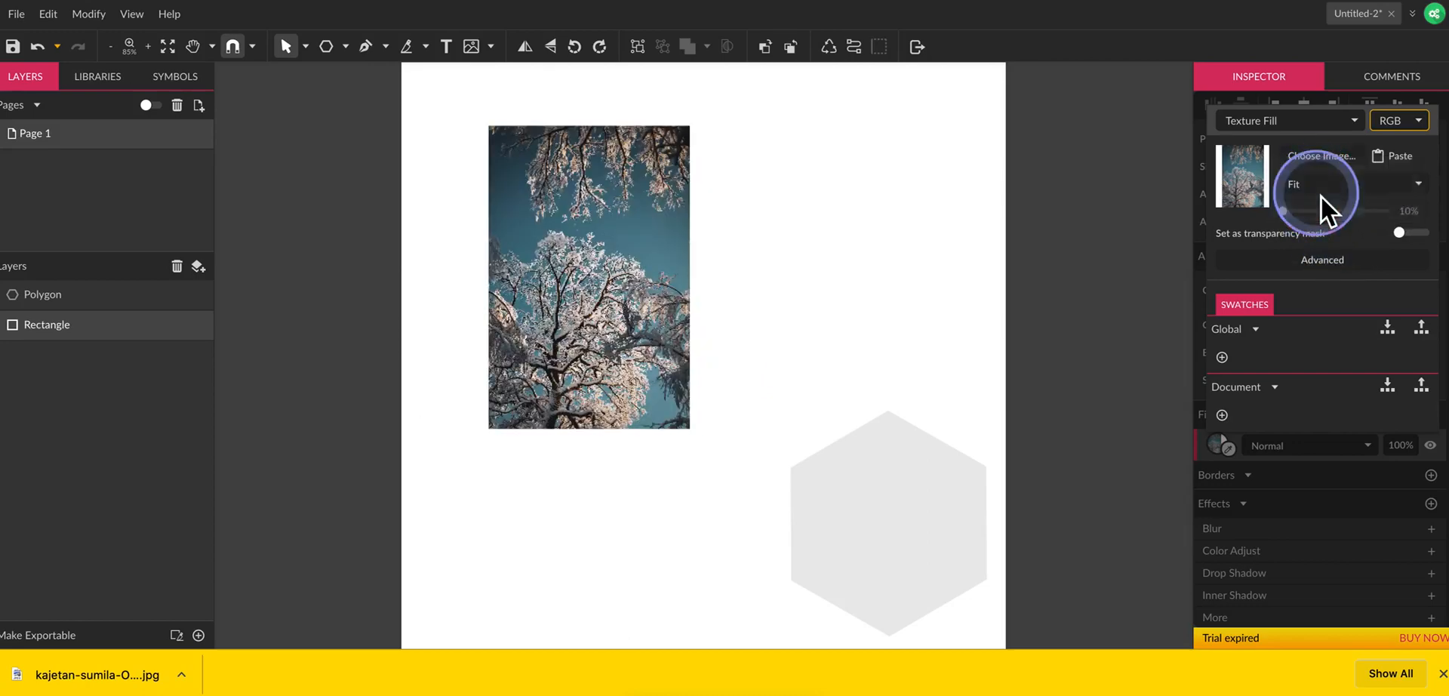
{"action": "left_click", "coordinate": [1321, 187]}
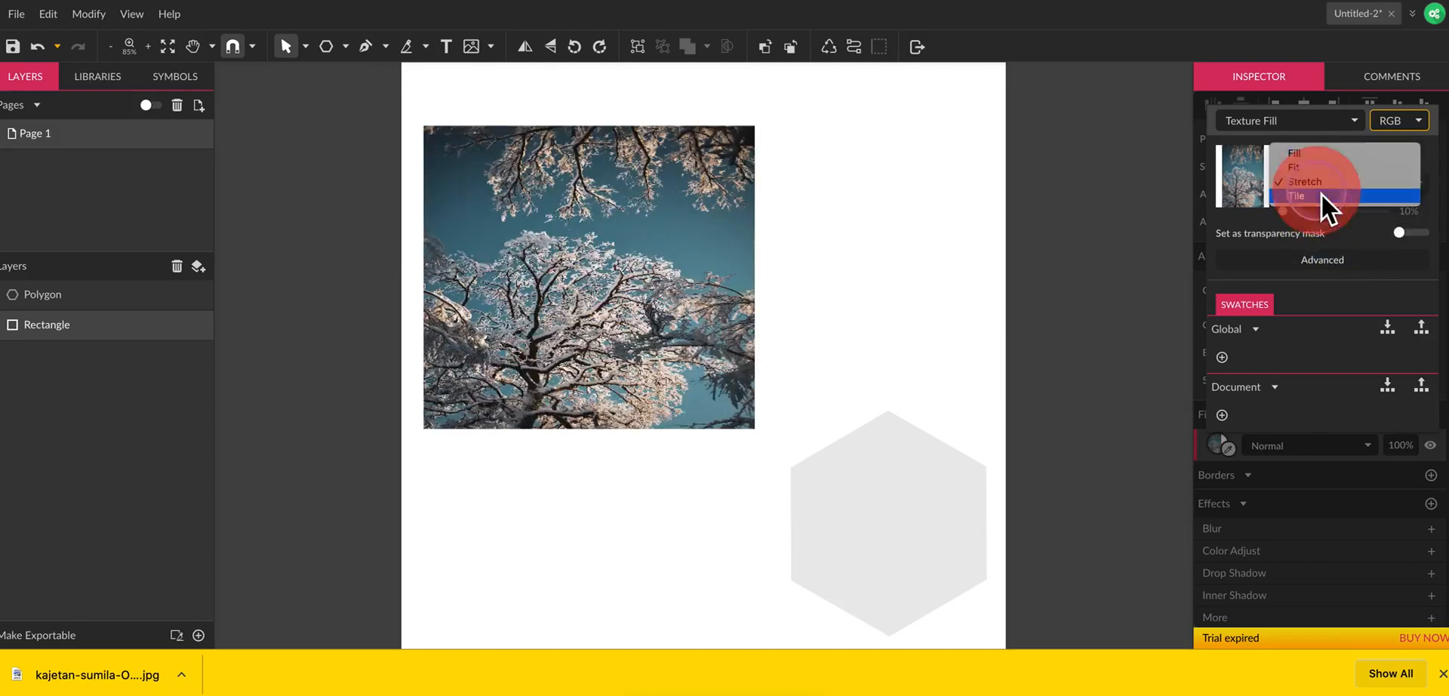
{"action": "left_click", "coordinate": [1320, 196]}
Show the advanced texture options, set the tile scale to 29% and set Repeat to None.
{"action": "left_click_drag", "start_coordinate": [1292, 216], "coordinate": [1289, 216]}
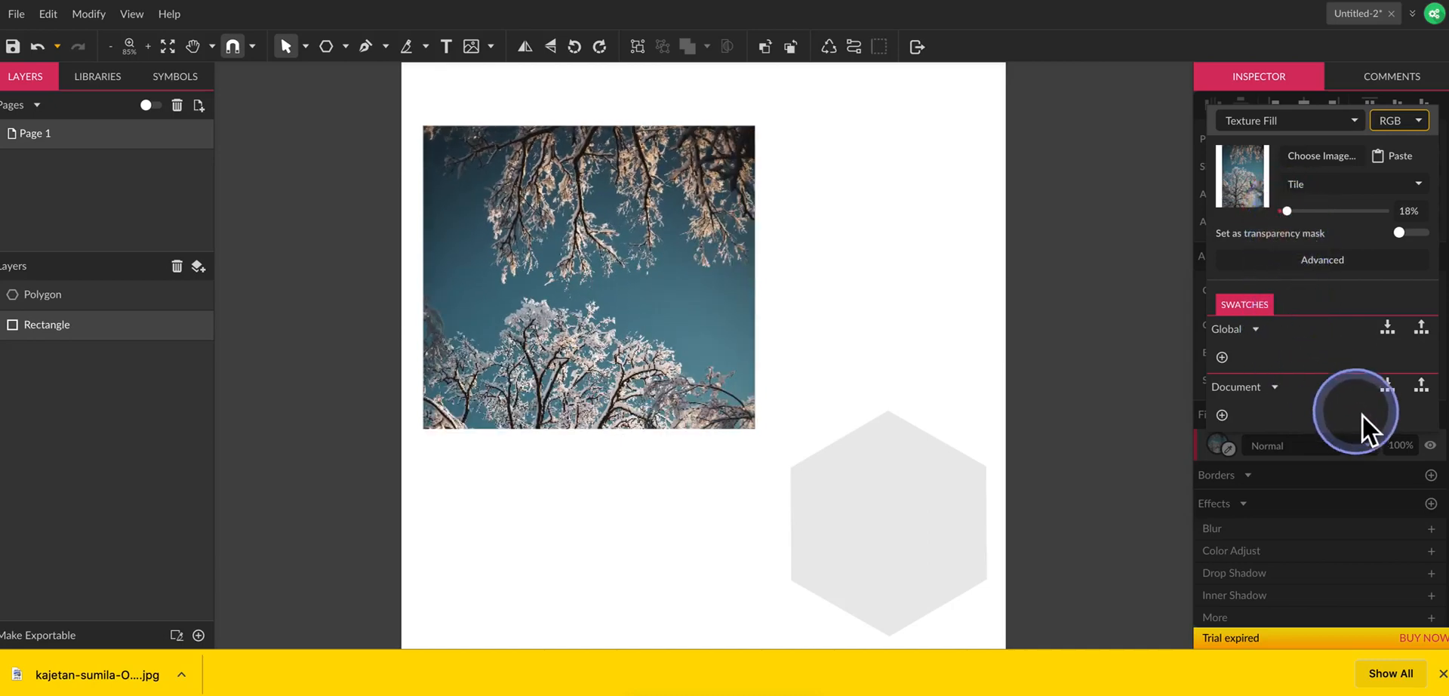
{"action": "left_click", "coordinate": [1302, 268]}
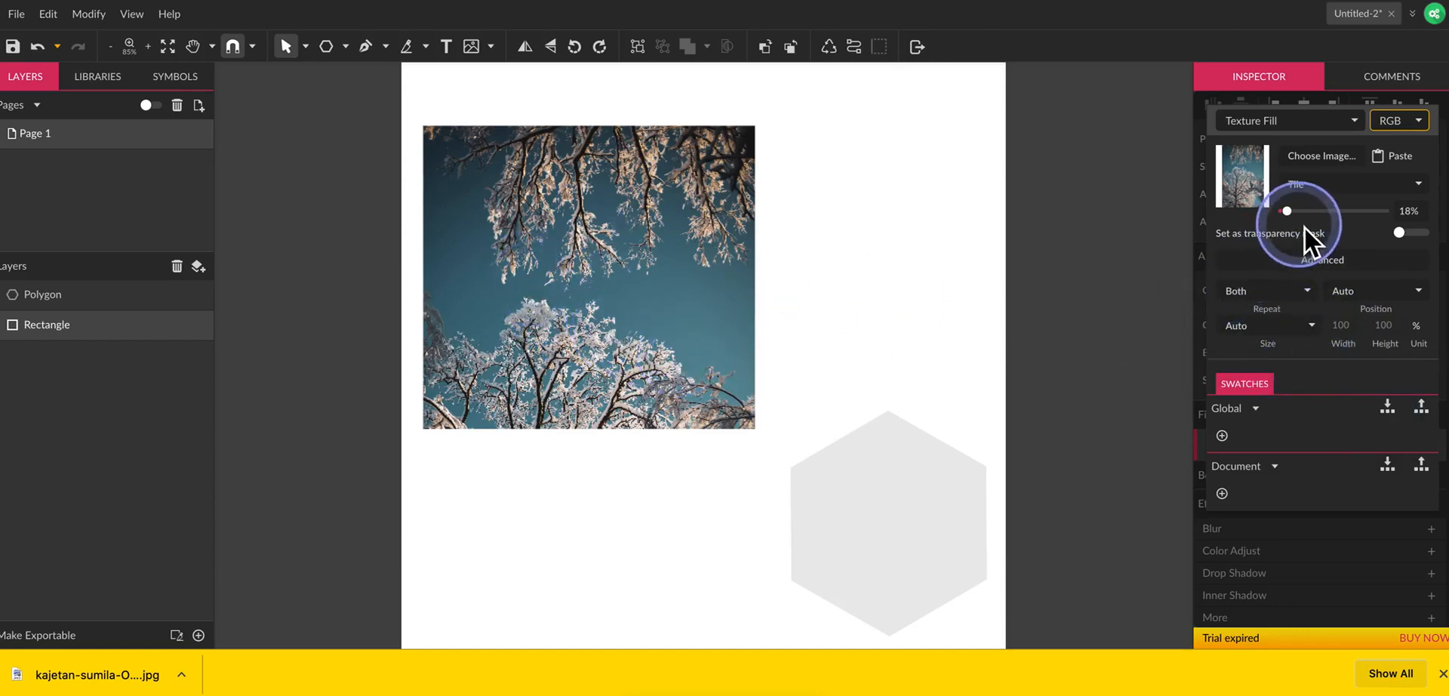
{"action": "left_click_drag", "start_coordinate": [1297, 219], "coordinate": [1298, 217]}
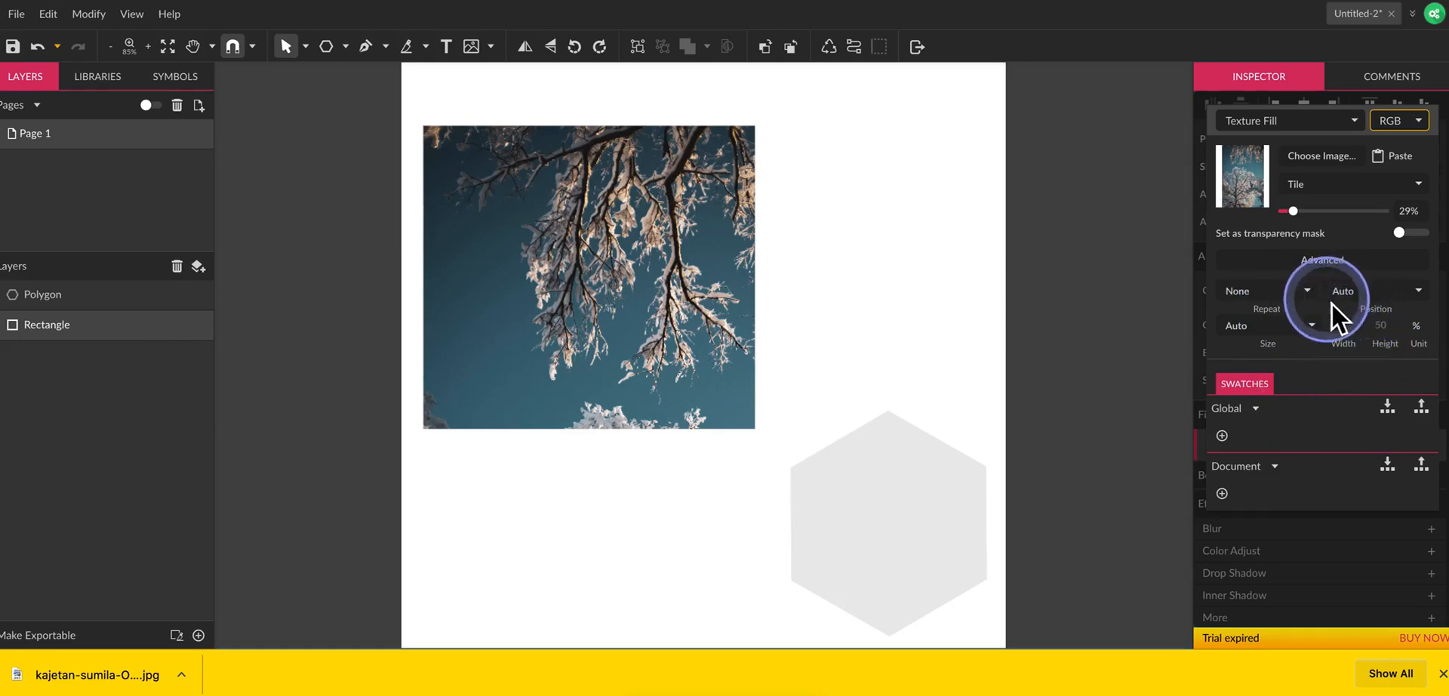
Try the Top and Left texture positions, set the position to Center, and hide the advanced texture options.
{"action": "left_click", "coordinate": [1364, 288]}
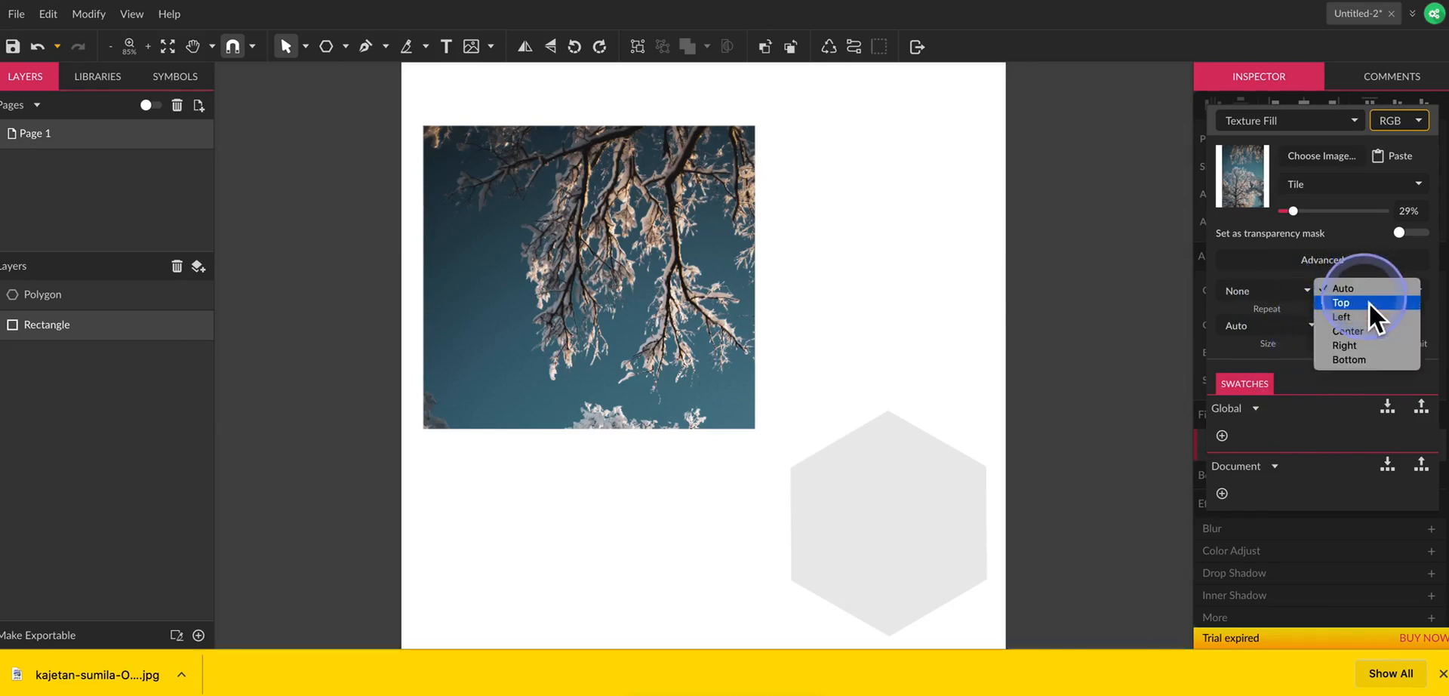
{"action": "left_click", "coordinate": [1368, 303]}
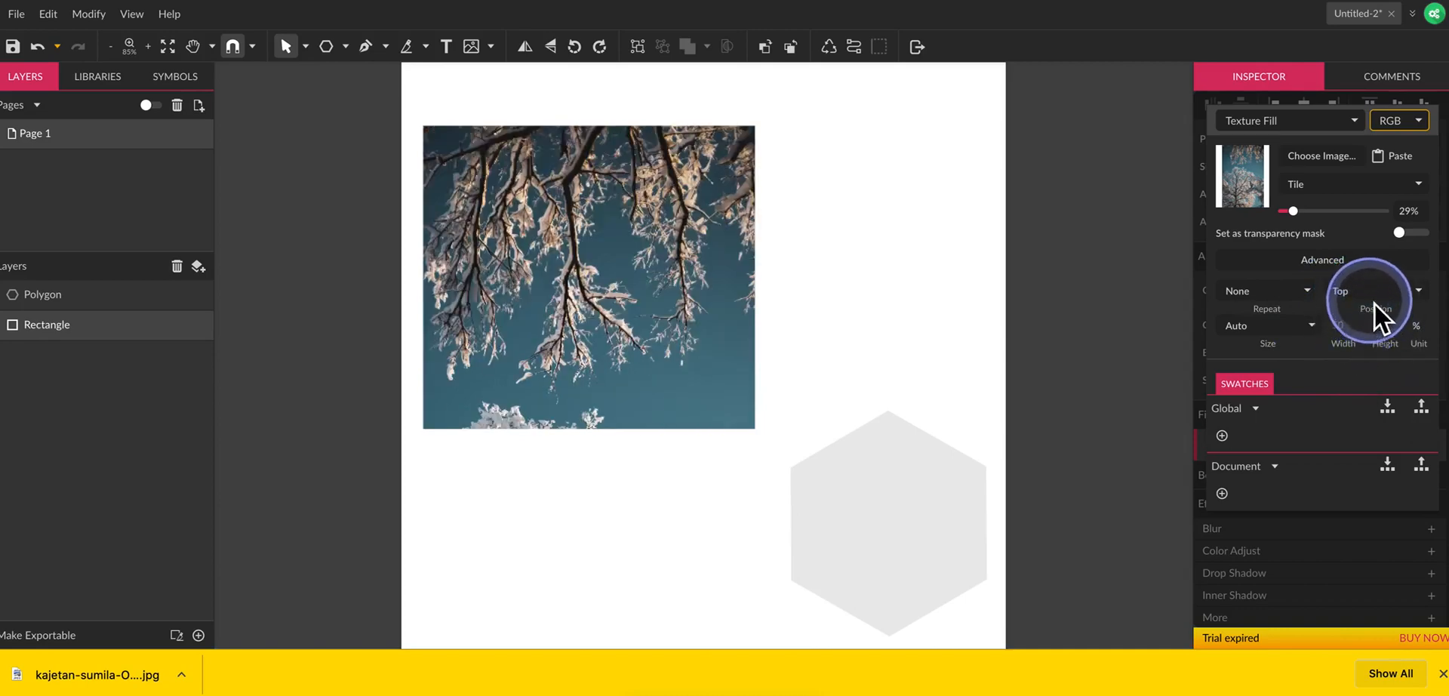
{"action": "left_click", "coordinate": [1373, 303]}
{"action": "left_click", "coordinate": [1374, 305]}
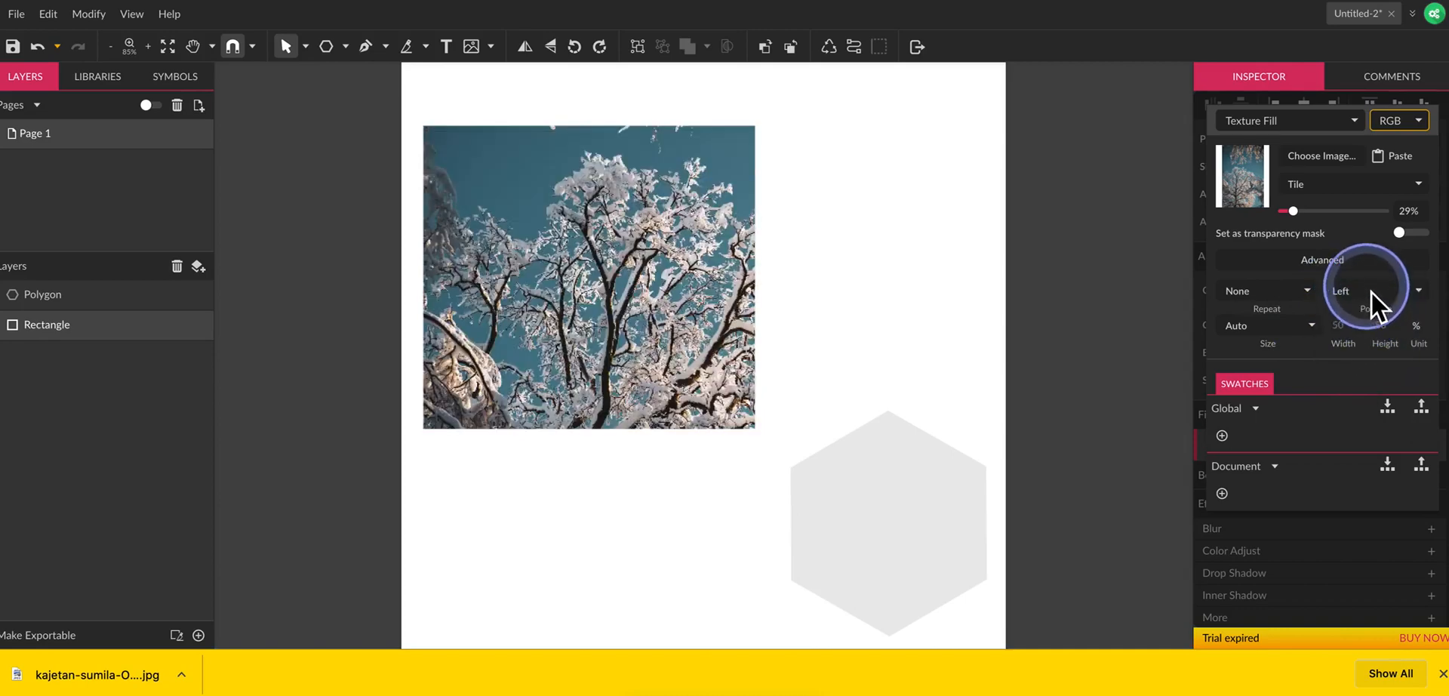
{"action": "left_click", "coordinate": [1370, 292]}
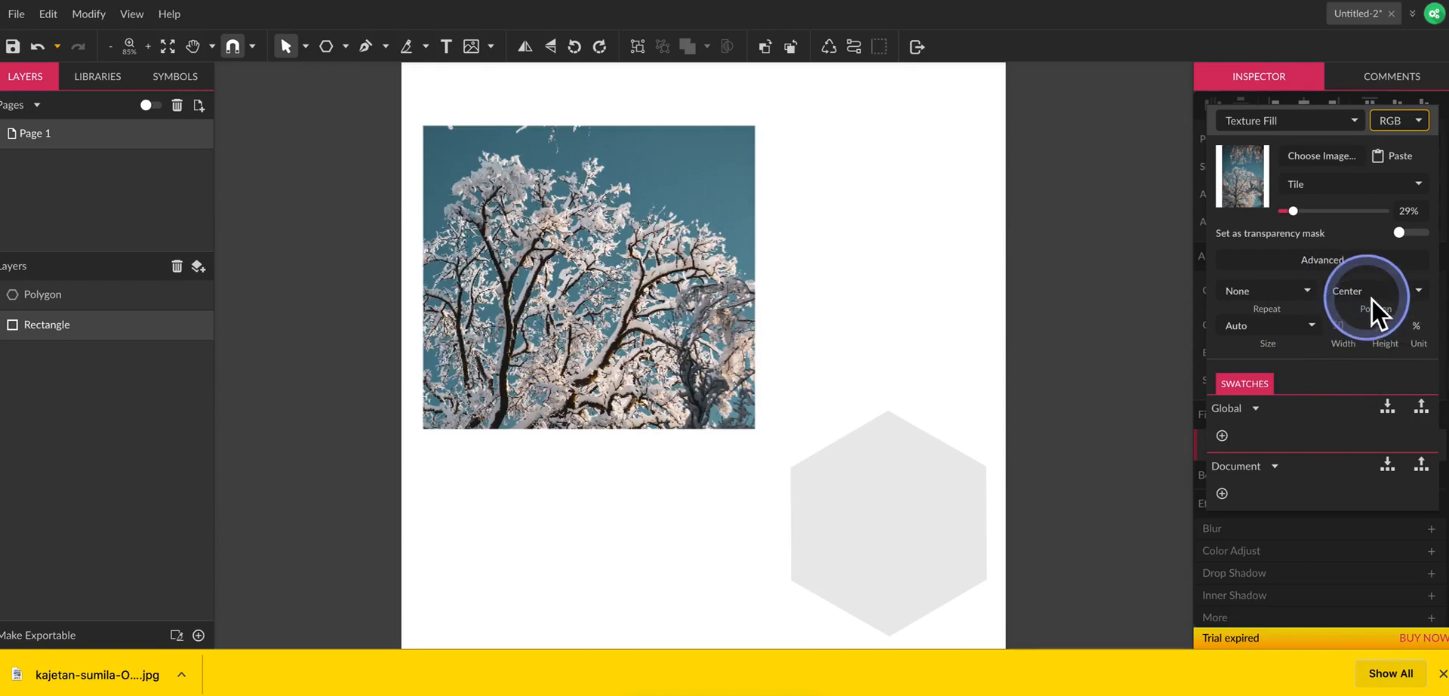
{"action": "left_click", "coordinate": [1350, 269]}
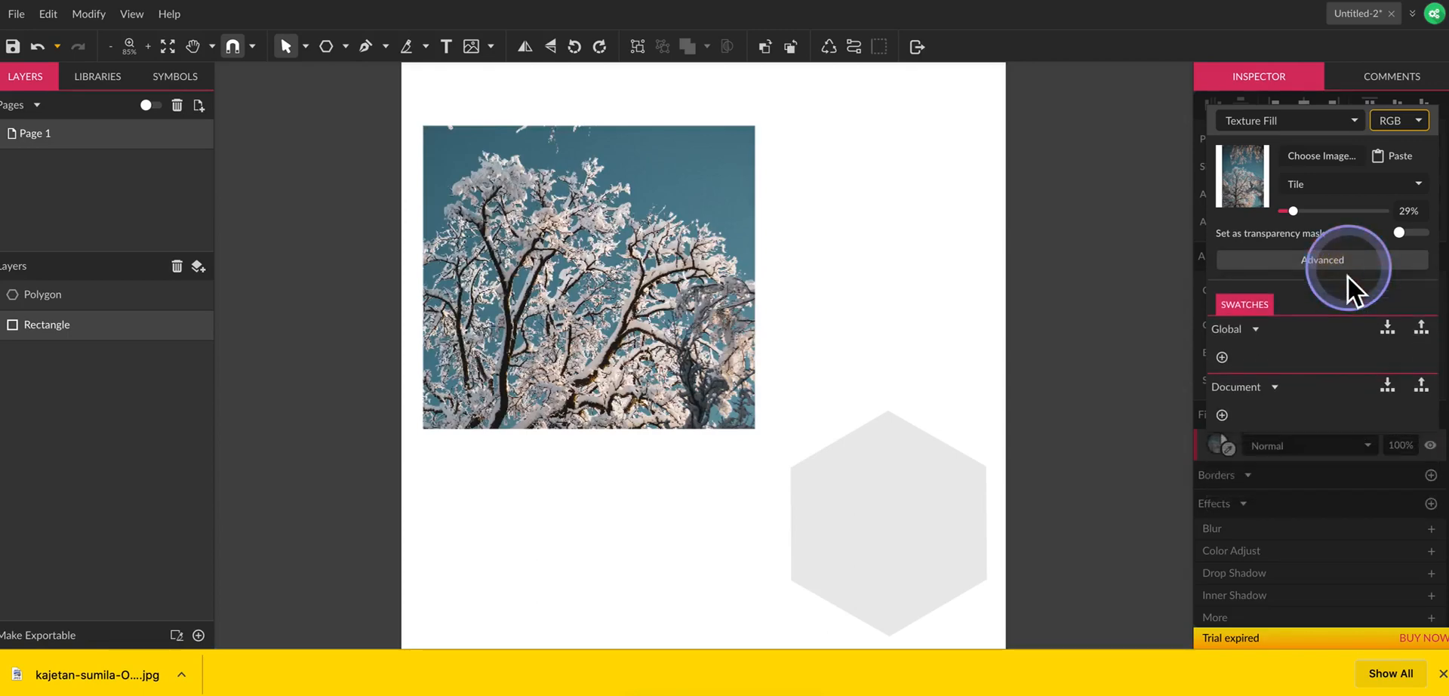
Switch the rectangle's fill from texture to Noise.
{"action": "left_click", "coordinate": [694, 331]}
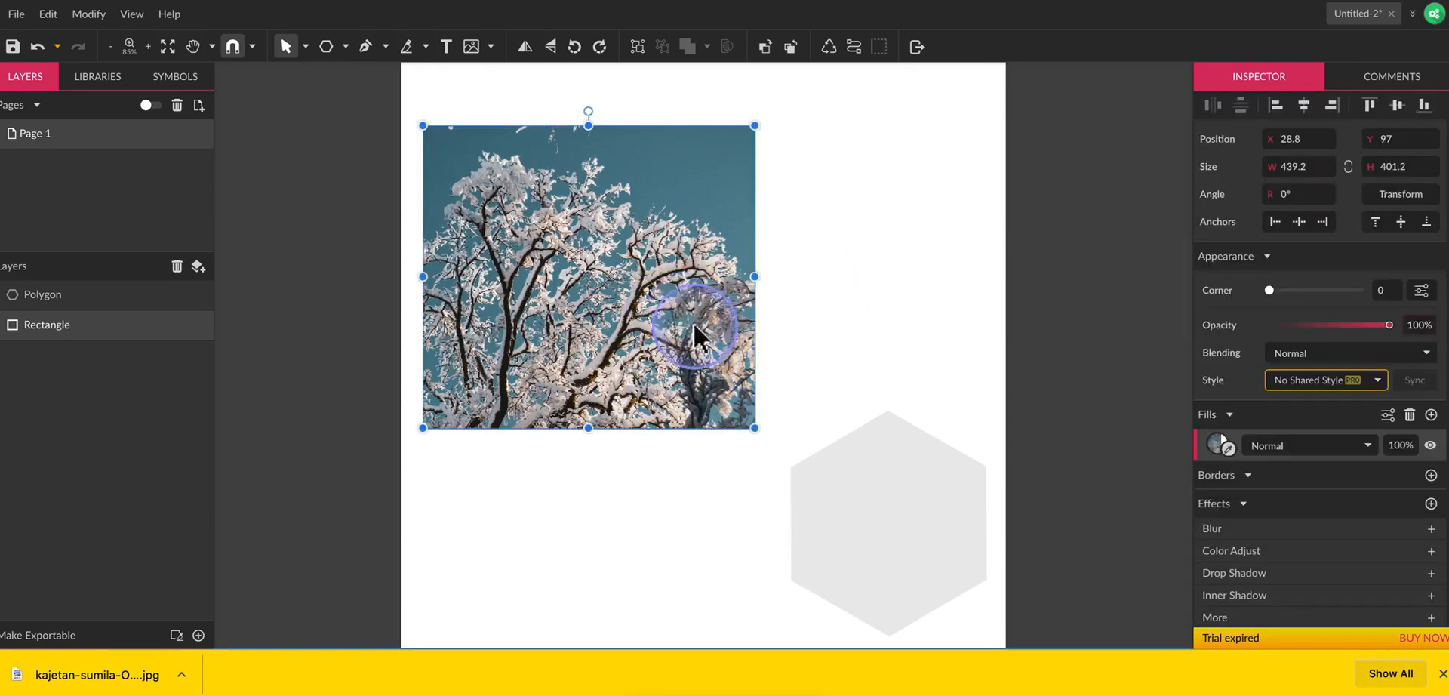
{"action": "left_click", "coordinate": [1218, 451]}
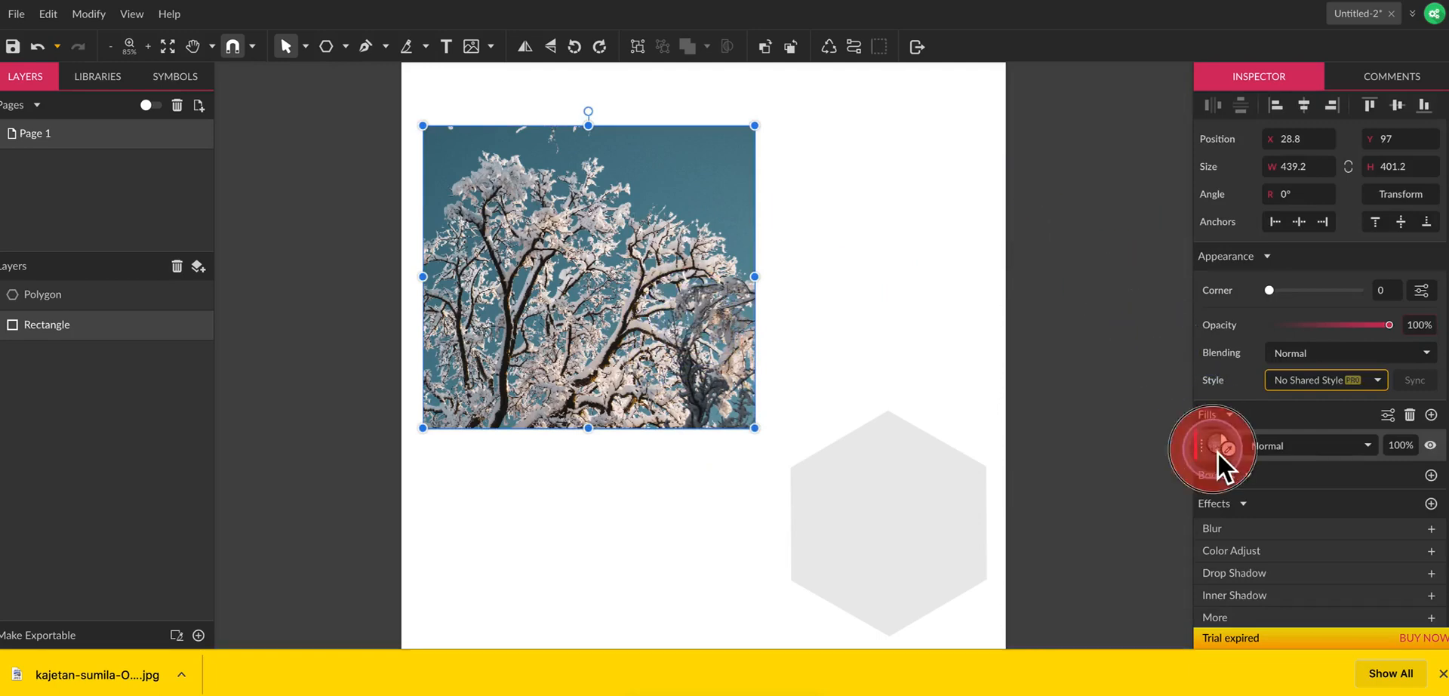
{"action": "left_click", "coordinate": [1292, 123]}
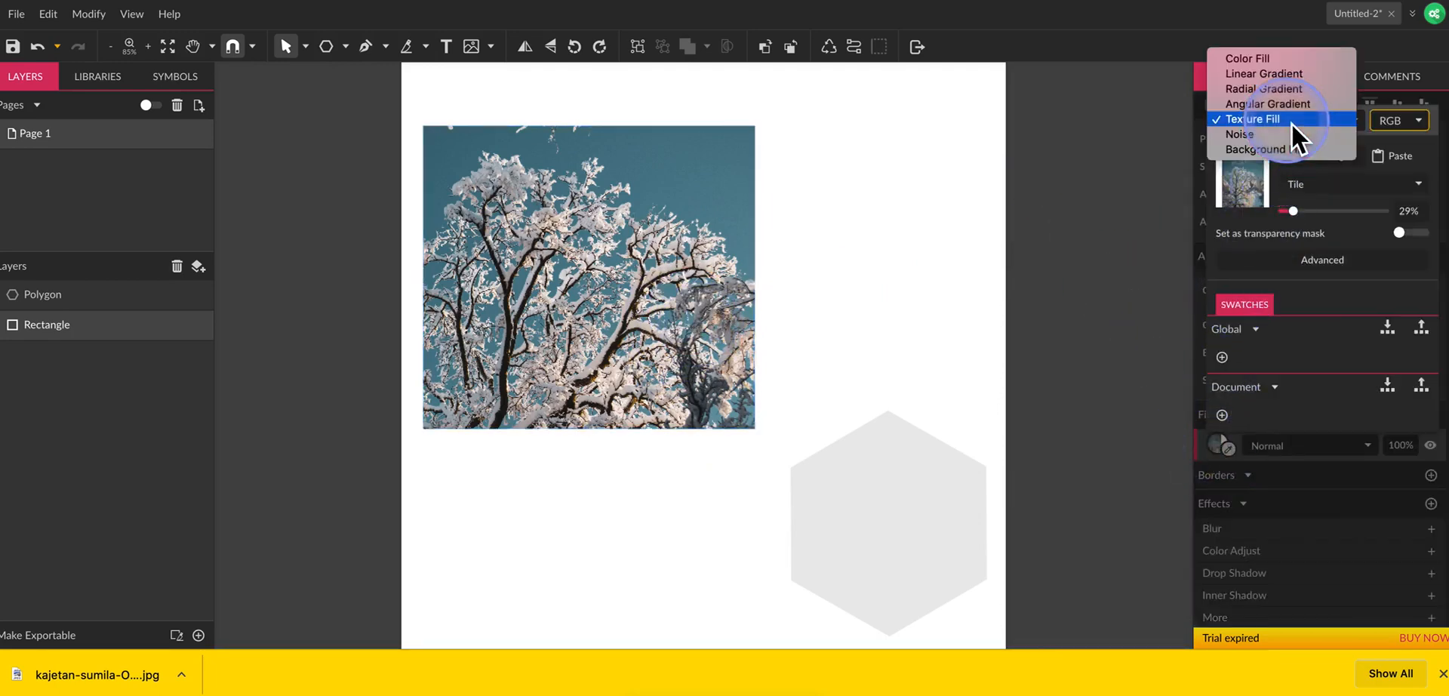
{"action": "left_click", "coordinate": [1291, 134]}
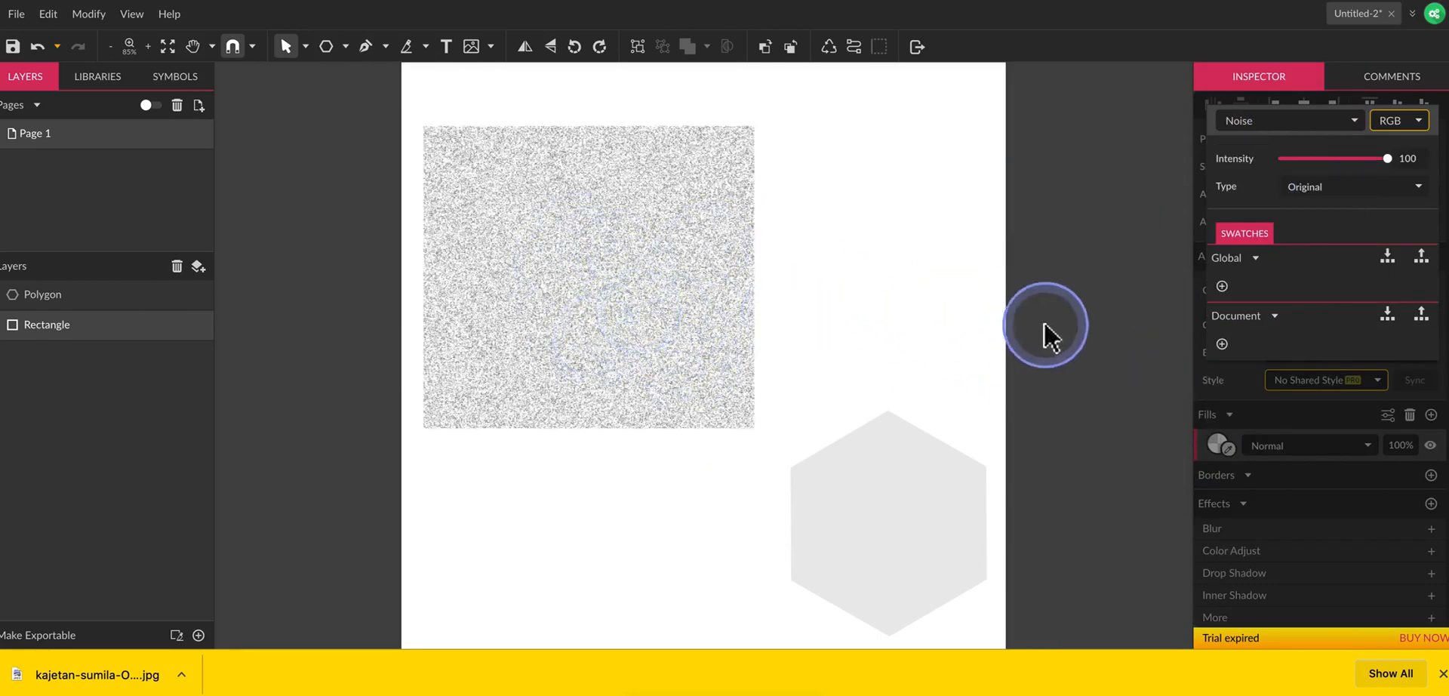
Keep the noise intensity at 100, try the Black noise type, and set the type to White.
{"action": "mouse_move", "coordinate": [1387, 159]}
{"action": "left_mouse_down"}
{"action": "mouse_move", "coordinate": [1334, 158]}
{"action": "mouse_move", "coordinate": [1392, 159]}
{"action": "left_mouse_up"}
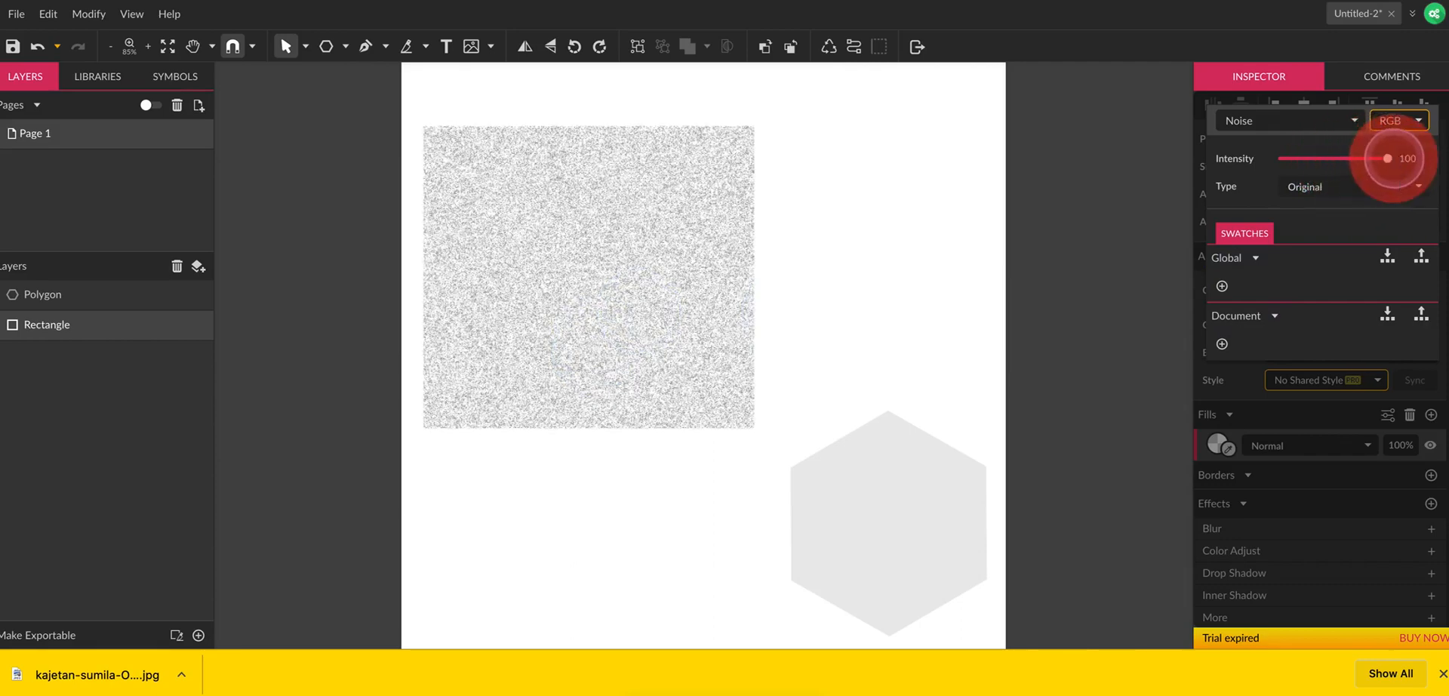
{"action": "left_click", "coordinate": [1323, 191]}
{"action": "left_click", "coordinate": [1375, 199]}
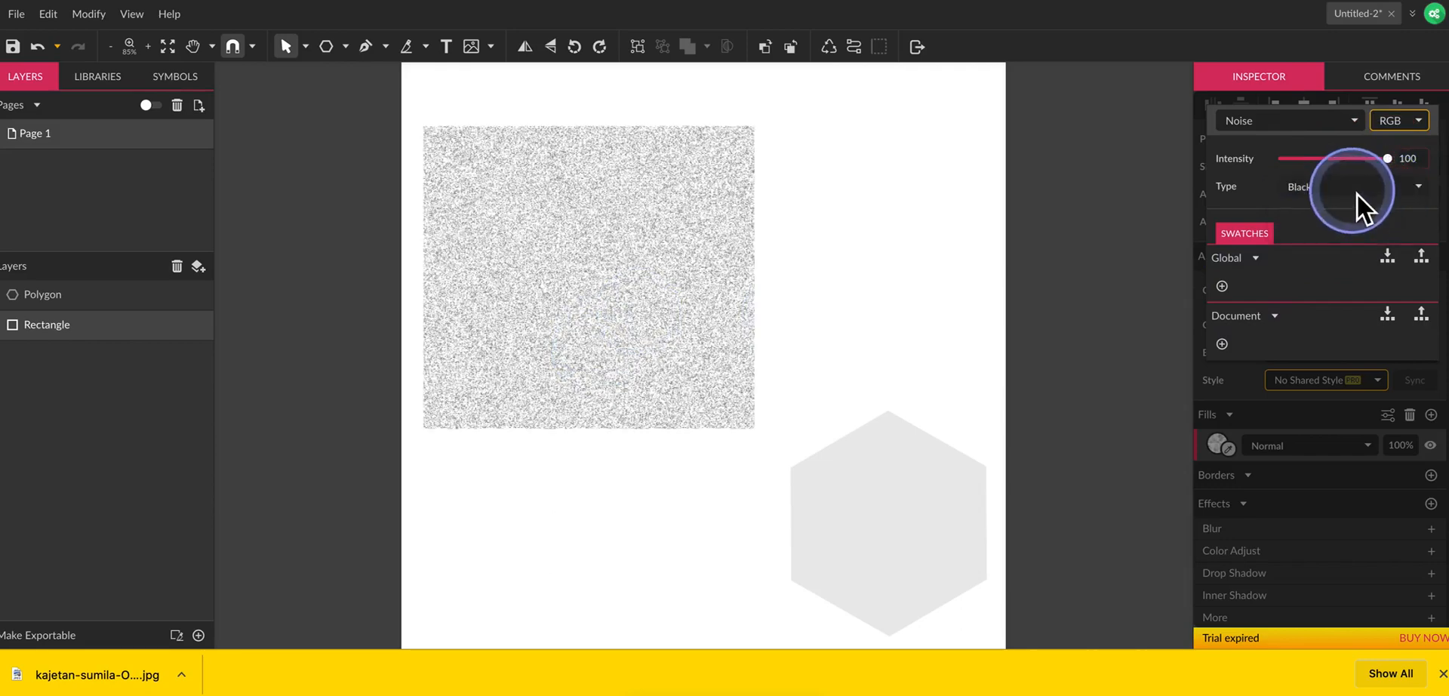
{"action": "left_click", "coordinate": [1355, 188]}
{"action": "left_click", "coordinate": [1338, 201]}
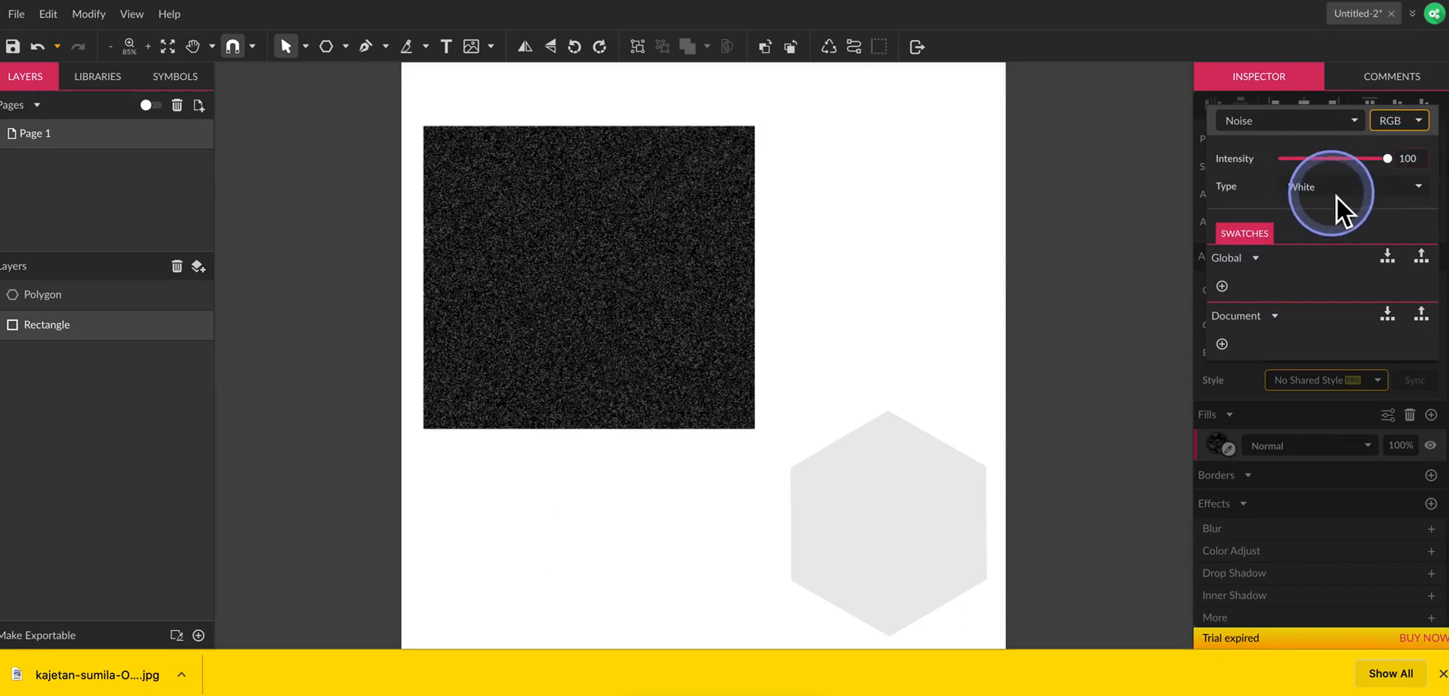
Try the Color noise type on the rectangle's fill and set the type to Original.
{"action": "left_click", "coordinate": [1337, 197]}
{"action": "left_click", "coordinate": [1335, 203]}
{"action": "left_click", "coordinate": [1333, 187]}
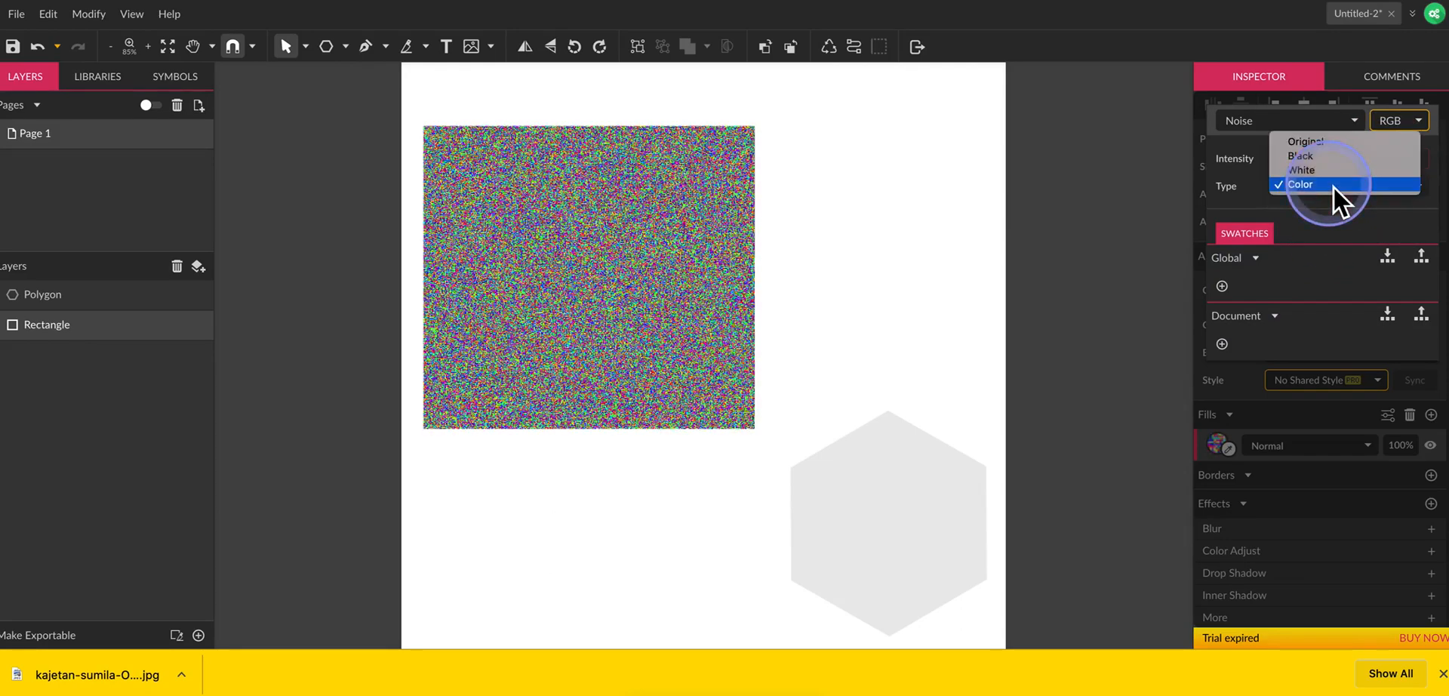
{"action": "left_click", "coordinate": [1332, 143]}
Try Background Fill as the rectangle's fill type.
{"action": "left_click", "coordinate": [1292, 126]}
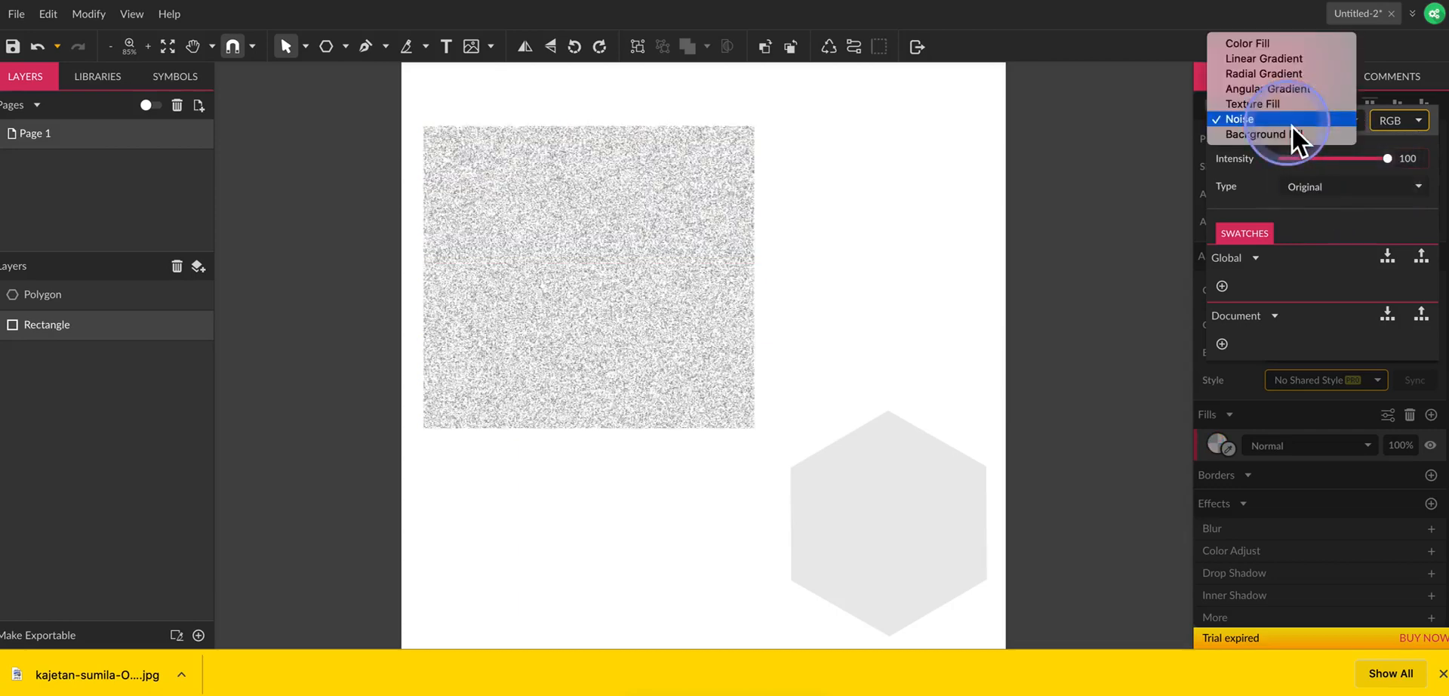
{"action": "left_click", "coordinate": [1320, 133]}
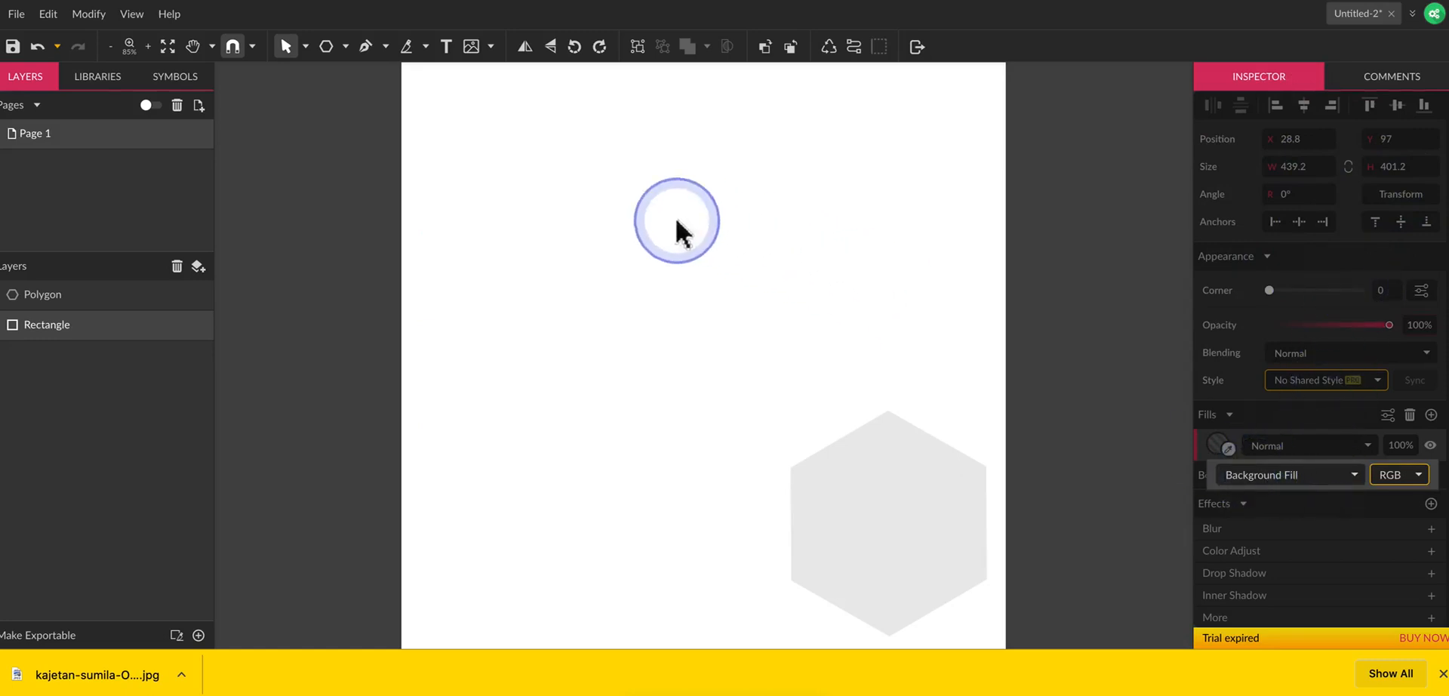
{"action": "left_click", "coordinate": [639, 306]}
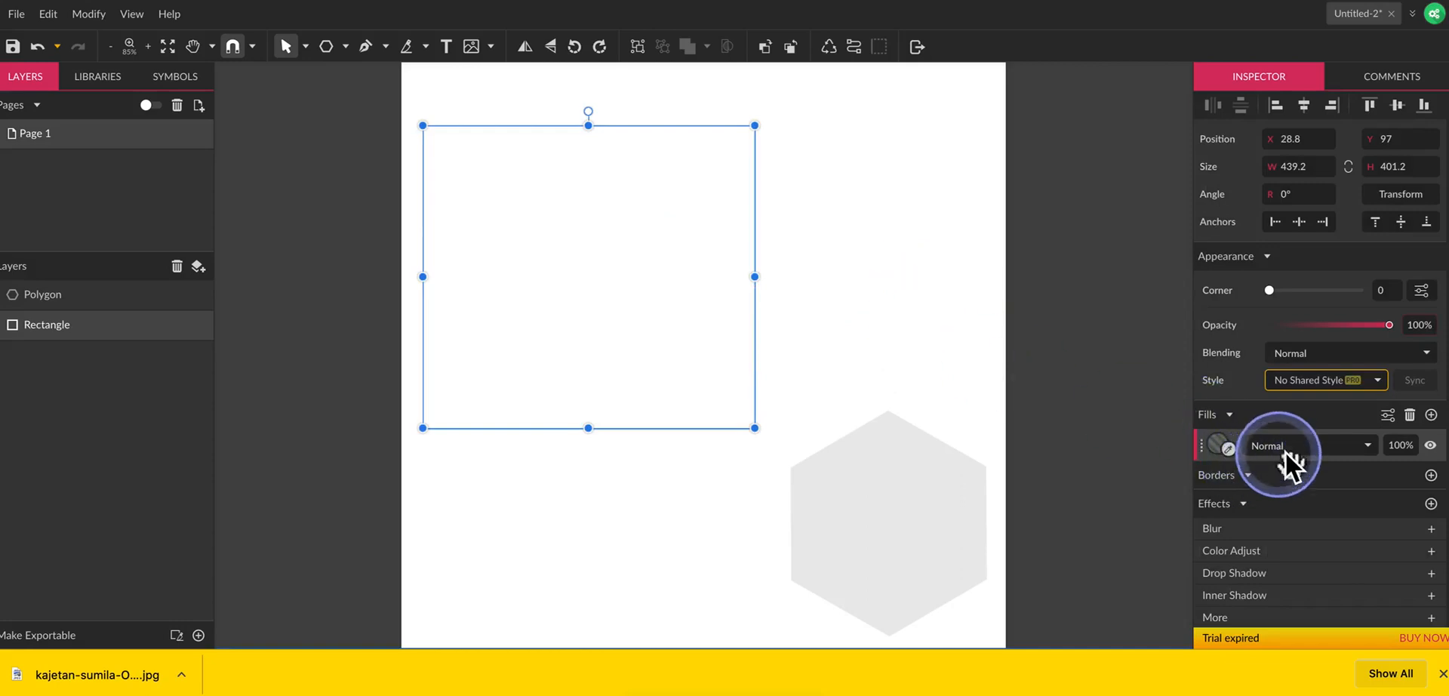
Switch the rectangle's fill back to Color Fill and set it to red #AE3838.
{"action": "left_click", "coordinate": [1221, 446]}
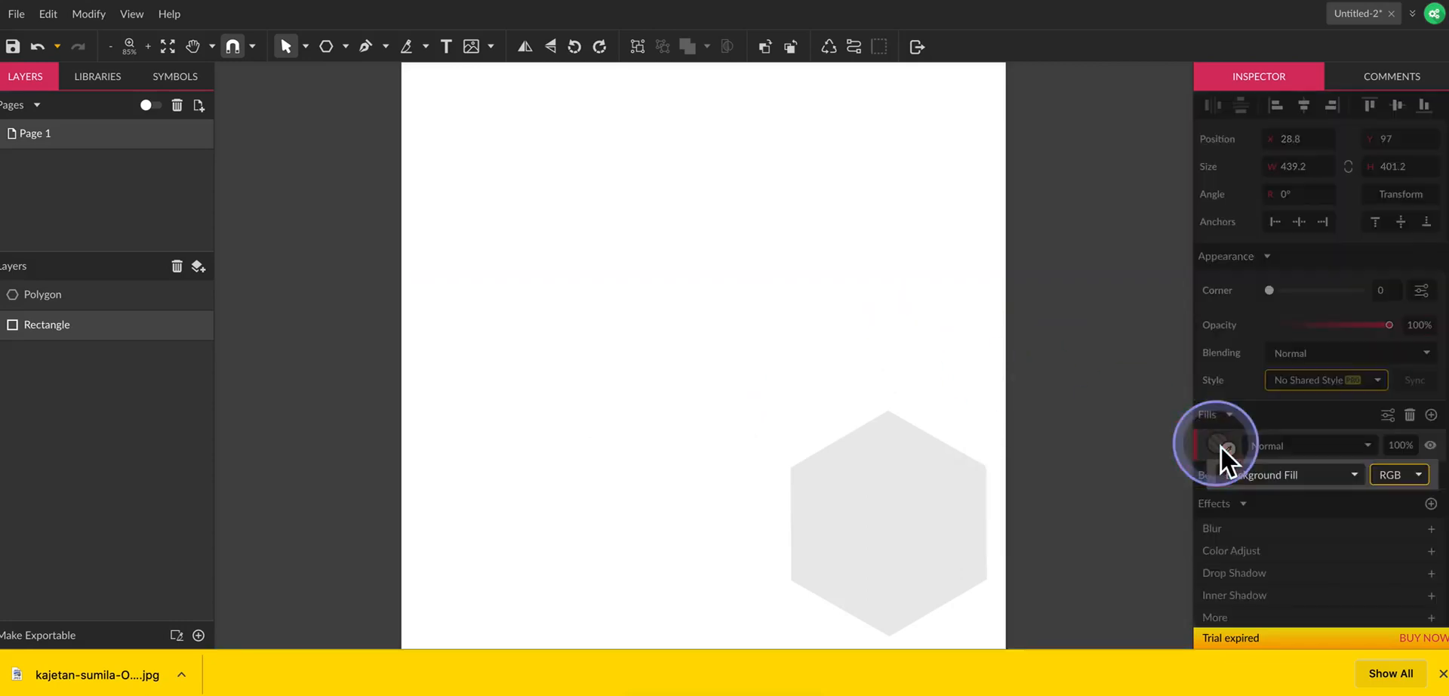
{"action": "left_click", "coordinate": [1287, 468]}
{"action": "left_click", "coordinate": [1261, 391]}
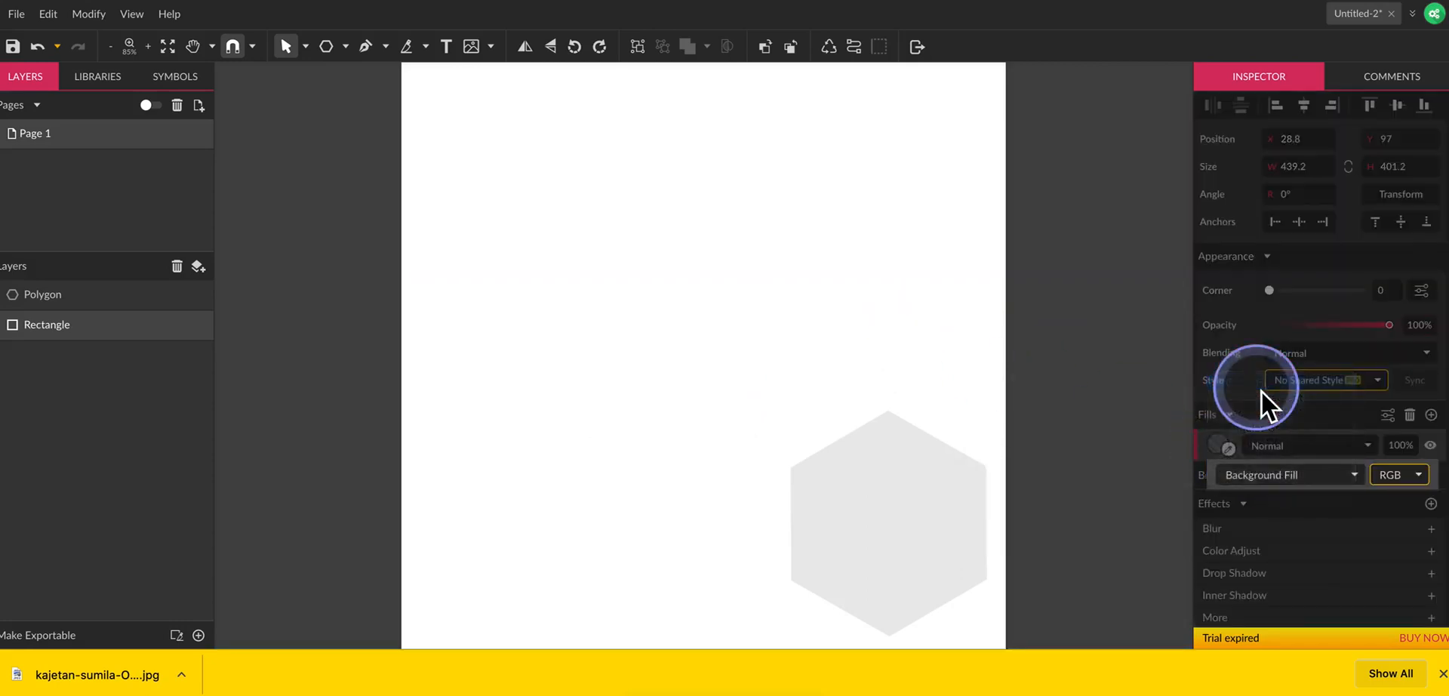
{"action": "left_click", "coordinate": [711, 288]}
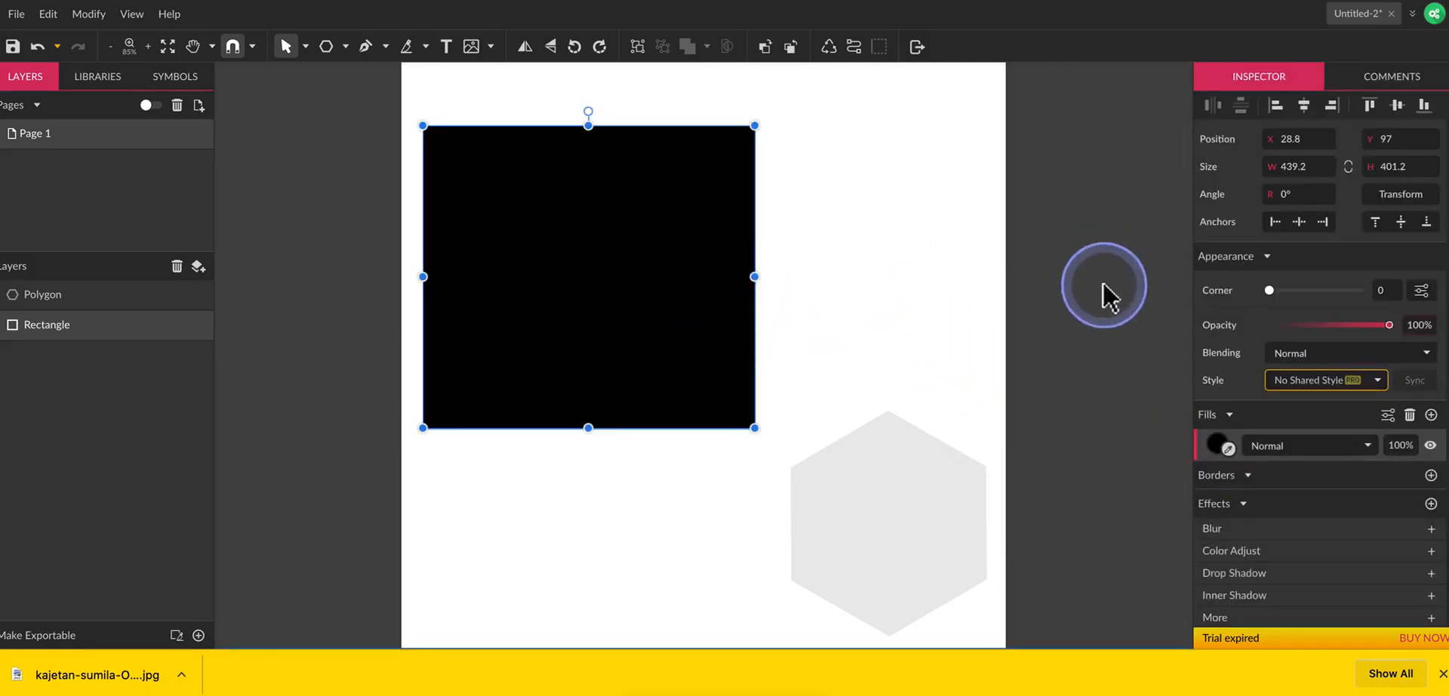
{"action": "left_click", "coordinate": [1215, 446]}
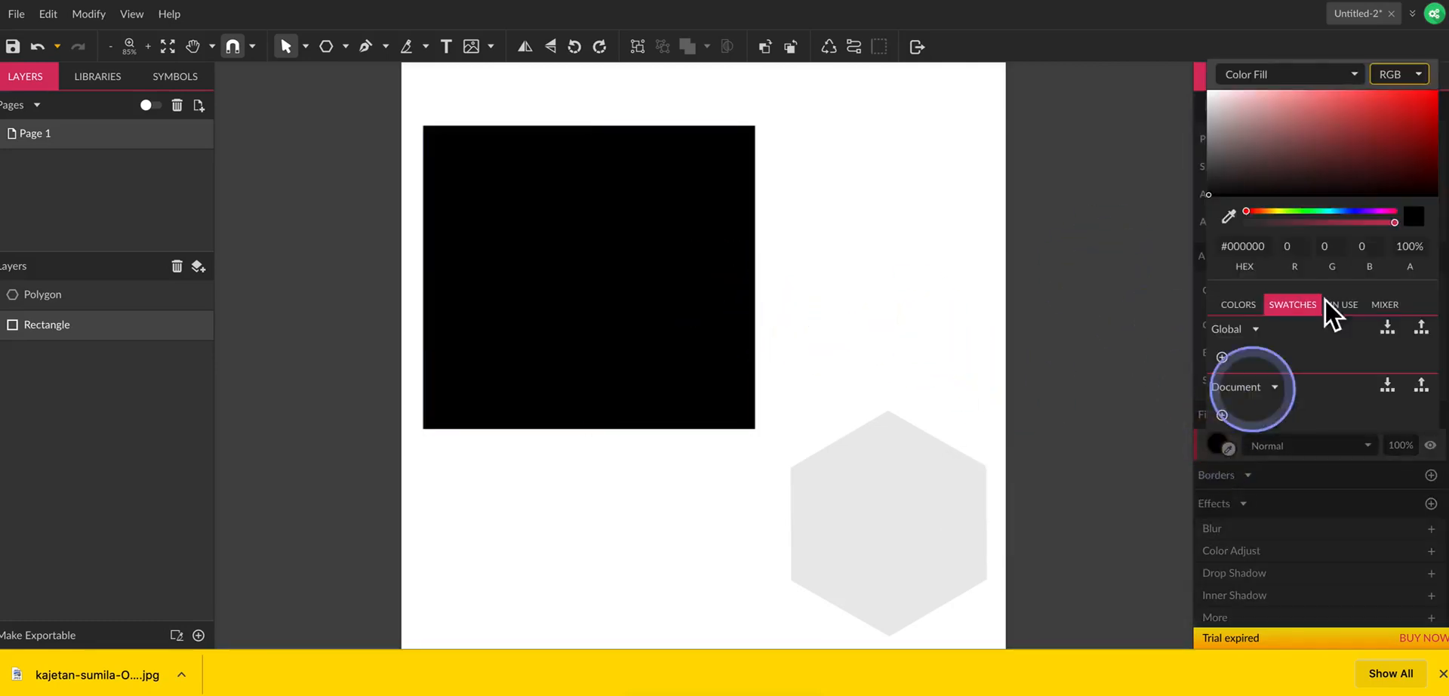
{"action": "left_click", "coordinate": [1363, 124]}
{"action": "left_click", "coordinate": [802, 528]}
Close the browser's downloads bar and change the rectangle's red fill to blue #2E5BB7.
{"action": "left_click", "coordinate": [857, 528]}
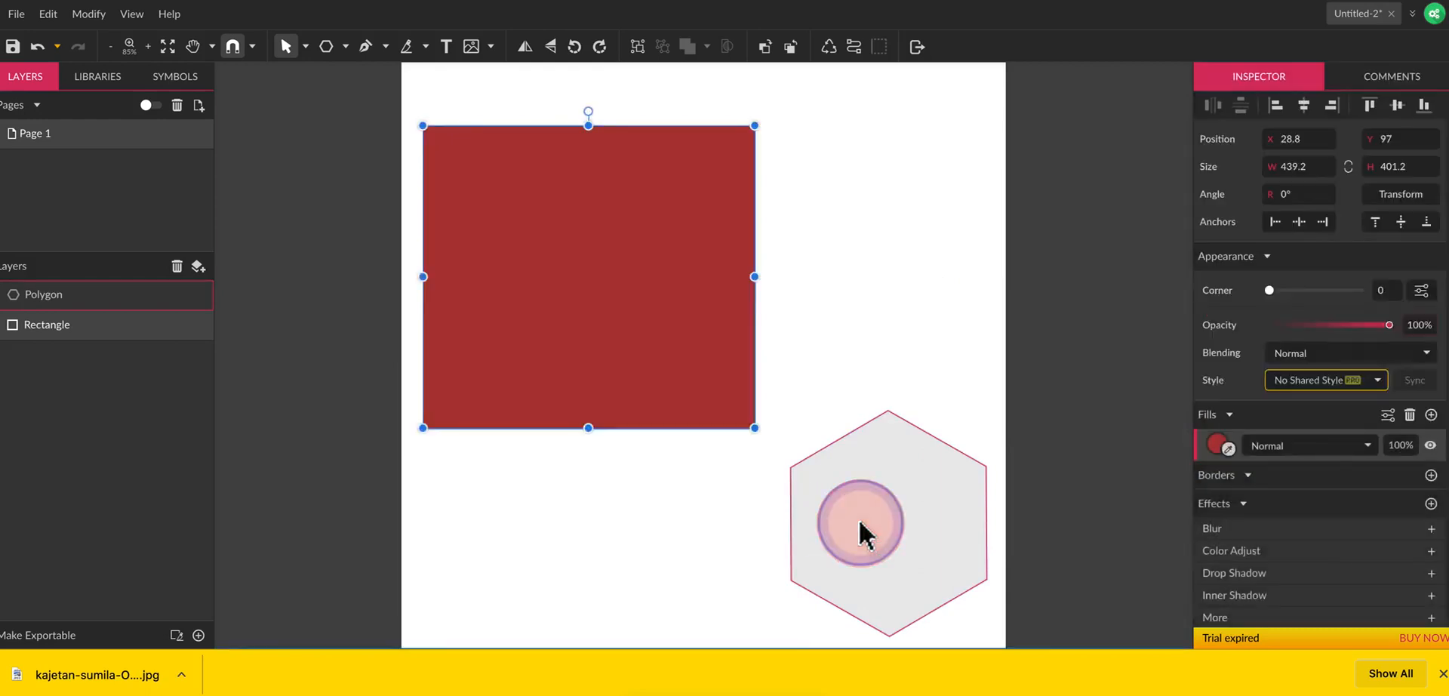
{"action": "left_click", "coordinate": [980, 604]}
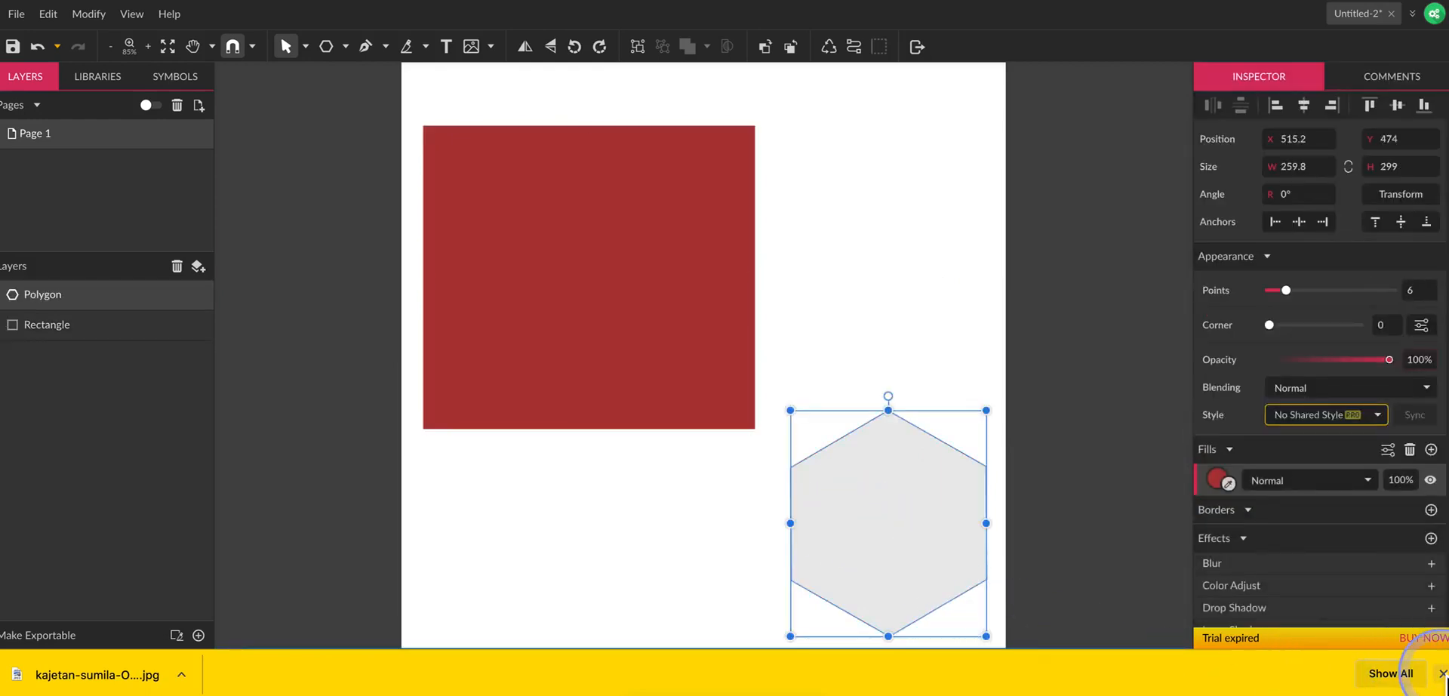
{"action": "left_click", "coordinate": [1442, 673]}
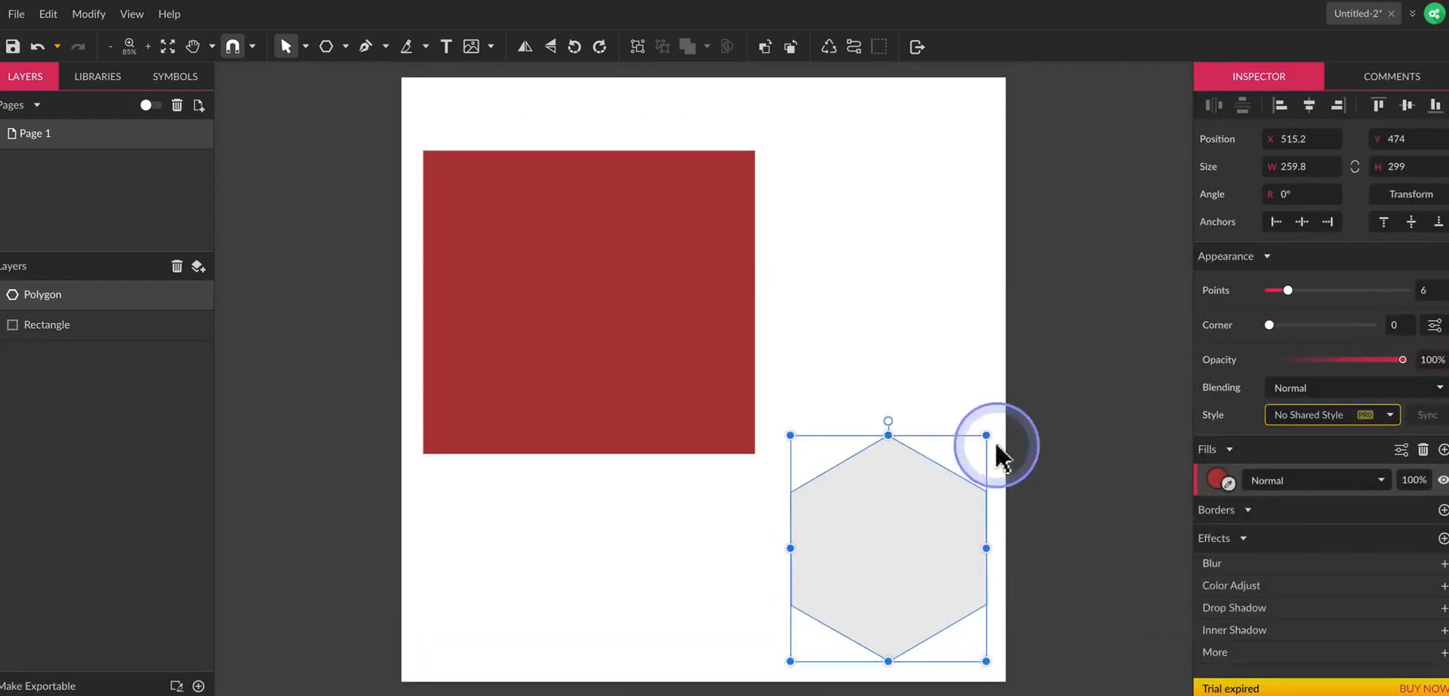
{"action": "left_click", "coordinate": [1218, 478]}
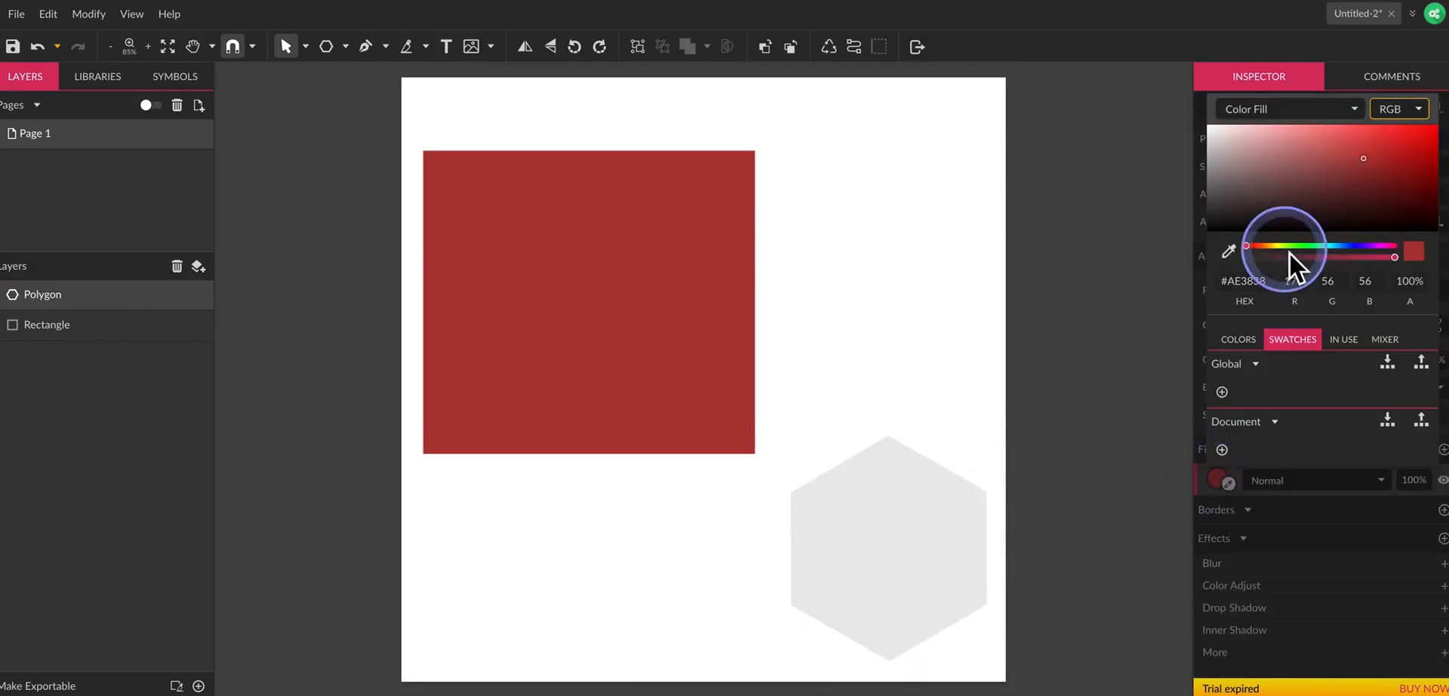
{"action": "left_click", "coordinate": [1337, 246]}
{"action": "left_click_drag", "start_coordinate": [1387, 159], "coordinate": [1298, 206]}
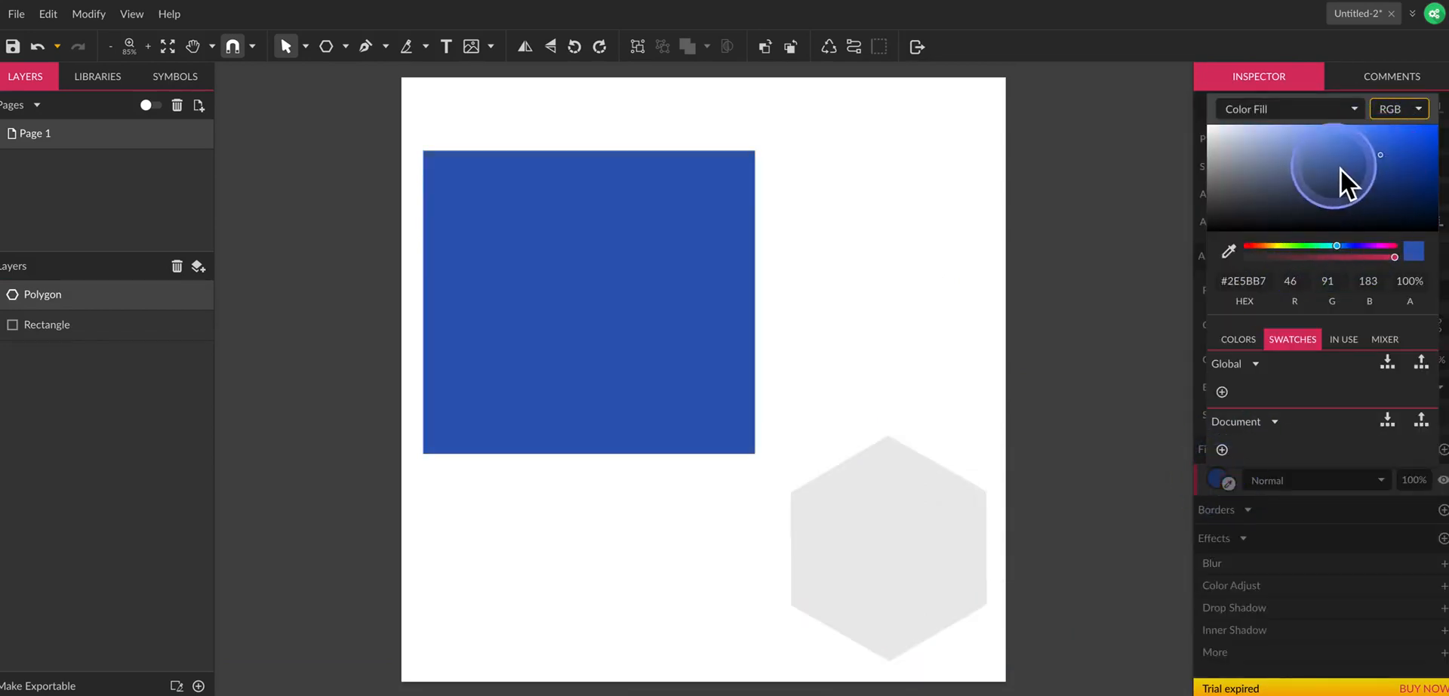
{"action": "left_click", "coordinate": [830, 555]}
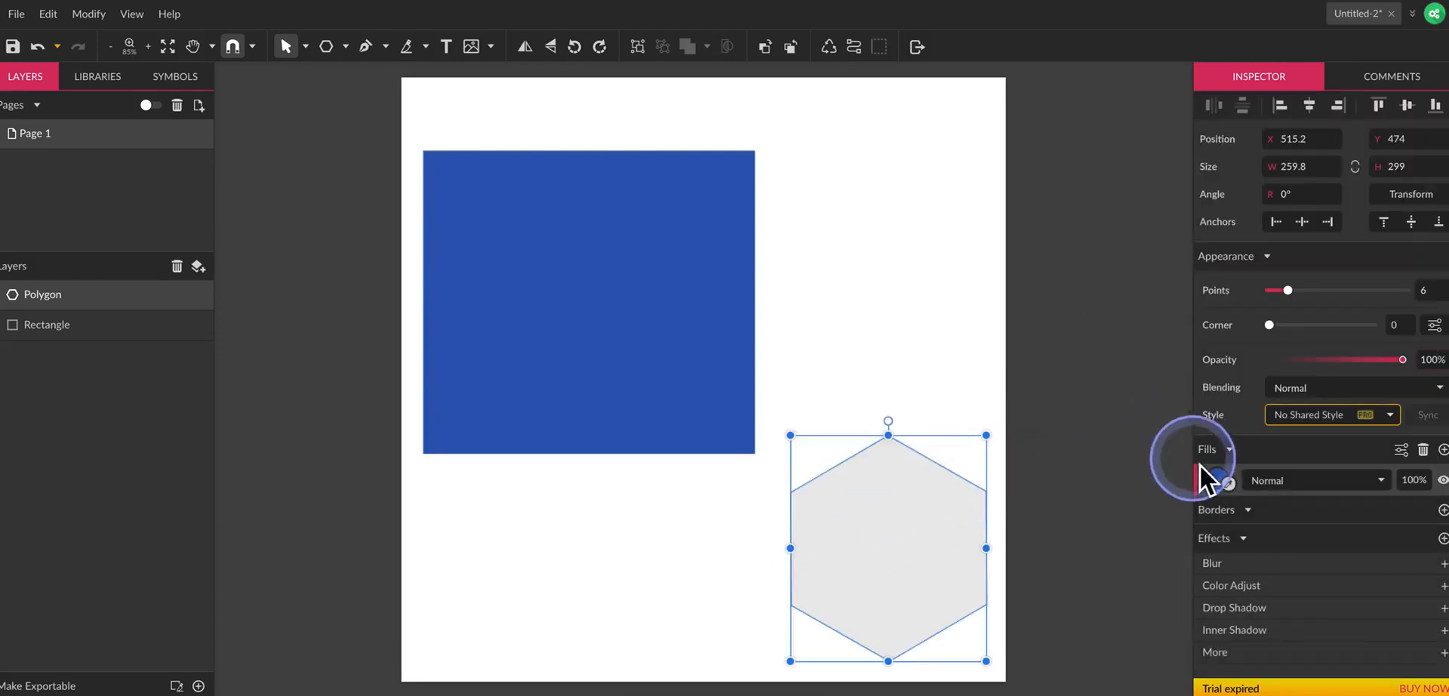
Move the blue rectangle straight up, close to the page's upper edge.
{"action": "left_click", "coordinate": [958, 333]}
{"action": "left_click", "coordinate": [694, 340]}
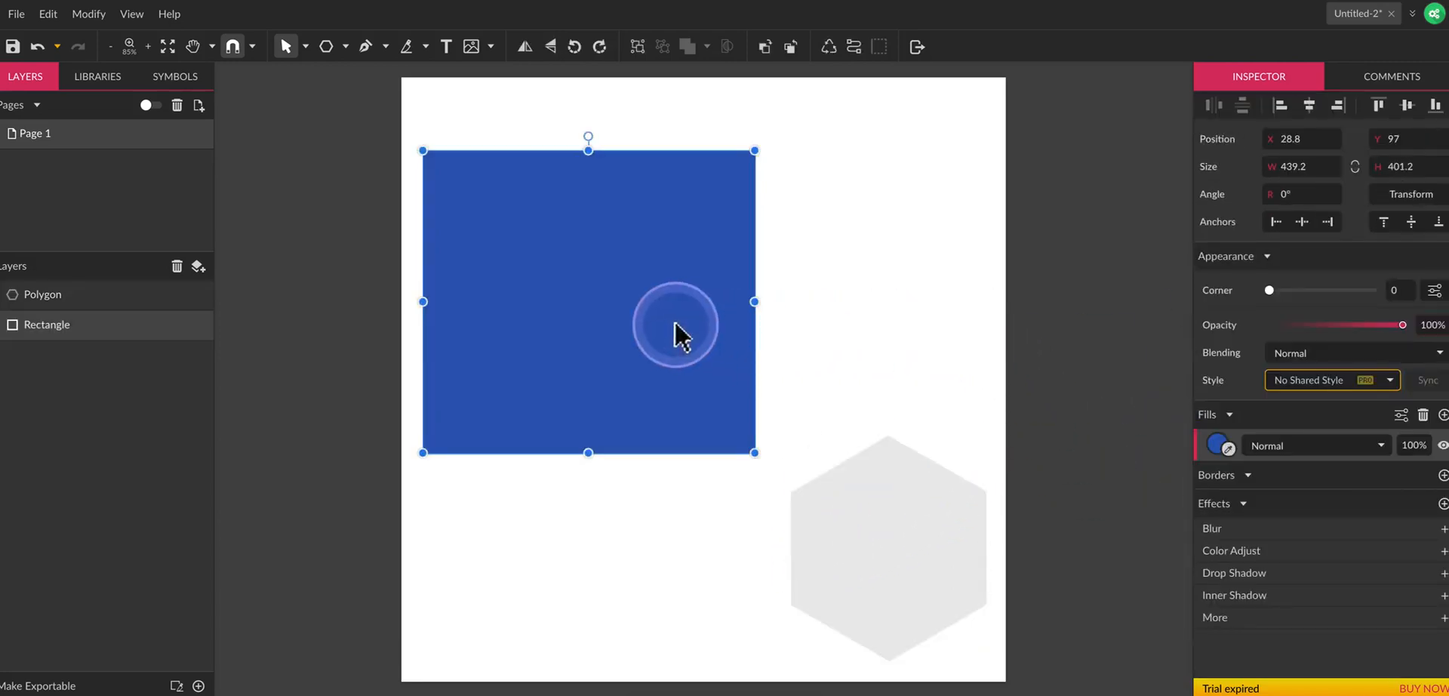
{"action": "left_click_drag", "start_coordinate": [677, 332], "coordinate": [715, 304]}
{"action": "left_click", "coordinate": [857, 374]}
Set the polygon's fill to dark red #803535.
{"action": "left_click", "coordinate": [862, 505]}
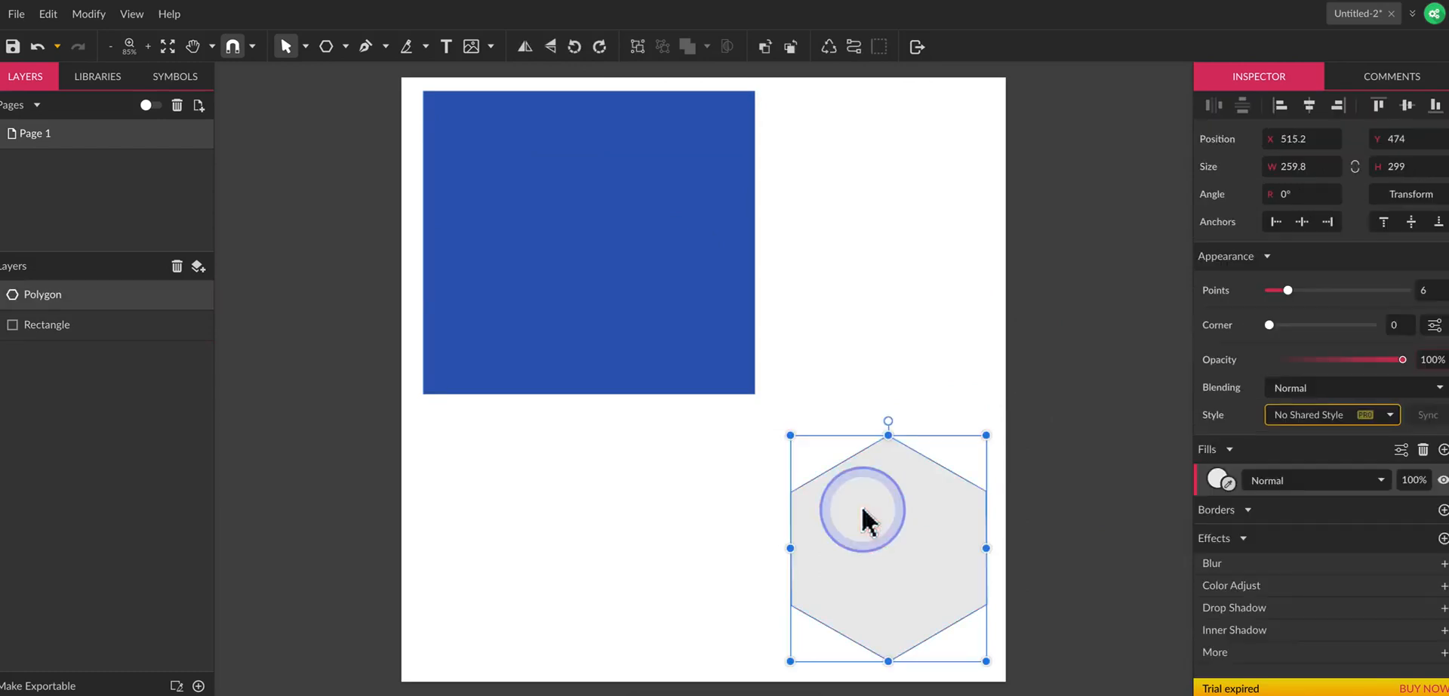
{"action": "left_click", "coordinate": [1218, 478]}
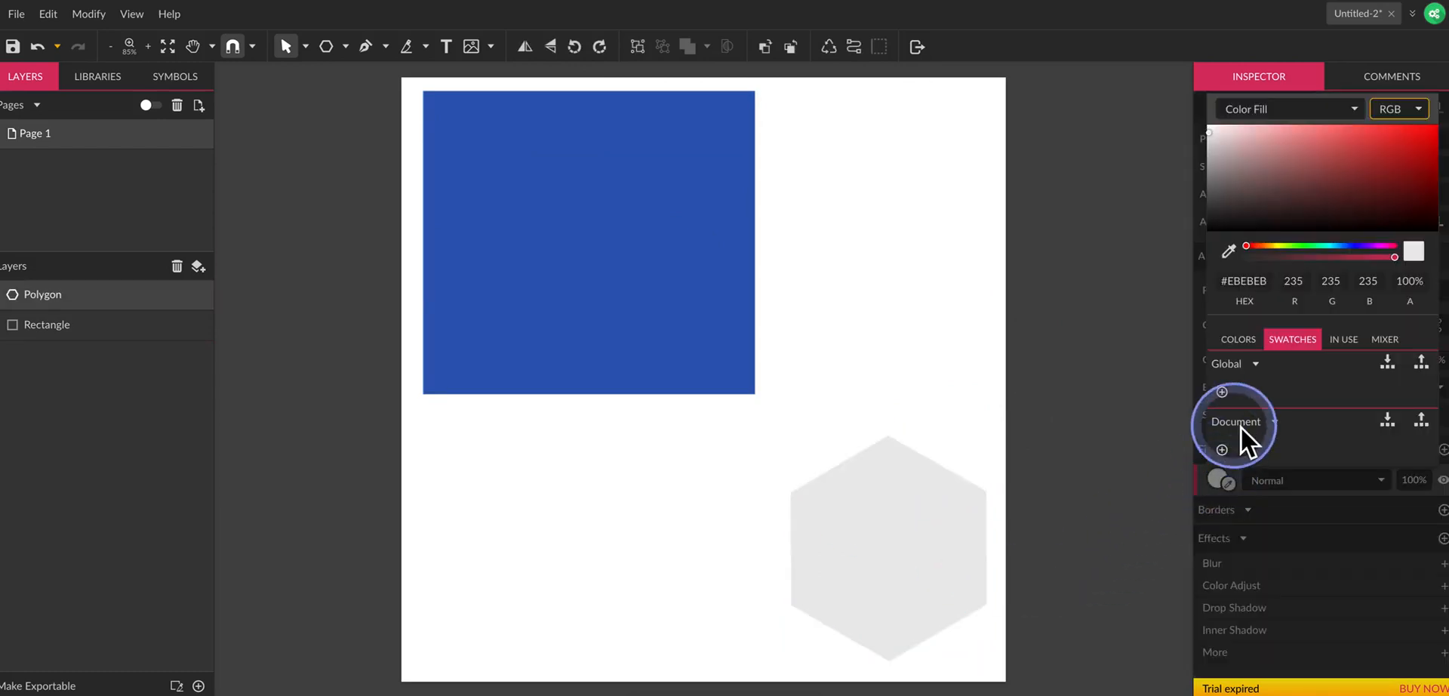
{"action": "left_click", "coordinate": [1343, 178]}
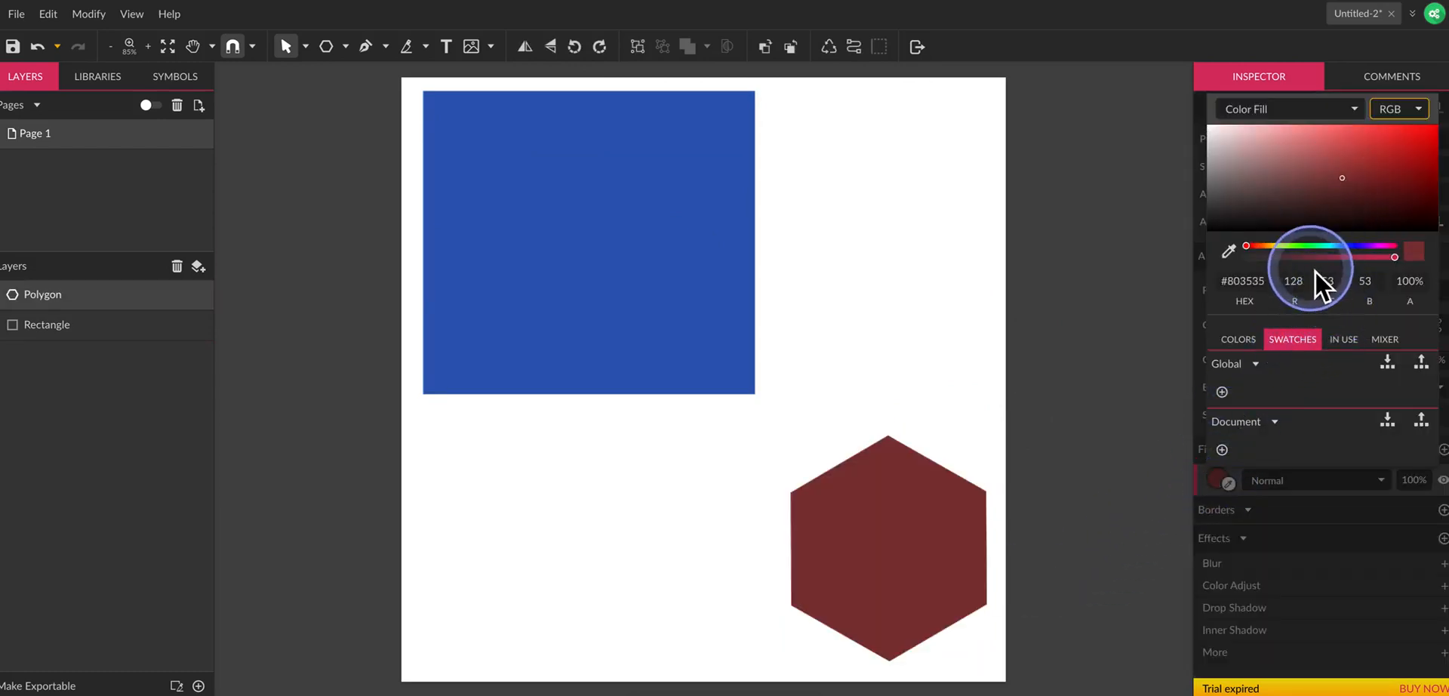
{"action": "left_click", "coordinate": [1071, 369]}
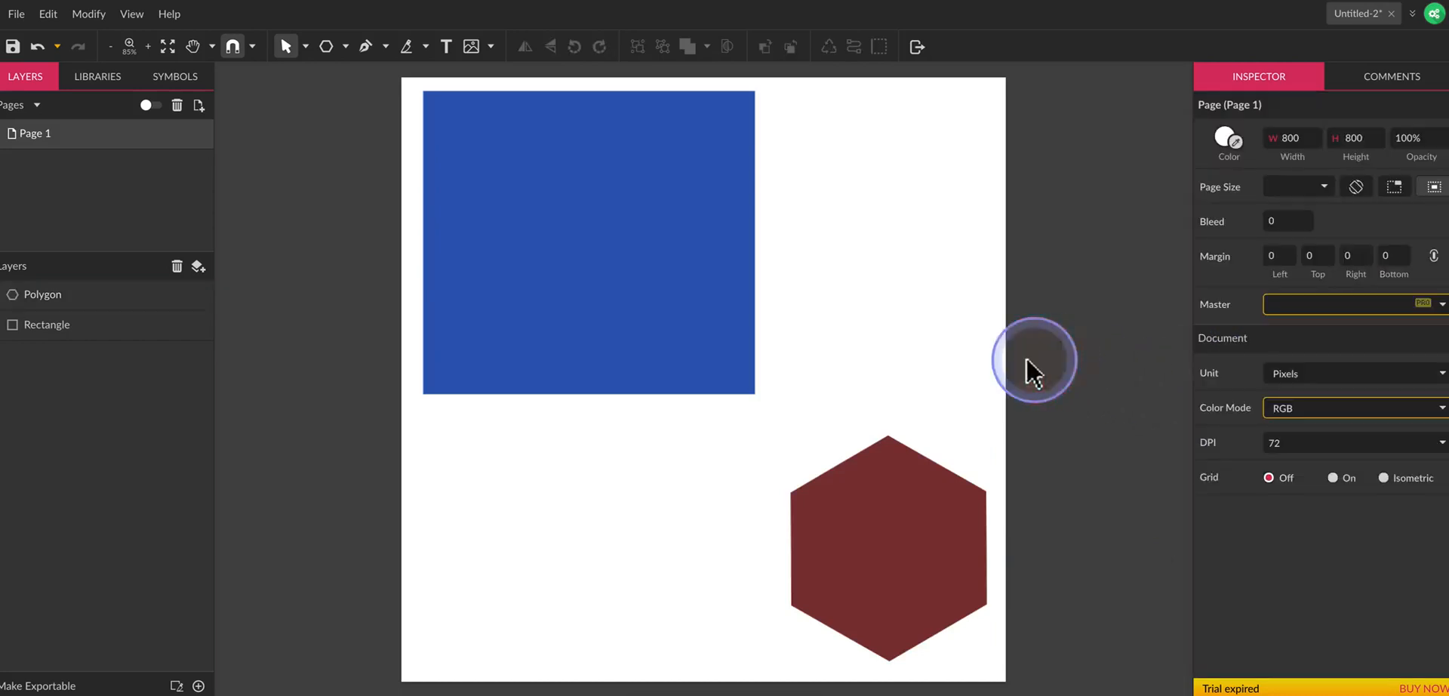
Set the polygon's points to 7 and try its opacity setting, leaving it at 100%.
{"action": "left_click", "coordinate": [920, 539]}
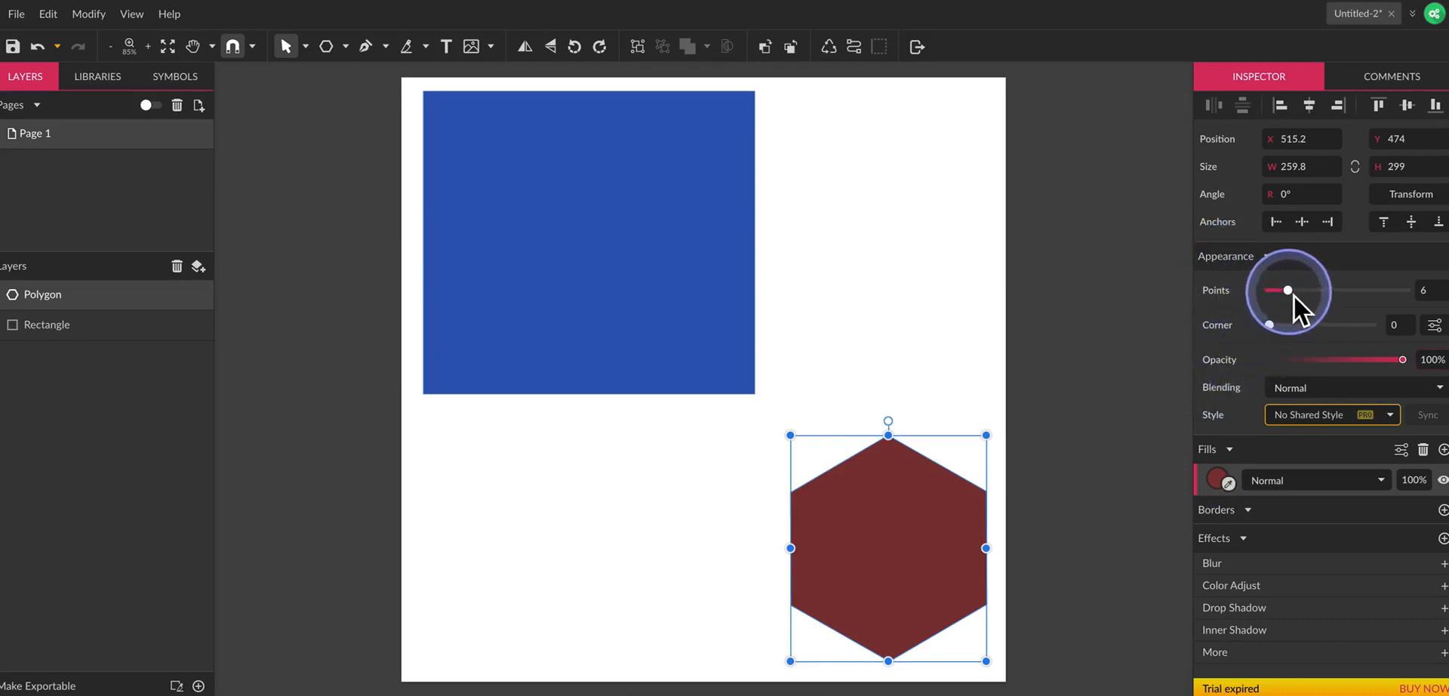
{"action": "left_click_drag", "start_coordinate": [1293, 296], "coordinate": [1271, 330]}
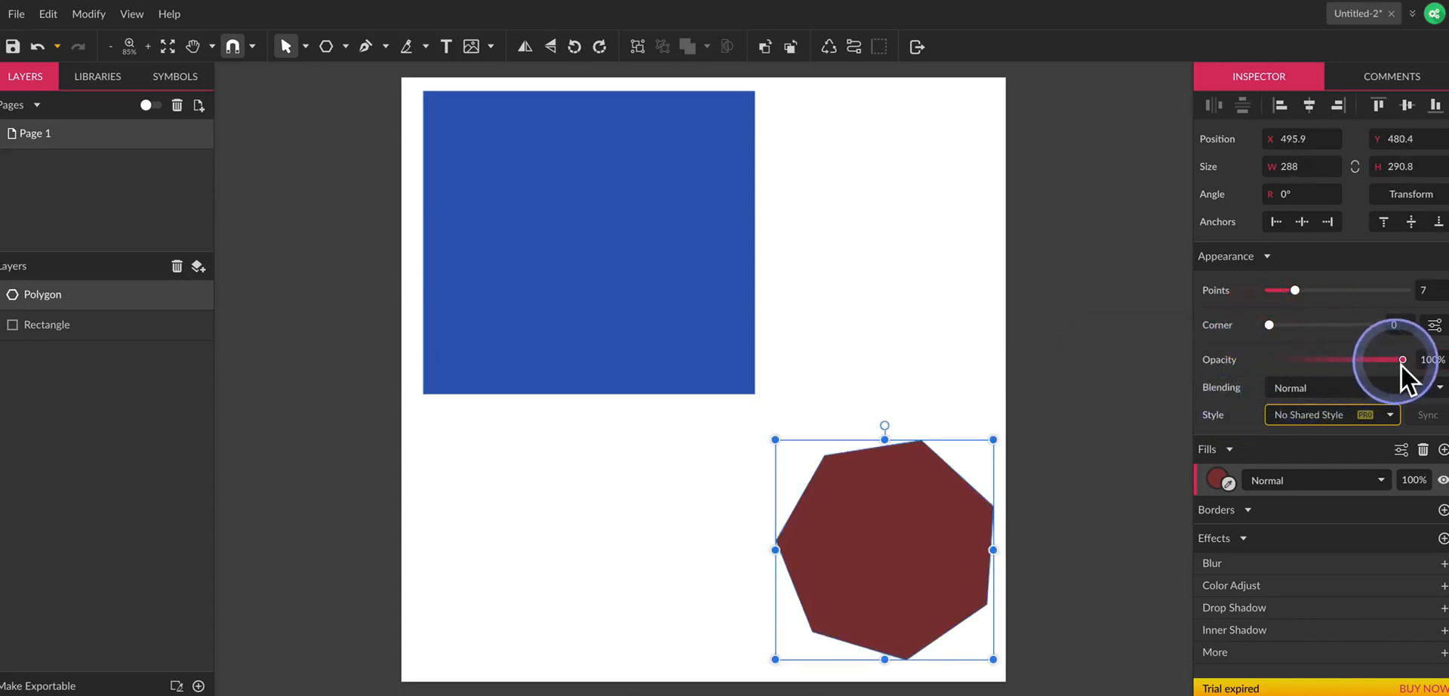
{"action": "mouse_move", "coordinate": [1402, 360]}
{"action": "left_mouse_down"}
{"action": "mouse_move", "coordinate": [1316, 360]}
{"action": "mouse_move", "coordinate": [1412, 360]}
{"action": "left_mouse_up"}
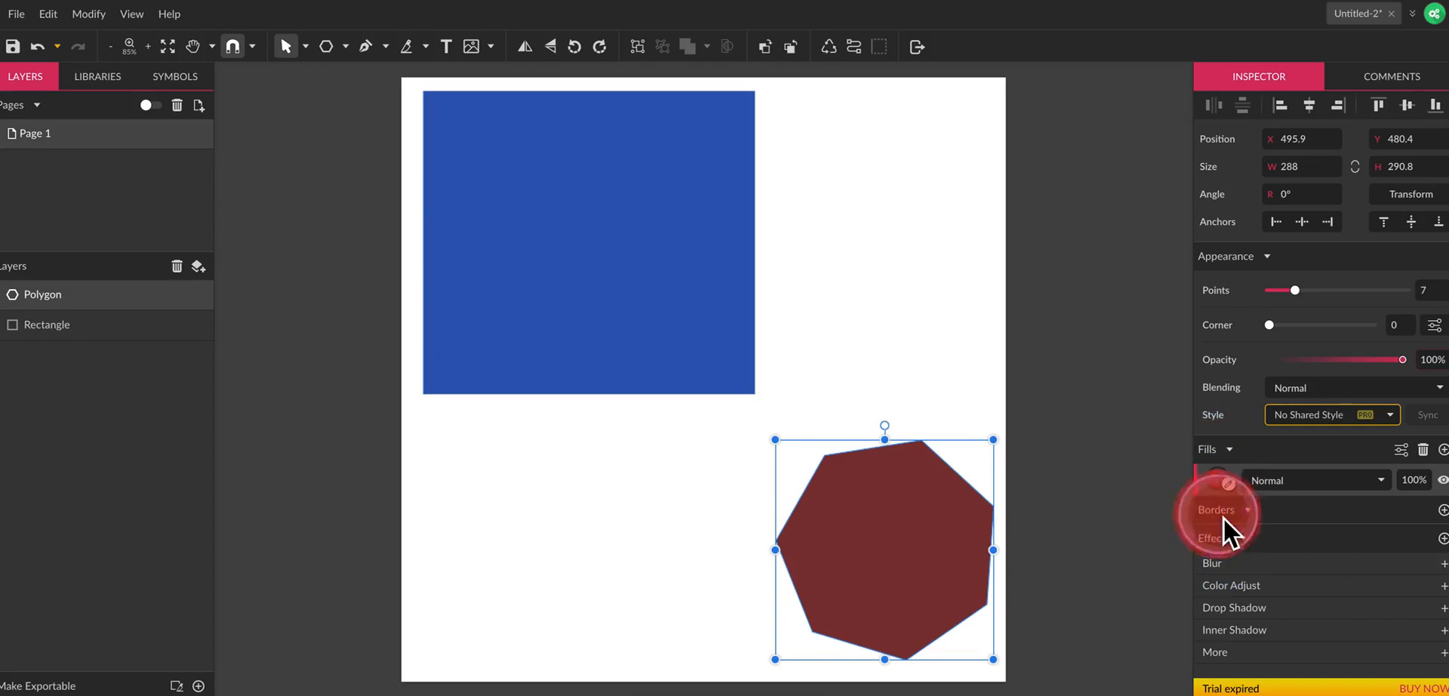
Add a border to the polygon and set its width to 8.
{"action": "left_click", "coordinate": [1247, 512]}
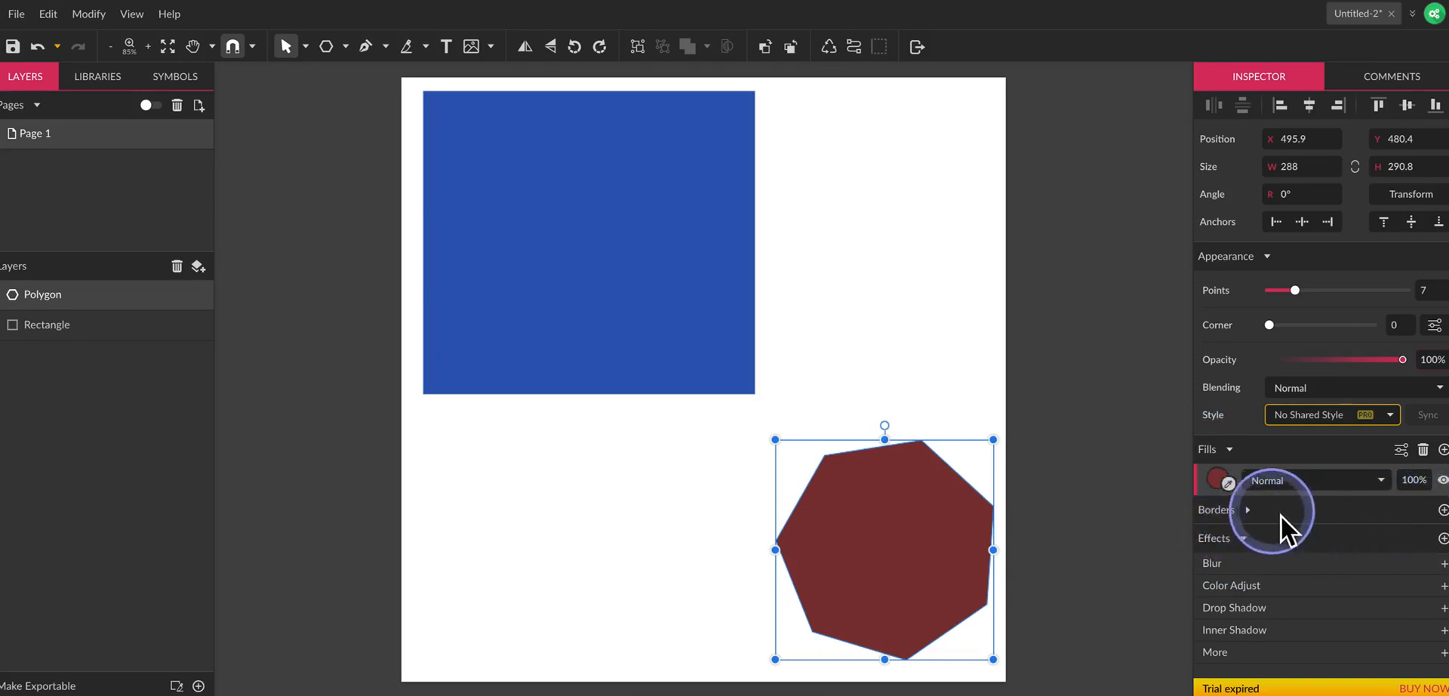
{"action": "left_click", "coordinate": [1442, 510]}
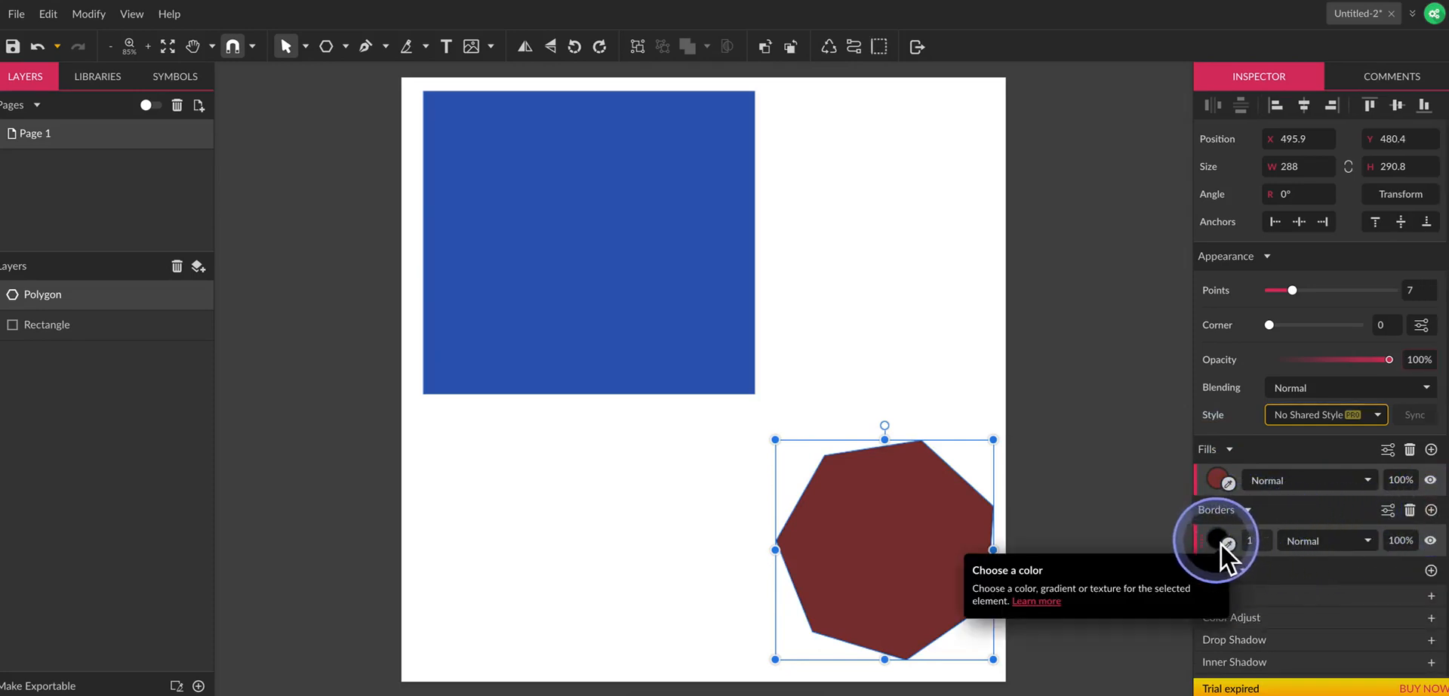
{"action": "left_click", "coordinate": [1265, 540]}
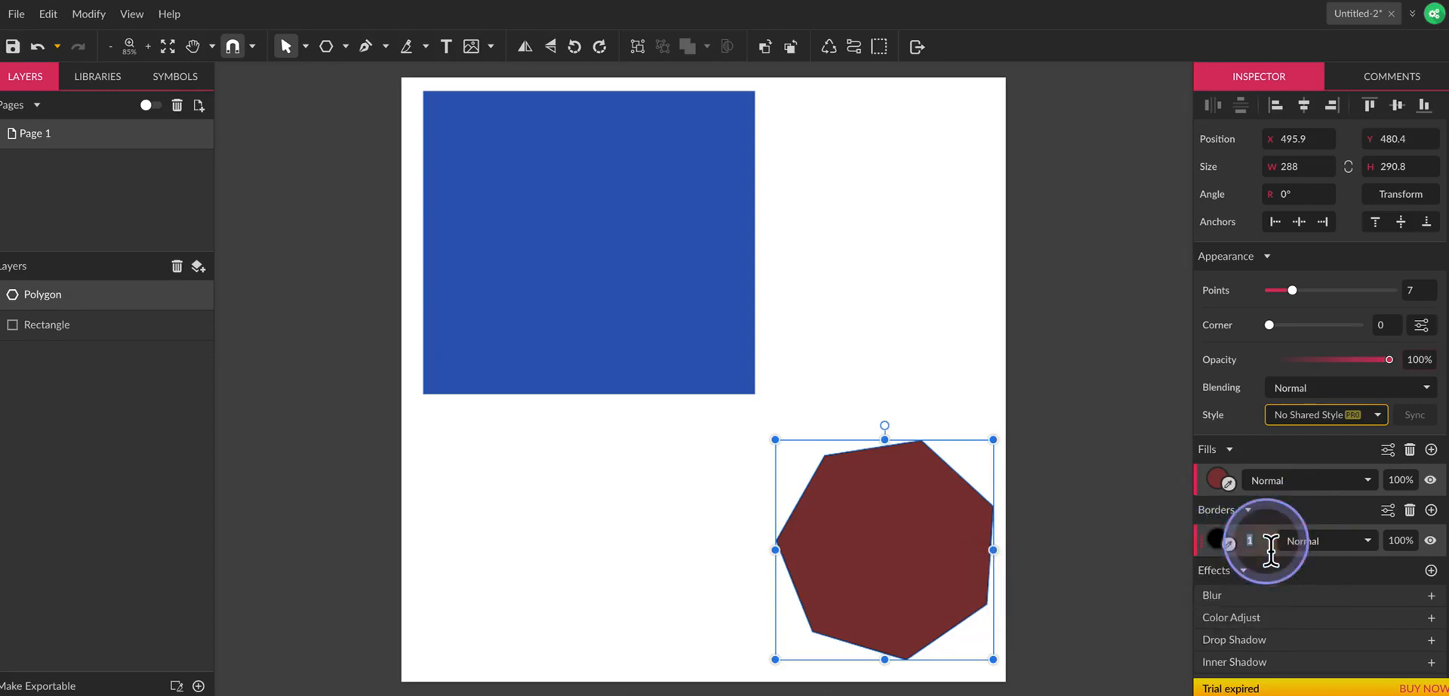
{"action": "type", "text": "8"}
{"action": "key", "text": "Return"}
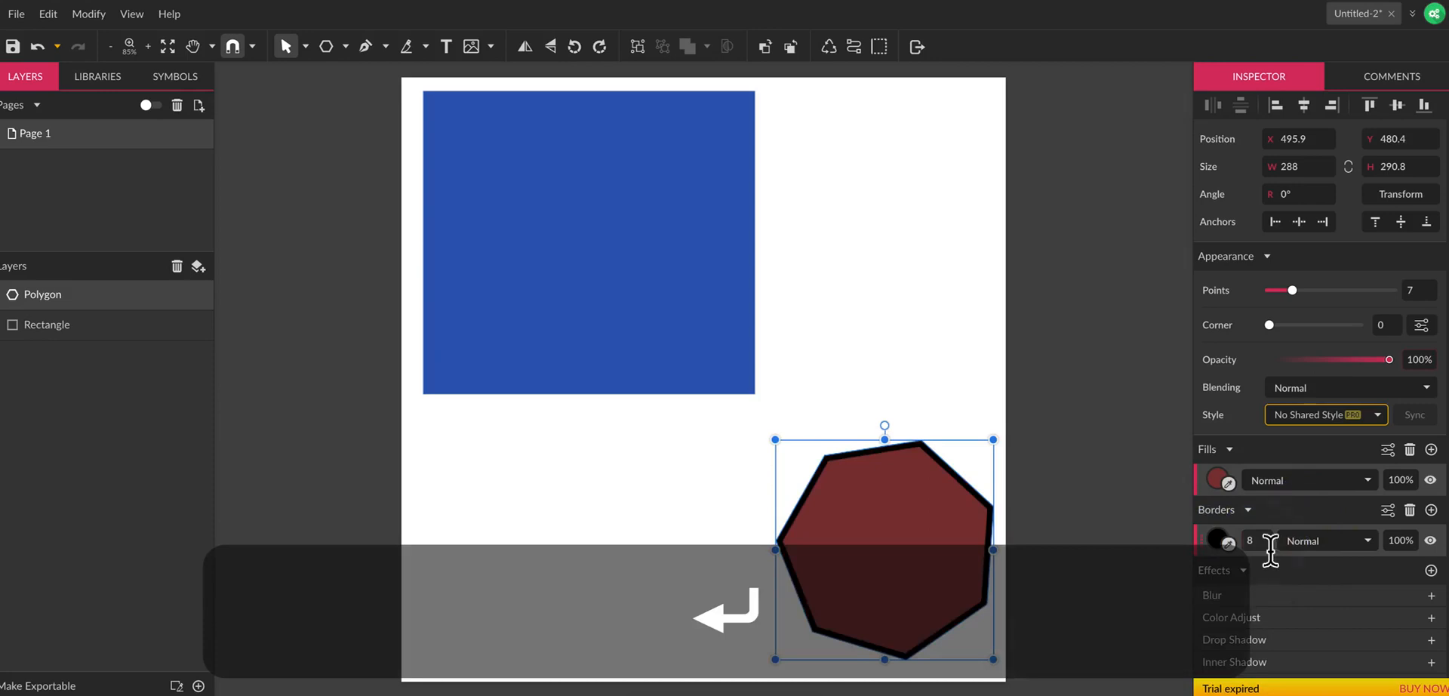
Set the polygon's border colour to green #1CD52B.
{"action": "left_click", "coordinate": [1216, 540]}
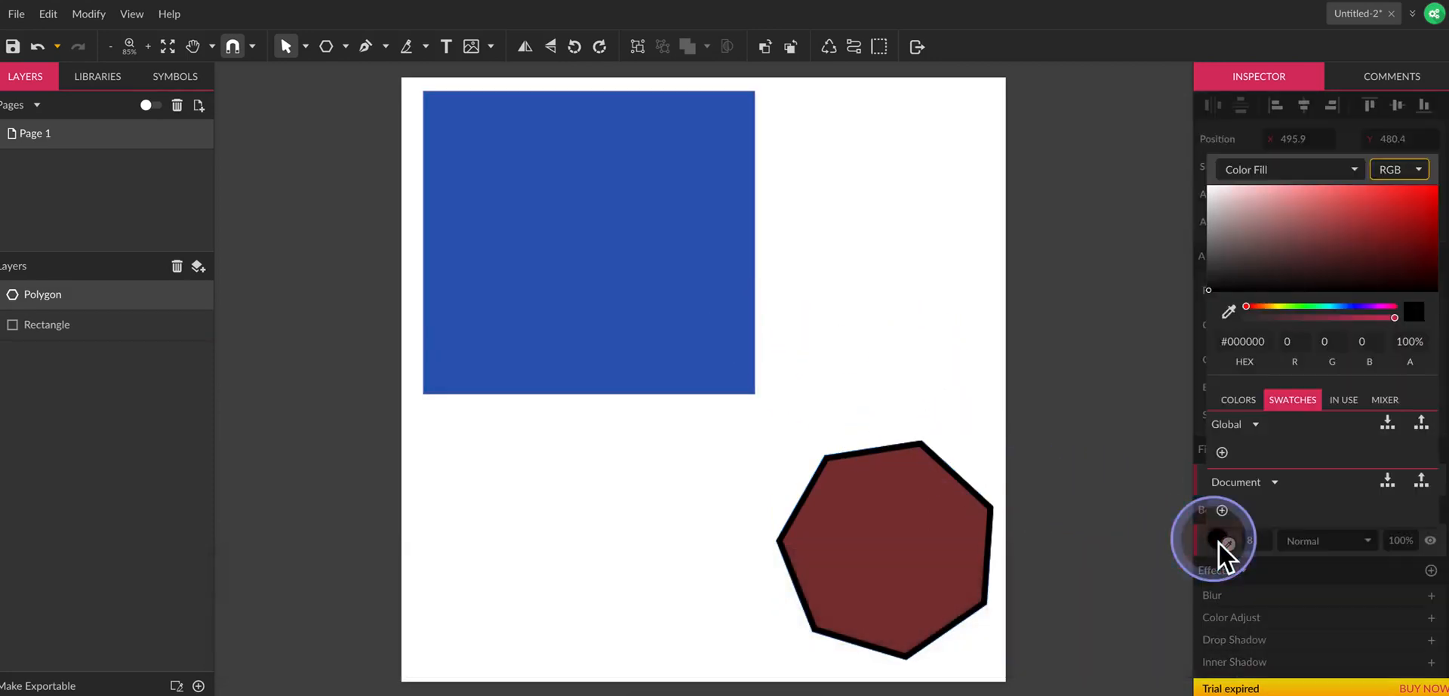
{"action": "left_click", "coordinate": [1297, 307]}
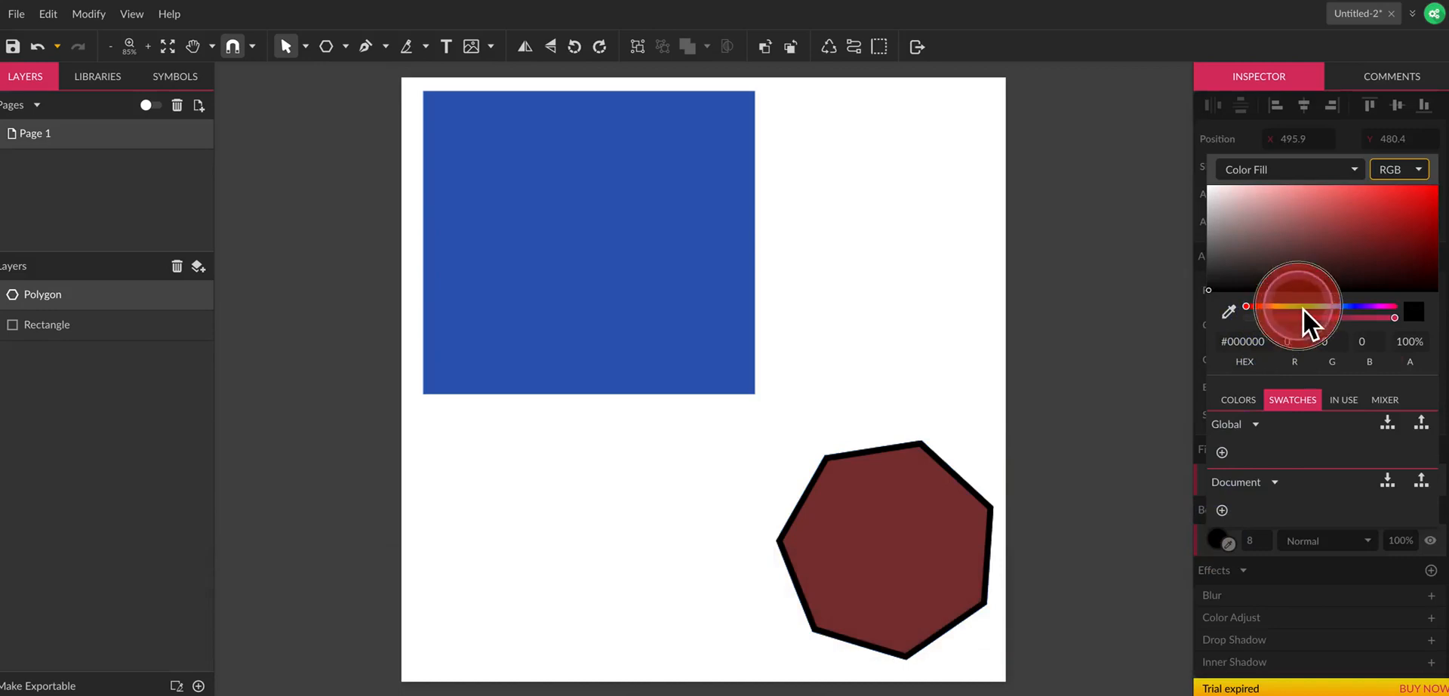
{"action": "left_click", "coordinate": [1412, 210]}
{"action": "left_click", "coordinate": [1136, 320]}
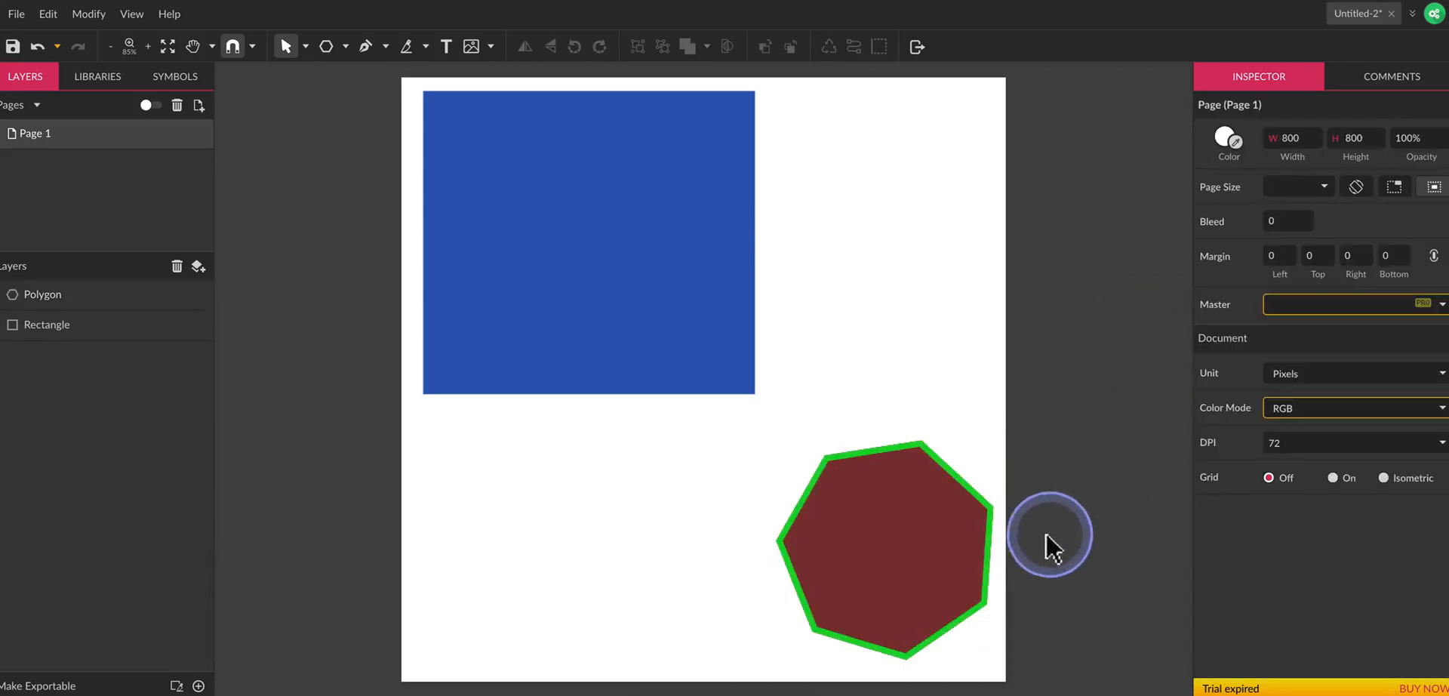
Change the polygon's border from a solid colour to Linear Gradient.
{"action": "left_click", "coordinate": [952, 550]}
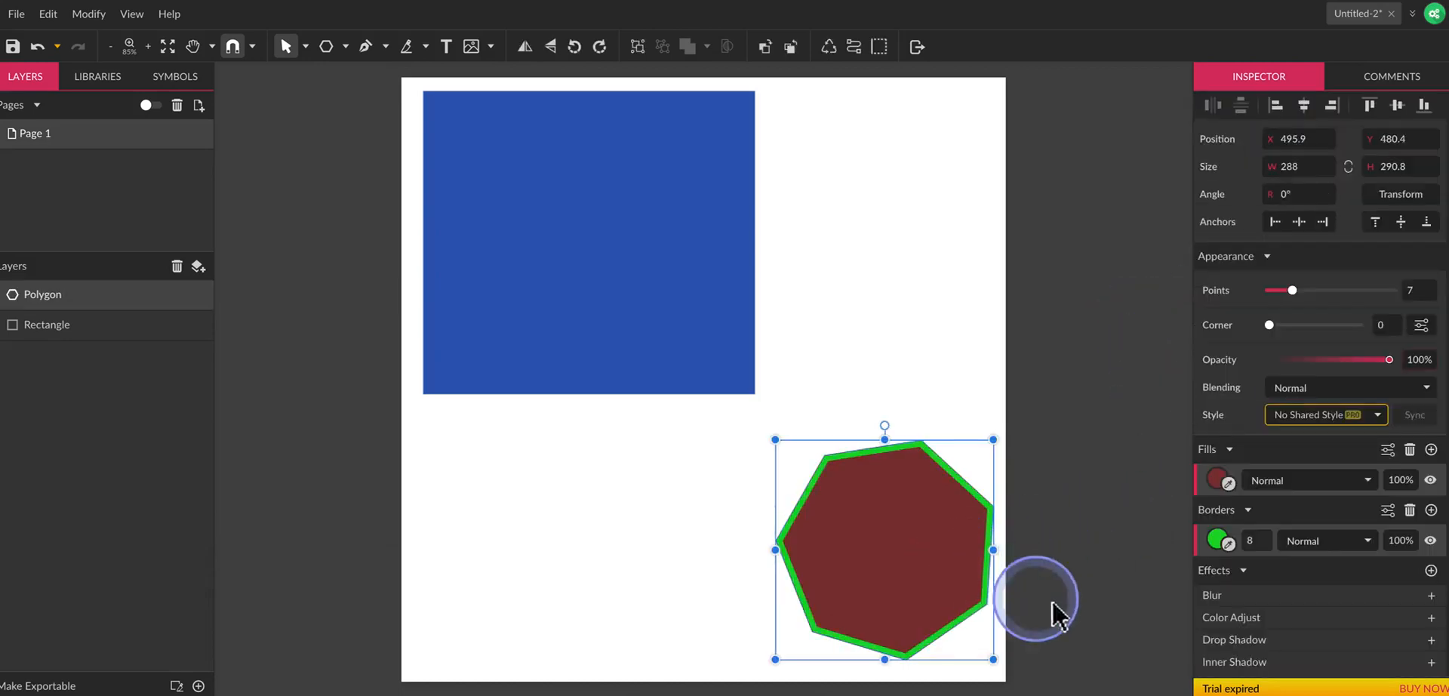
{"action": "left_click", "coordinate": [1219, 541]}
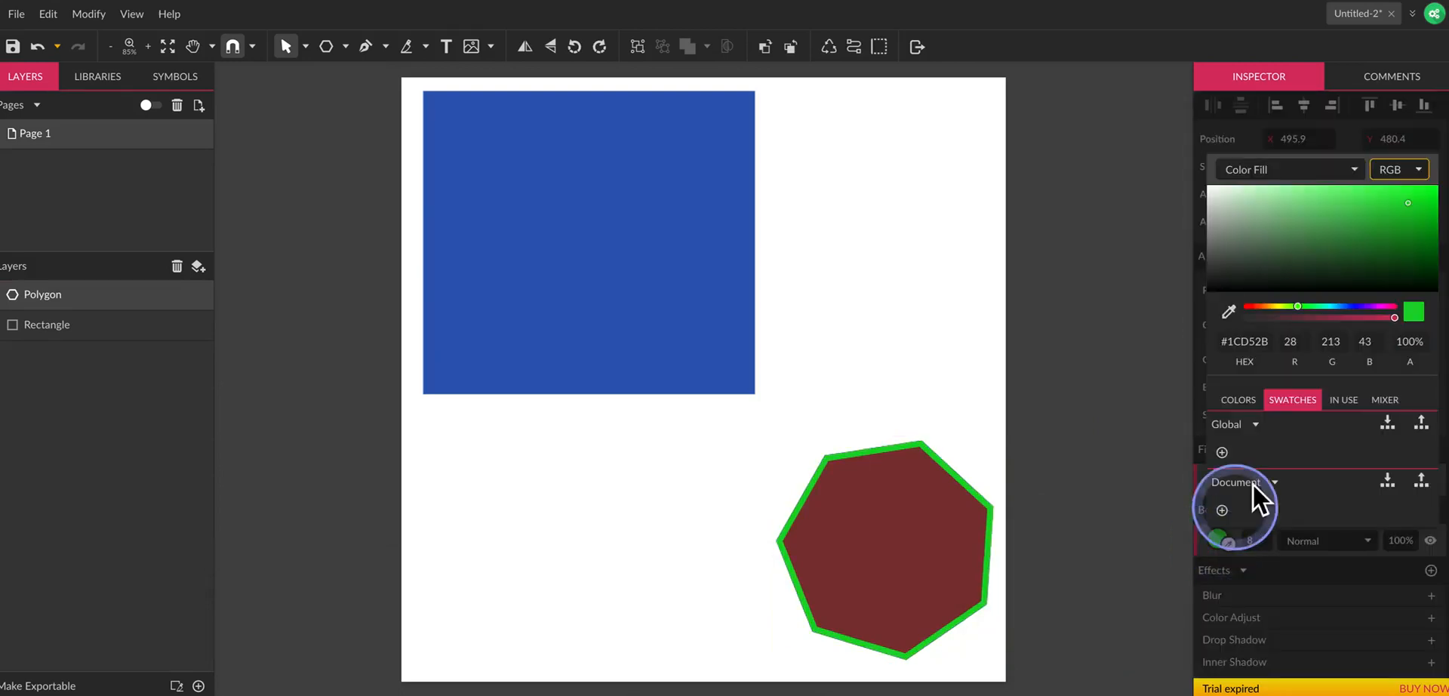
{"action": "left_click", "coordinate": [1270, 178]}
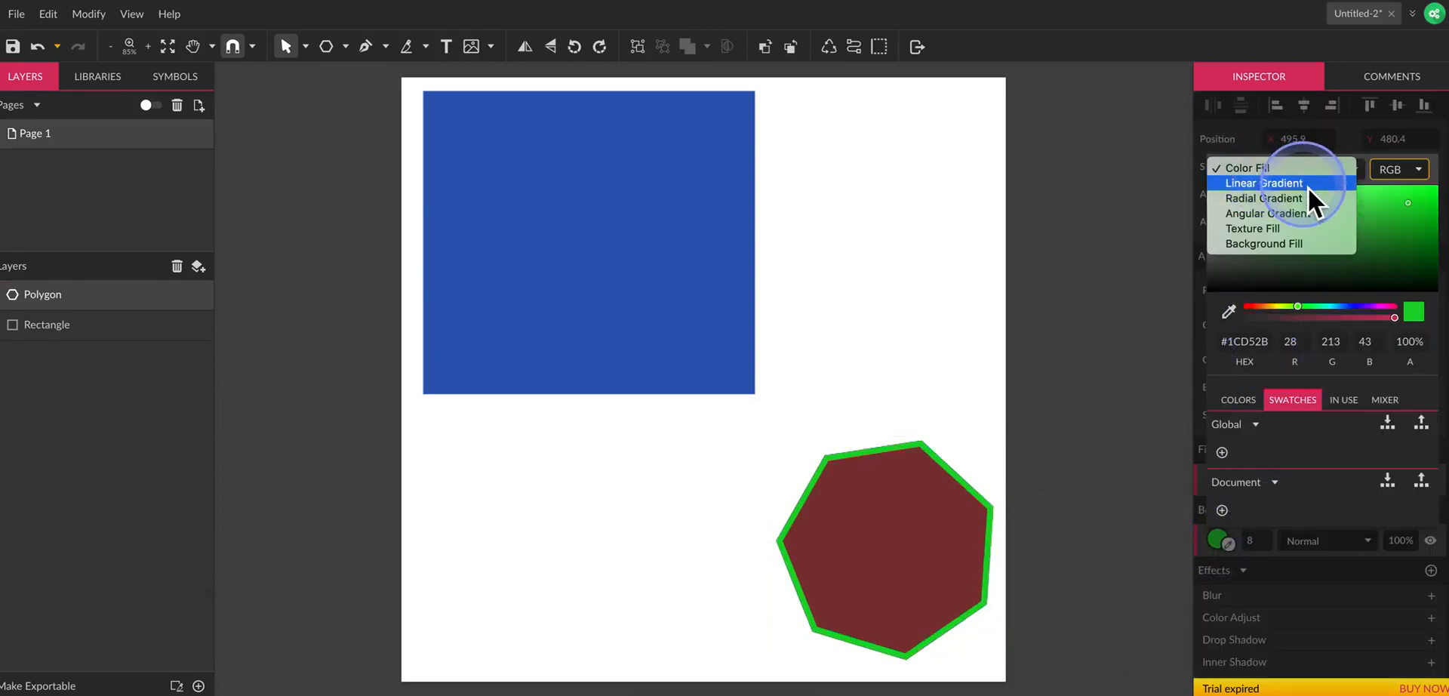
{"action": "left_click", "coordinate": [1301, 186]}
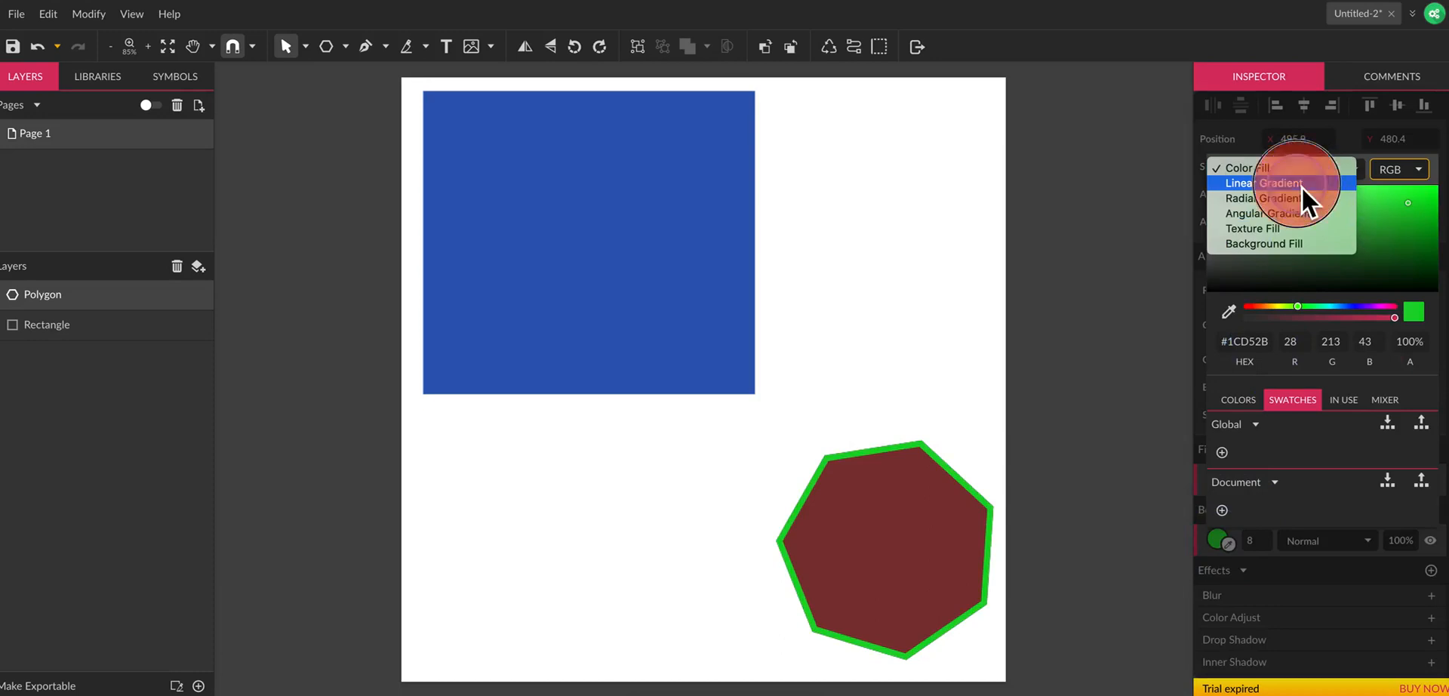